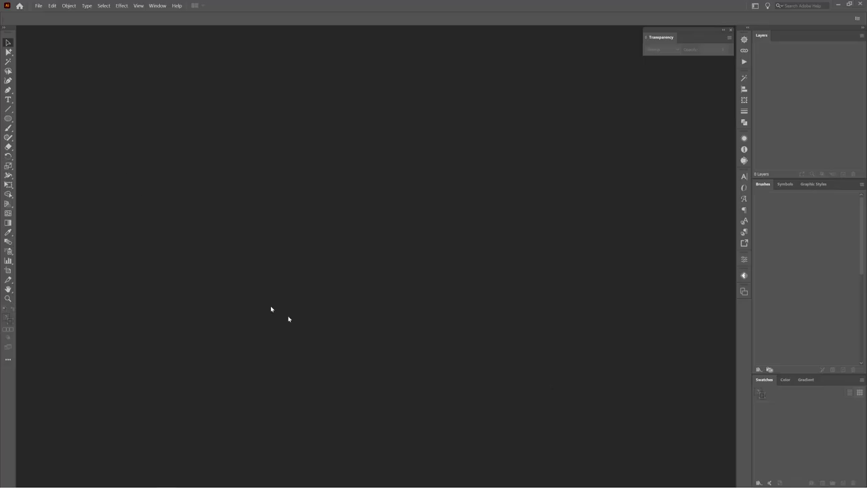
# - Start a new document with Ctrl+N for the 340 × 210 mm RGB logo
pyautogui.hotkey('ctrl', 'n')
# - Name and create the Hair_Cut_Logo document, then load the Free_Dagubi_Cartoon_Basic brush library
pyautogui.write('Hair_Cut_Logo')
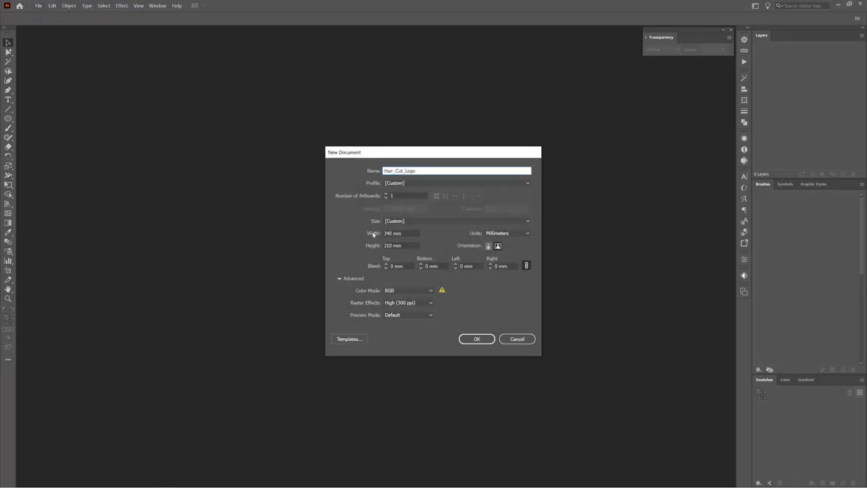
pyautogui.click(477, 339)
pyautogui.click(759, 369)
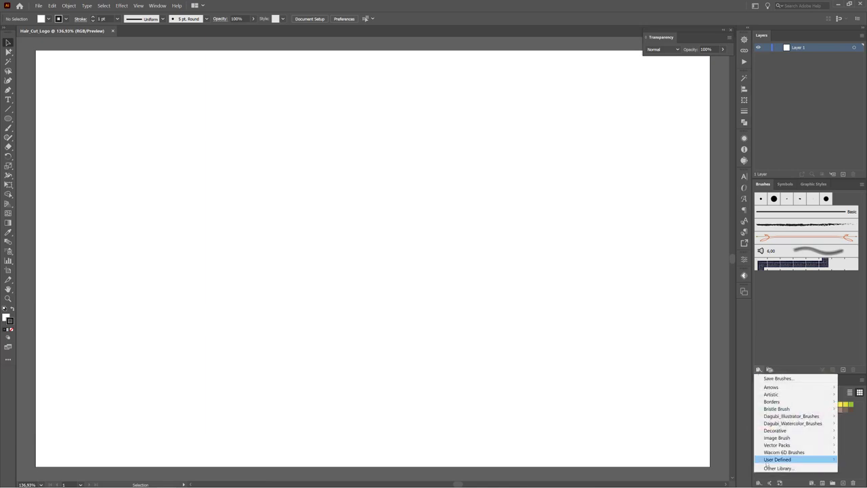
pyautogui.click(661, 380)
# - Expand the brush library and choose the third tapered cartoon brush for painting
pyautogui.moveTo(679, 126); pyautogui.dragTo(679, 327)
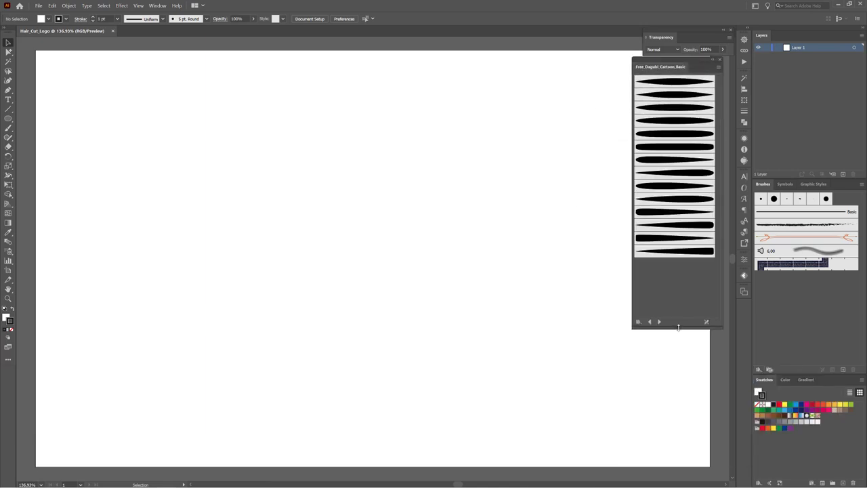
pyautogui.click(8, 129)
pyautogui.click(674, 107)
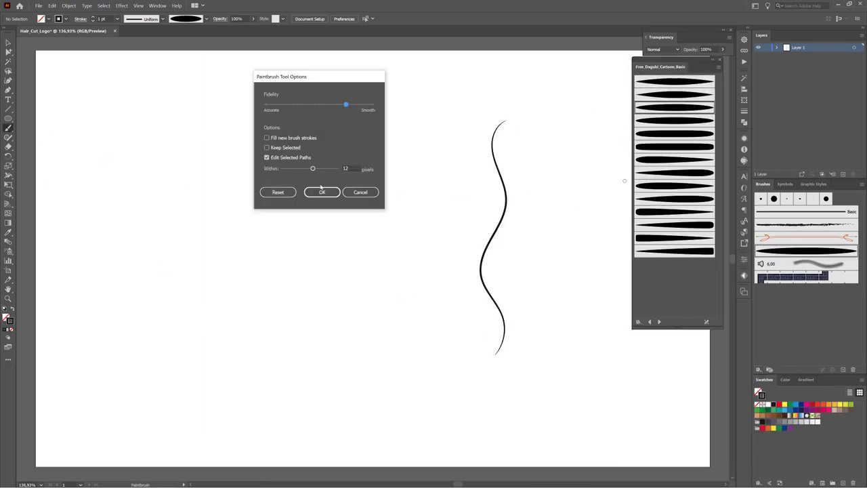
# - Draw vertical and horizontal lines crossing at the artboard's centre
pyautogui.moveTo(392, 83); pyautogui.dragTo(393, 420)
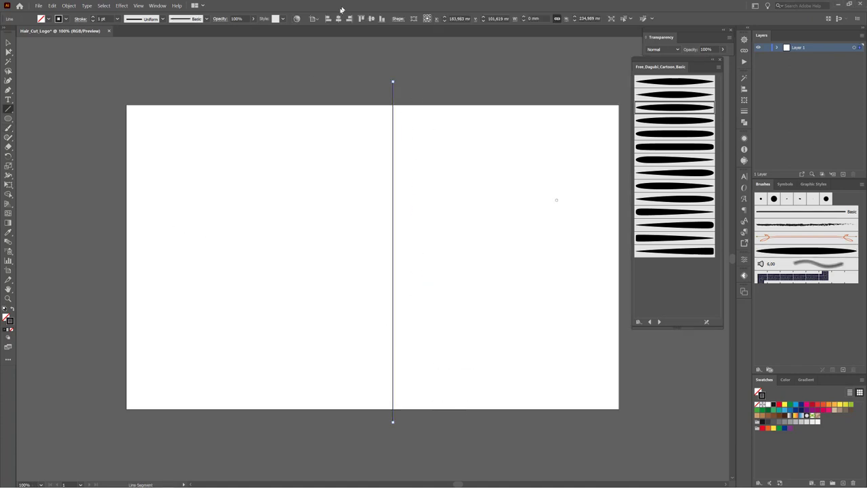
pyautogui.click(339, 18)
pyautogui.moveTo(110, 296); pyautogui.dragTo(635, 296)
# - Draw a small ellipse right of centre and mirror a copy with a Transform effect, Reflect X
pyautogui.click(372, 19)
pyautogui.hotkey('ctrl', '0')
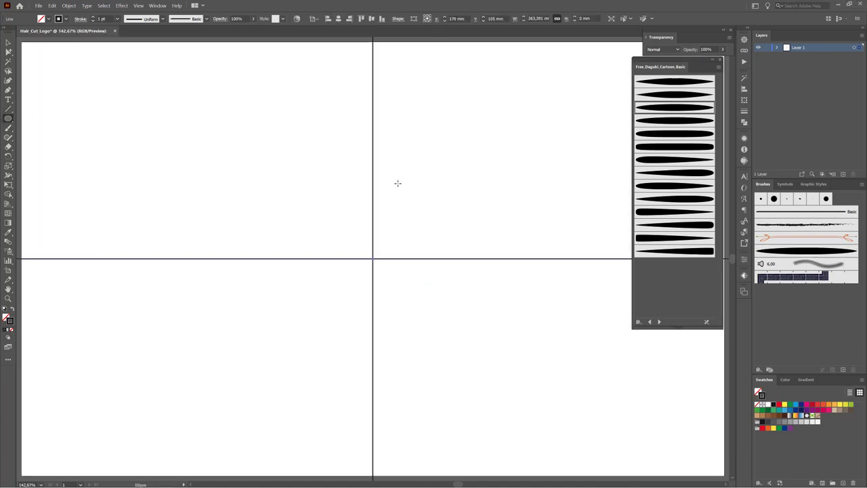
pyautogui.moveTo(392, 182); pyautogui.dragTo(427, 199)
pyautogui.click(122, 6)
pyautogui.moveTo(144, 75)
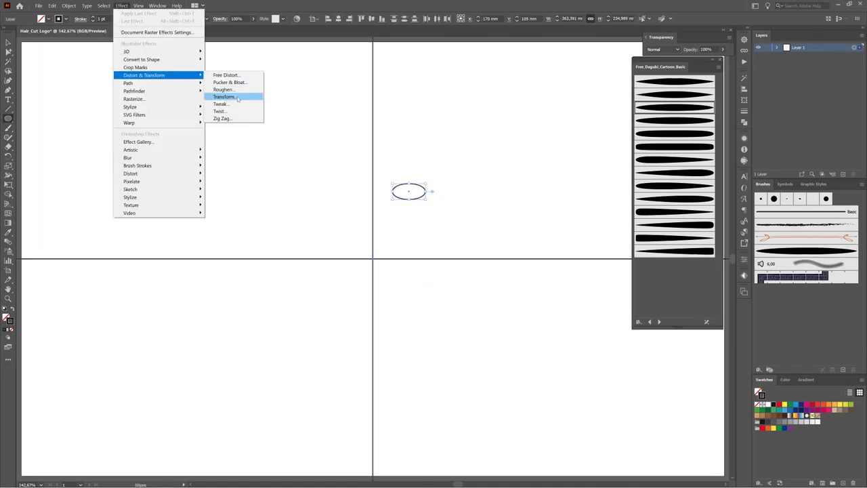
pyautogui.click(238, 99)
pyautogui.click(727, 263)
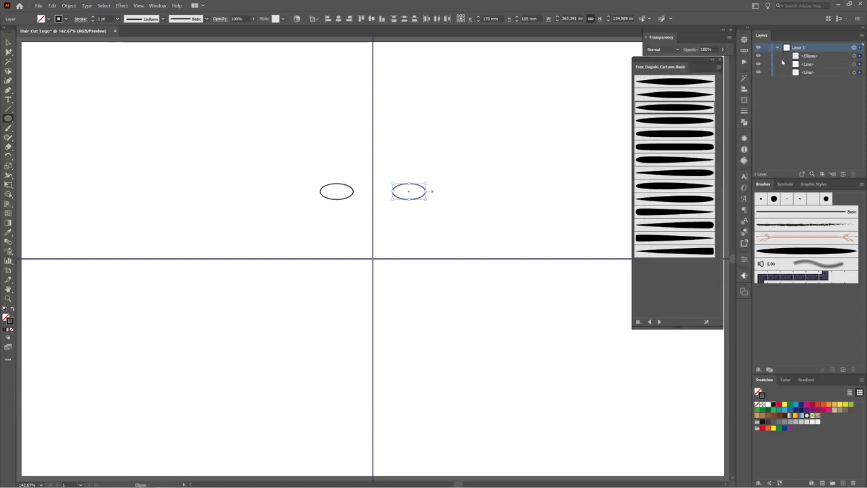
# - Hide the horizontal line and lock the vertical line's layer
pyautogui.click(758, 64)
pyautogui.click(854, 71)
pyautogui.click(744, 111)
pyautogui.click(702, 86)
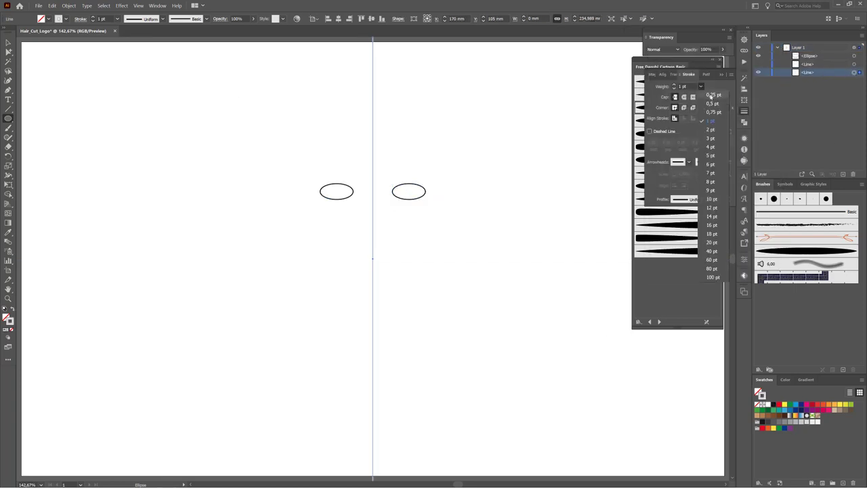
pyautogui.click(767, 72)
pyautogui.scroll(3, 395, 185)
# - Tilt the right ellipse and zoom in on the two eyes
pyautogui.press('v')
pyautogui.click(478, 210)
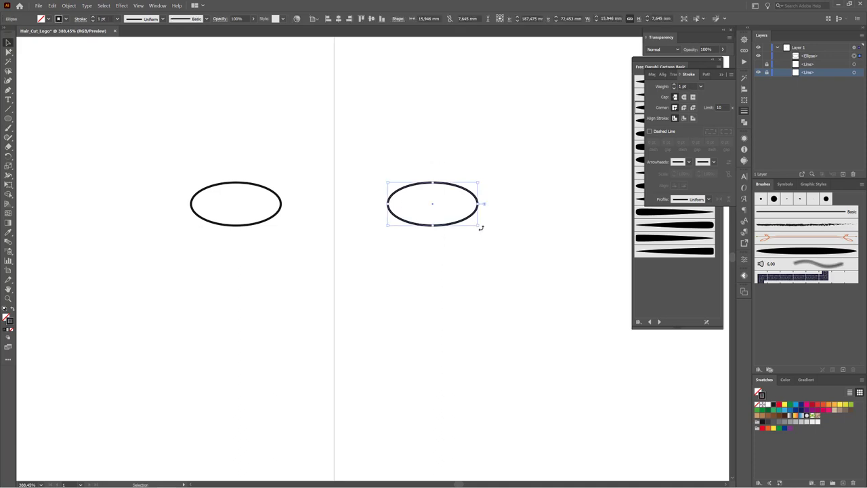
pyautogui.moveTo(480, 228); pyautogui.dragTo(488, 219)
pyautogui.press('z')
pyautogui.moveTo(406, 196)
pyautogui.mouseDown()
pyautogui.moveTo(493, 265)
pyautogui.moveTo(478, 264)
pyautogui.mouseUp()
# - Reshape the ellipse into an eye: raised top, straighter right side, pointed left corner
pyautogui.moveTo(480, 194); pyautogui.dragTo(483, 182)
pyautogui.moveTo(566, 228); pyautogui.dragTo(561, 254)
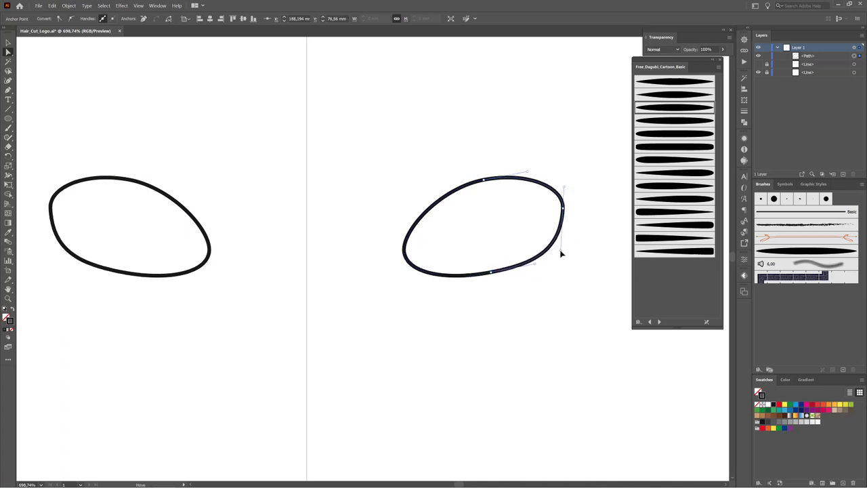
pyautogui.moveTo(407, 275); pyautogui.dragTo(405, 218)
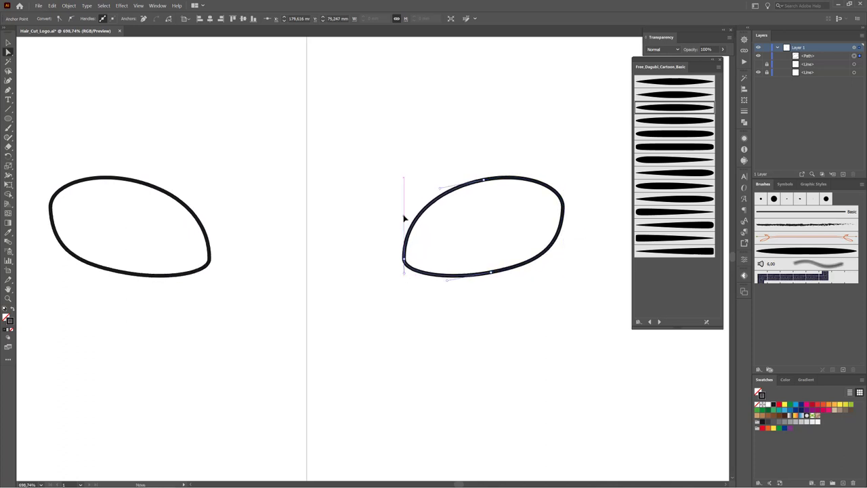
pyautogui.click(468, 164)
# - Use the Width tool to thicken the eye's top stroke and thin its bottom edge
pyautogui.hotkey('shift', 'w')
pyautogui.scroll(5, 526, 203)
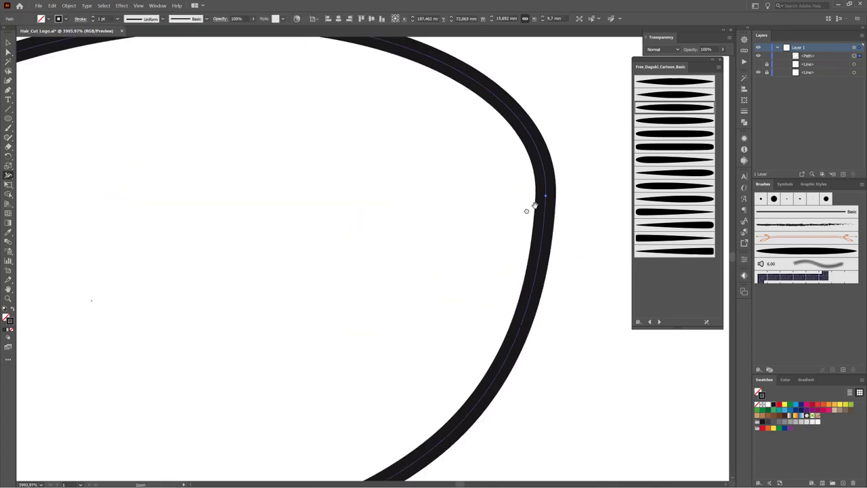
pyautogui.moveTo(479, 222); pyautogui.dragTo(497, 219)
pyautogui.scroll(-4, 497, 219)
pyautogui.moveTo(360, 155)
pyautogui.mouseDown()
pyautogui.moveTo(360, 179)
pyautogui.moveTo(413, 157)
pyautogui.mouseUp()
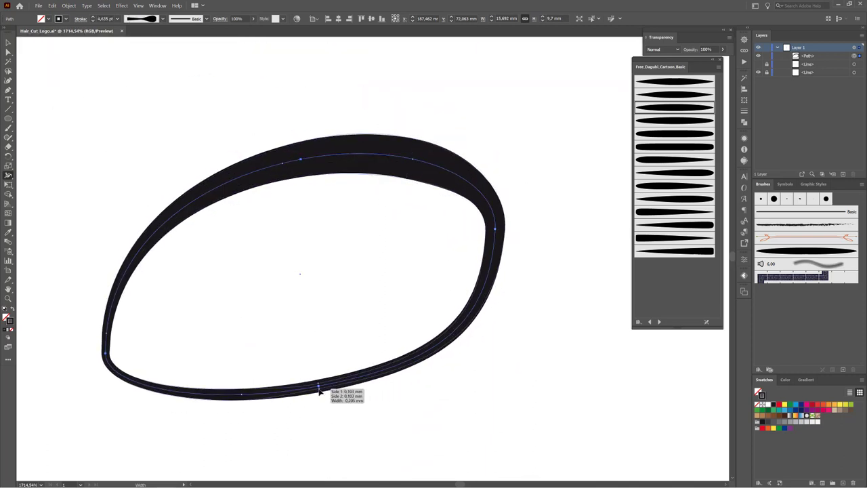
pyautogui.moveTo(320, 393); pyautogui.dragTo(246, 399)
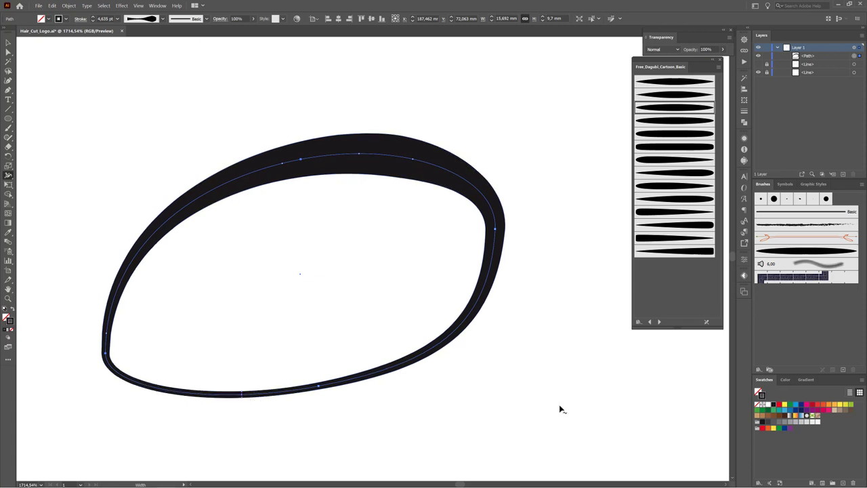
pyautogui.scroll(-5, 559, 409)
pyautogui.scroll(2, 575, 343)
pyautogui.press('b')
pyautogui.hotkey('ctrl', 'shift', 'a')
# - Paint a tapered lash along the eye's upper lid with a cartoon-library brush
pyautogui.click(662, 212)
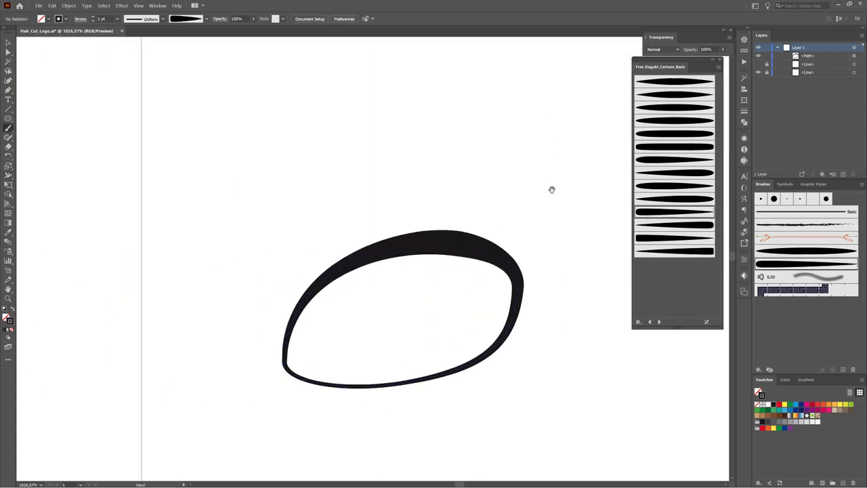
pyautogui.hscroll(2, 552, 188)
pyautogui.moveTo(504, 234); pyautogui.dragTo(519, 219)
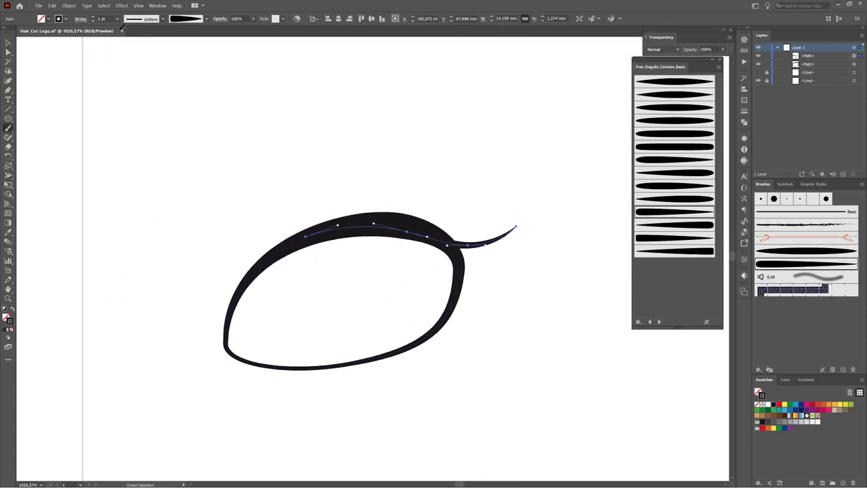
pyautogui.click(674, 185)
pyautogui.moveTo(523, 188); pyautogui.dragTo(478, 253)
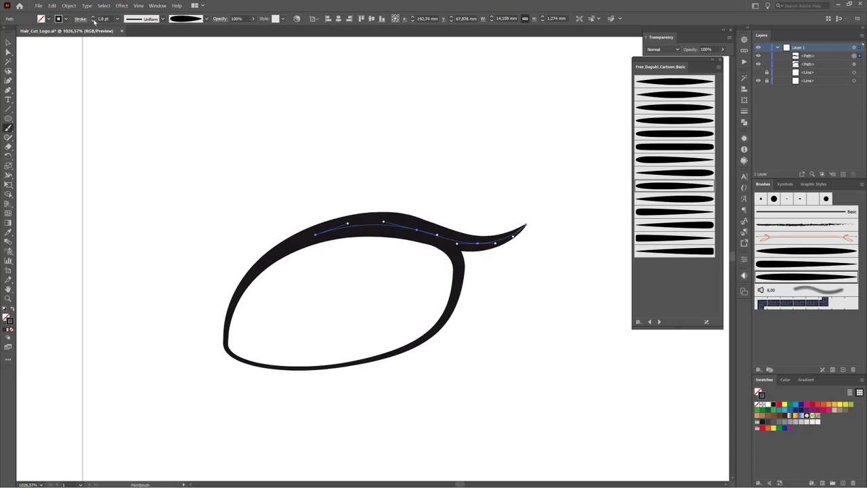
pyautogui.keyDown('ctrl'); pyautogui.click(477, 158); pyautogui.keyUp('ctrl')
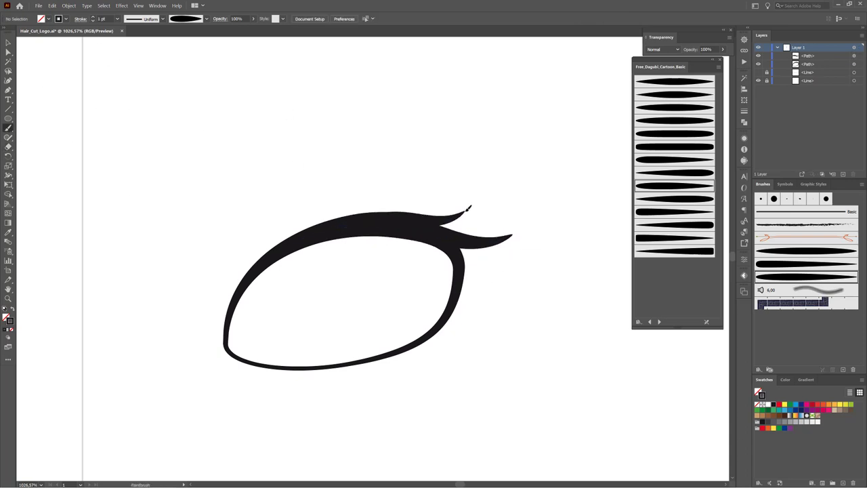
# - Paint a second lash at the eye's top and select its tip anchors
pyautogui.moveTo(413, 213); pyautogui.dragTo(419, 203)
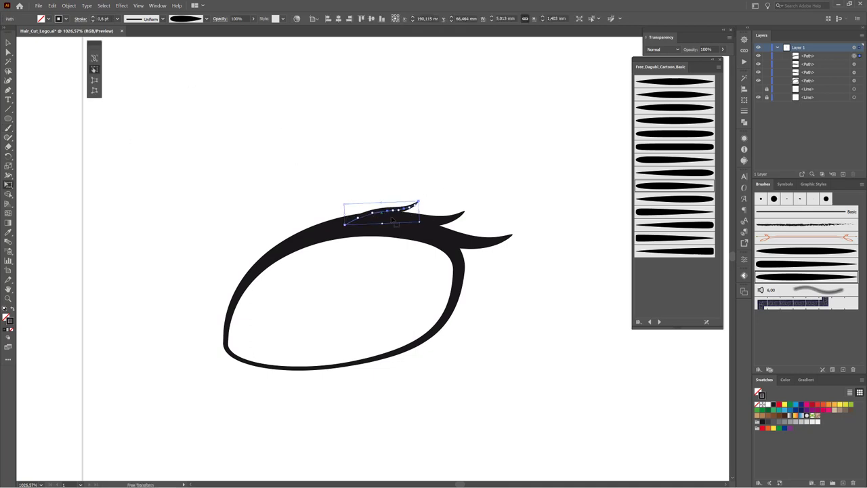
pyautogui.press('z')
pyautogui.moveTo(560, 242)
pyautogui.mouseDown()
pyautogui.moveTo(484, 259)
pyautogui.moveTo(536, 258)
pyautogui.mouseUp()
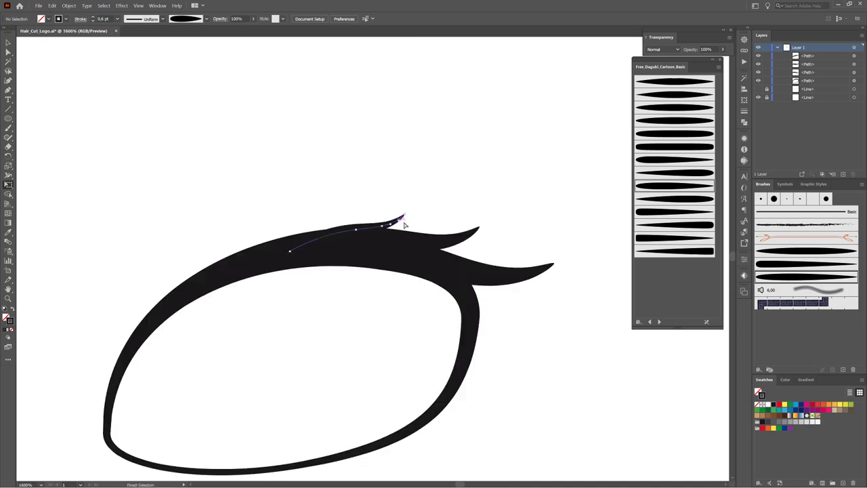
pyautogui.press('a')
pyautogui.moveTo(409, 208)
pyautogui.mouseDown()
pyautogui.moveTo(289, 233)
pyautogui.moveTo(445, 161)
pyautogui.mouseUp()
pyautogui.scroll(-2, 453, 192)
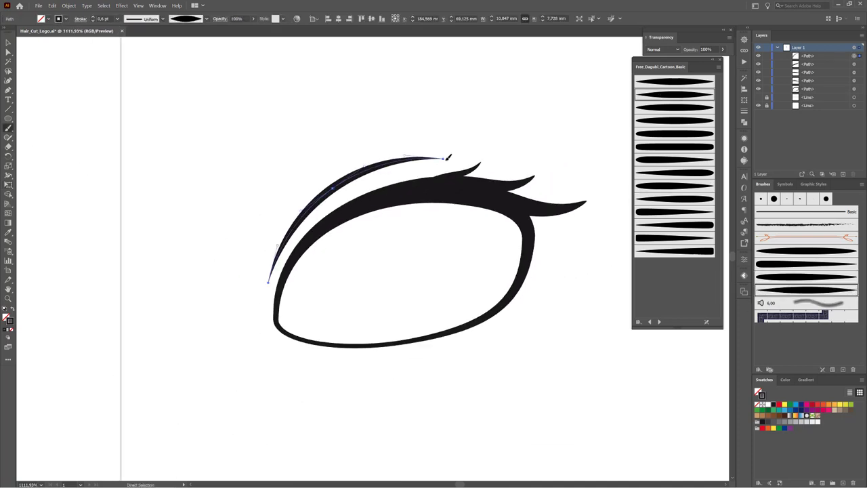
# - Free-transform the new crease stroke into place above the eye
pyautogui.press('e')
pyautogui.scroll(-3, 494, 237)
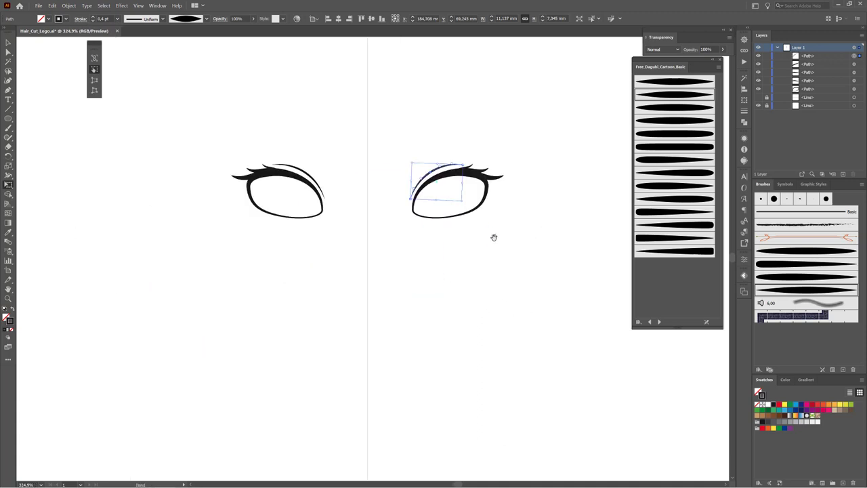
pyautogui.scroll(3, 529, 213)
pyautogui.click(187, 148)
pyautogui.press('b')
pyautogui.scroll(3, 499, 214)
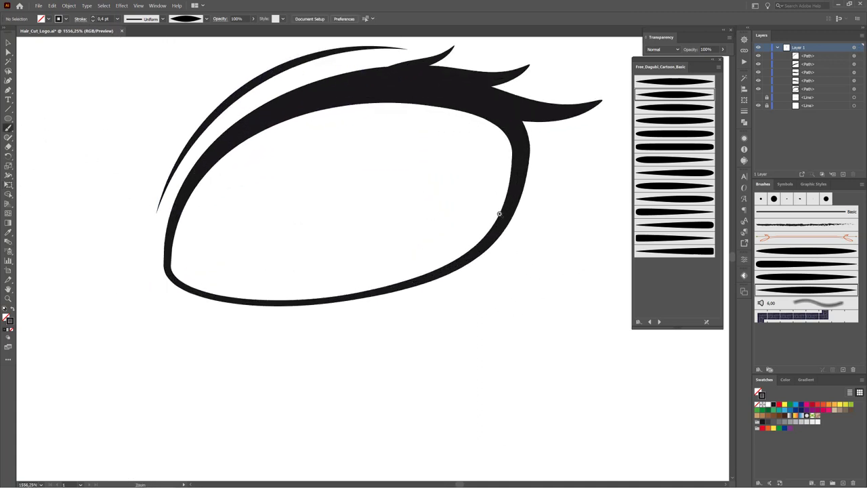
# - Paint a thin stroke inside the eye's right edge and select its anchors
pyautogui.moveTo(427, 268); pyautogui.dragTo(408, 277)
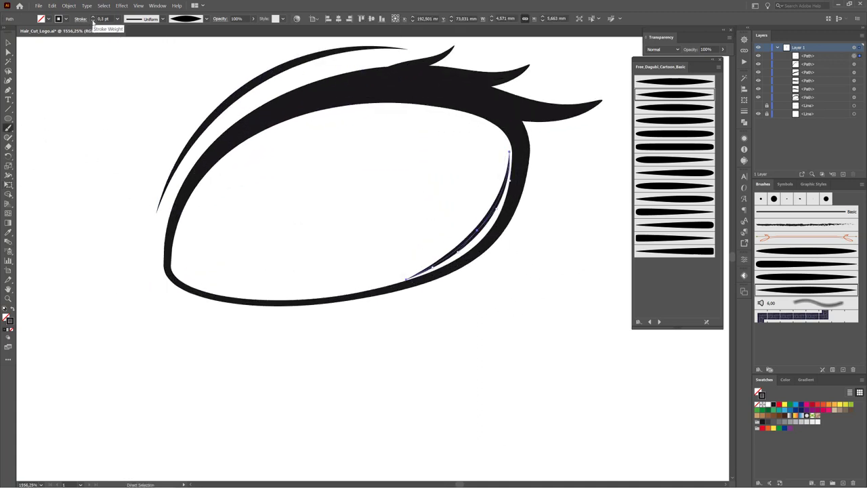
pyautogui.scroll(-3, 554, 325)
pyautogui.scroll(3, 537, 224)
pyautogui.scroll(3, 537, 224)
pyautogui.press('a')
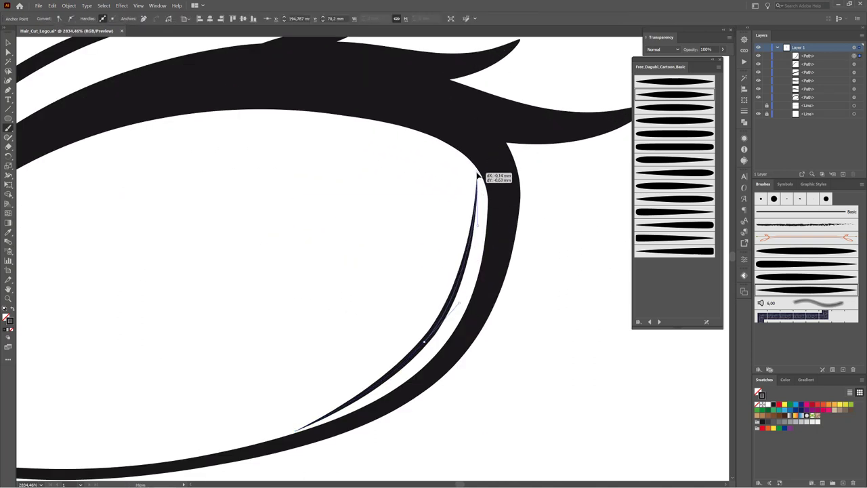
pyautogui.click(484, 234)
pyautogui.scroll(-3, 560, 293)
pyautogui.scroll(3, 560, 293)
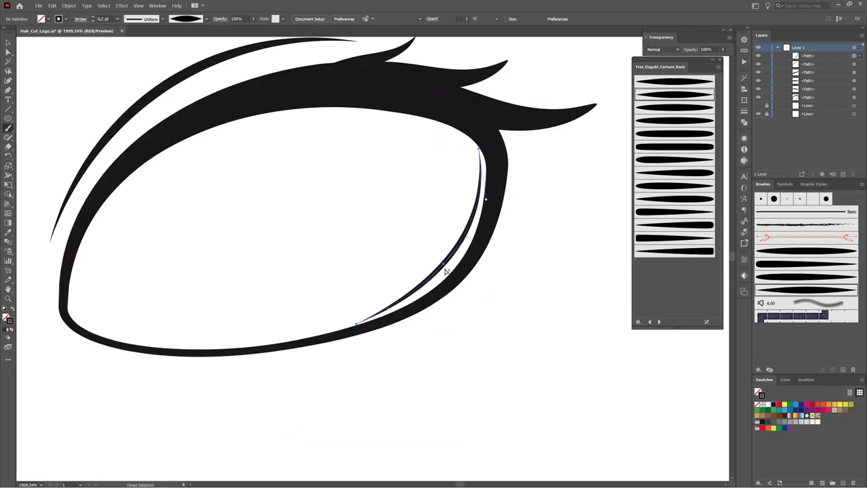
# - Shape the thin inner stroke with the Warp tool
pyautogui.hotkey('shift', 'r')
pyautogui.doubleClick(8, 175)
pyautogui.click(365, 192)
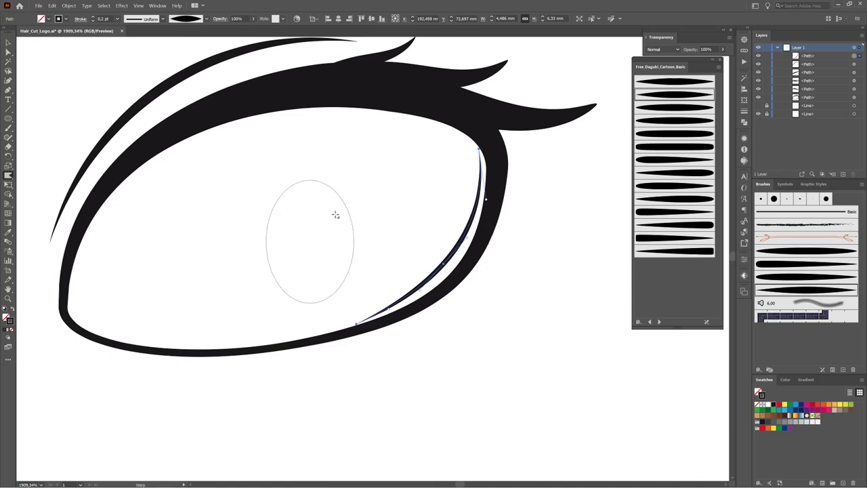
pyautogui.hotkey('ctrl', 'shift', 'a')
pyautogui.press('b')
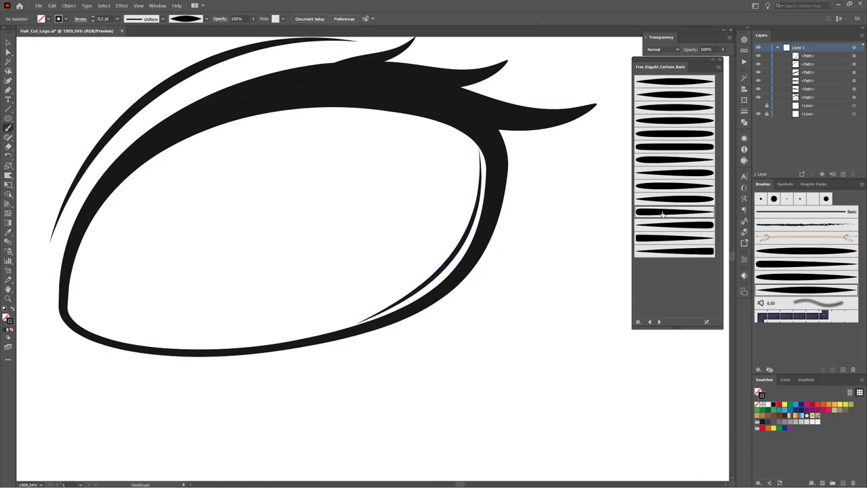
# - Paint a short lash off the eye's right side with another tapered brush
pyautogui.click(663, 214)
pyautogui.scroll(-3, 494, 199)
pyautogui.moveTo(502, 206); pyautogui.dragTo(515, 210)
# - Paint one more lower lash on the eye and zoom out to both eyes
pyautogui.press('v')
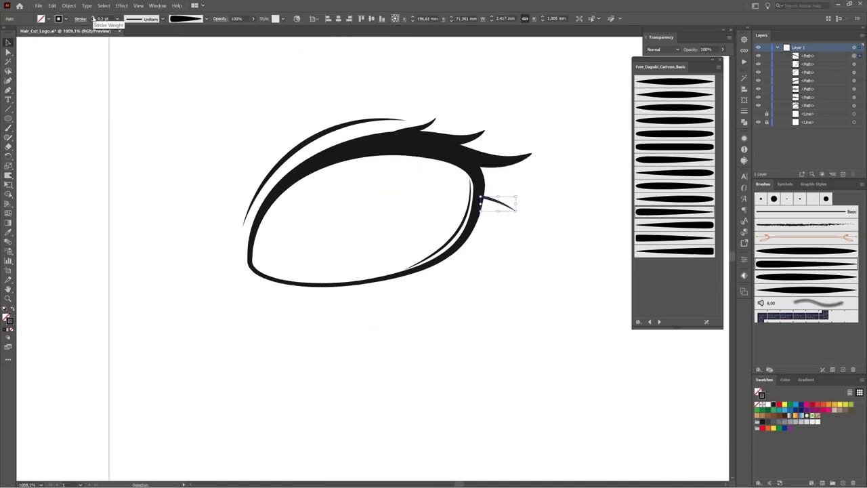
pyautogui.hotkey('ctrl', 'shift', 'a')
pyautogui.press('b')
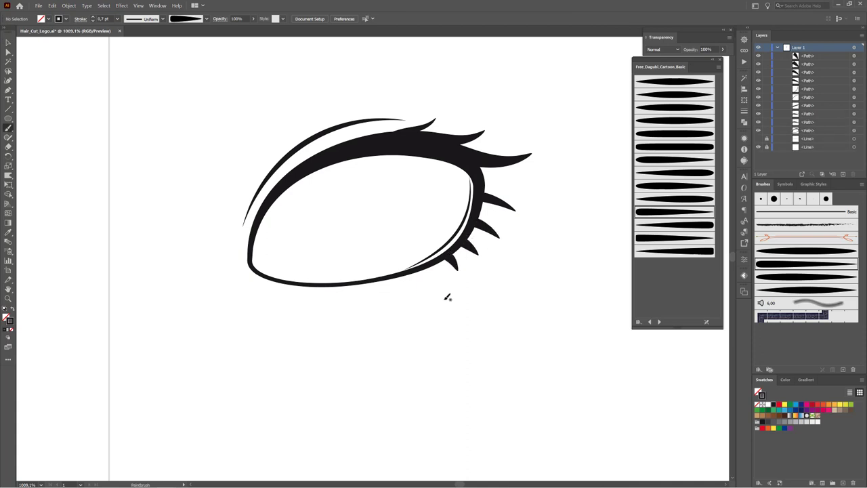
pyautogui.moveTo(474, 222); pyautogui.dragTo(500, 236)
pyautogui.press('v')
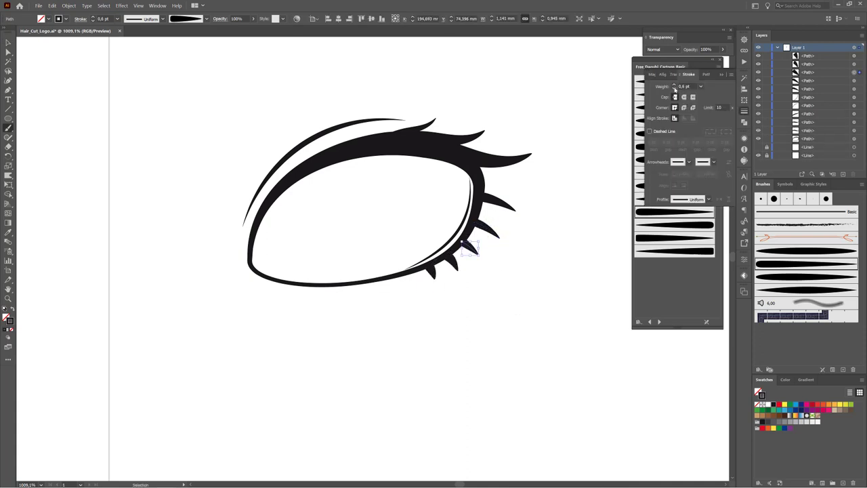
pyautogui.hotkey('ctrl', 'shift', 'a')
pyautogui.press('b')
pyautogui.scroll(-2, 440, 271)
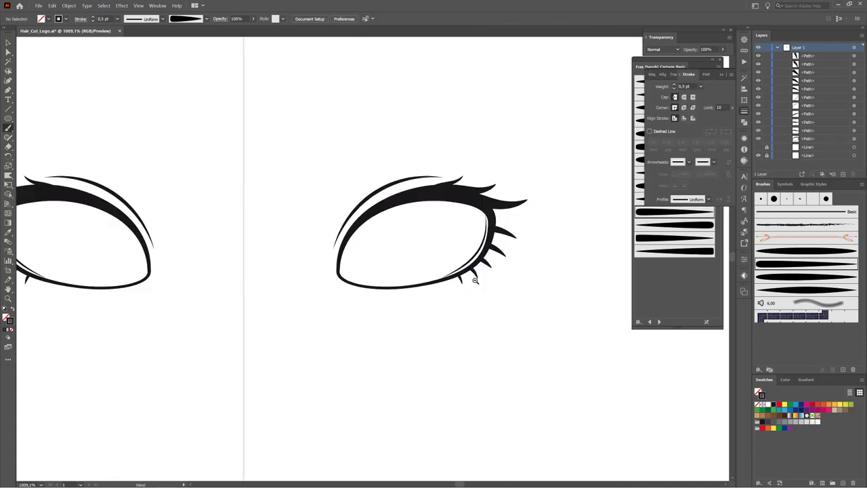
pyautogui.hscroll(-2, 441, 271)
# - Draw a solid black circular pupil and enlarge it to fill each eye
pyautogui.press('l')
pyautogui.moveTo(405, 138)
pyautogui.mouseDown()
pyautogui.moveTo(449, 180)
pyautogui.moveTo(465, 266)
pyautogui.mouseUp()
pyautogui.hotkey('shift', 'x')
pyautogui.press('e')
pyautogui.moveTo(487, 221); pyautogui.dragTo(490, 180)
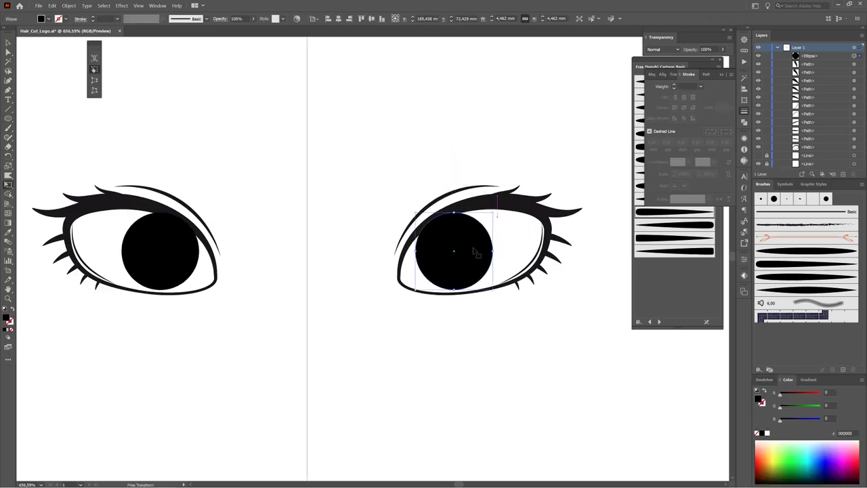
pyautogui.scroll(-3, 485, 177)
pyautogui.scroll(3, 469, 201)
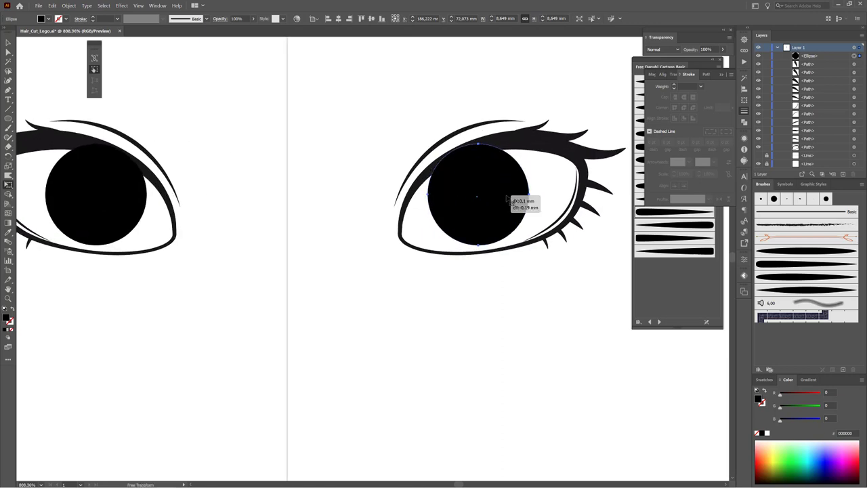
pyautogui.click(522, 304)
pyautogui.scroll(-3, 519, 284)
pyautogui.moveTo(516, 264); pyautogui.dragTo(505, 283)
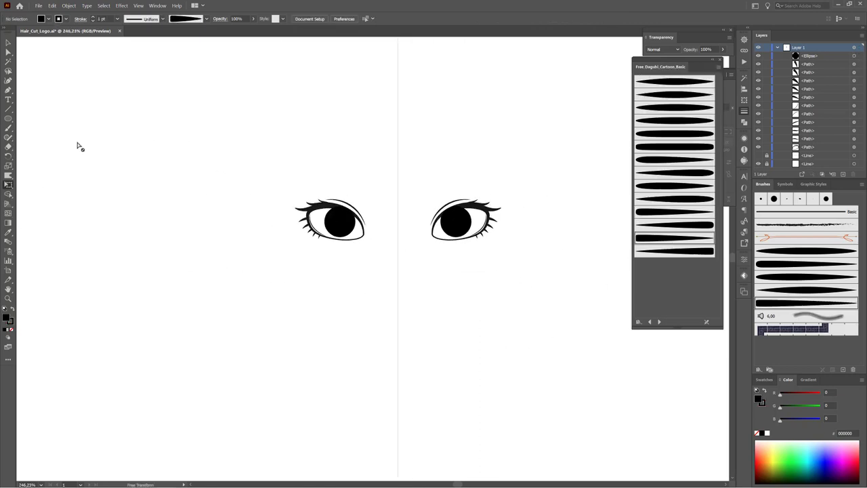
# - Paint a 4 pt eyebrow above the eye and warp its inner end down
pyautogui.moveTo(482, 168); pyautogui.dragTo(508, 185)
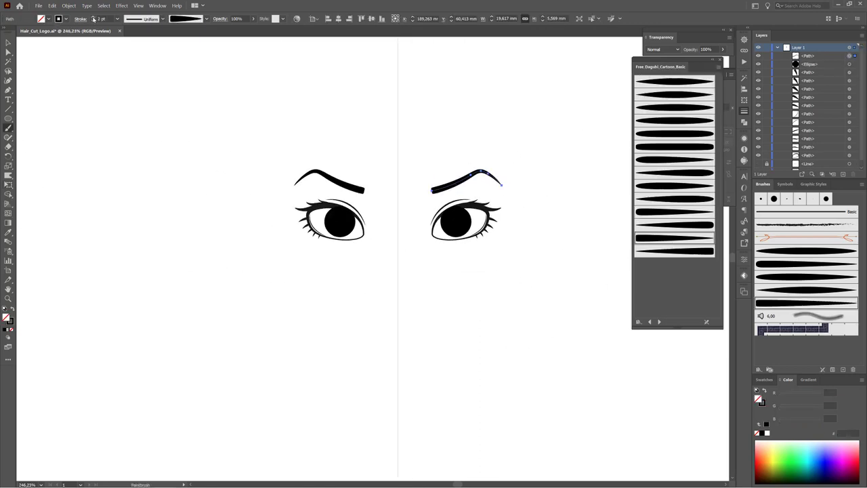
pyautogui.press('z')
pyautogui.click(449, 200)
pyautogui.moveTo(422, 190); pyautogui.dragTo(418, 192)
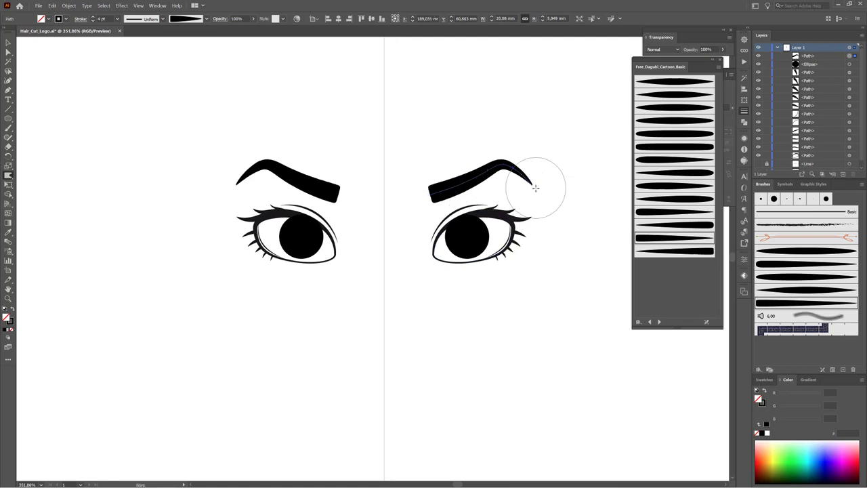
# - Expand the eyebrow's appearance into a filled shape and free-transform it
pyautogui.click(68, 5)
pyautogui.click(196, 174)
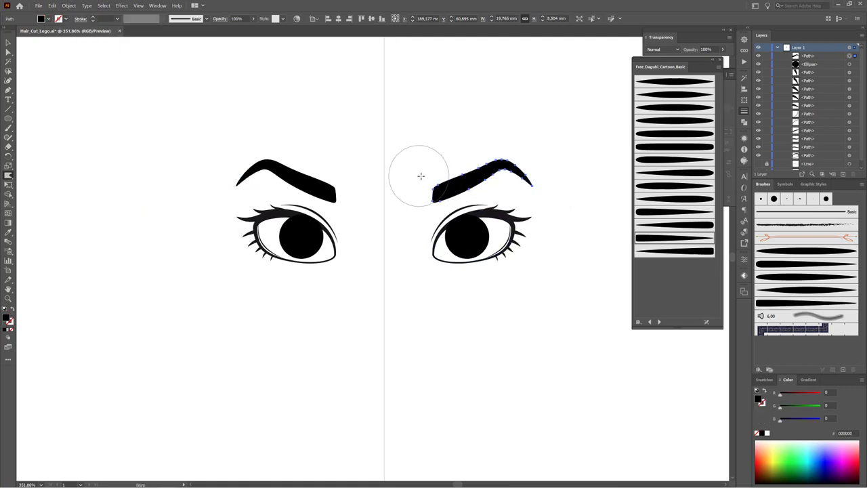
pyautogui.scroll(3, 421, 175)
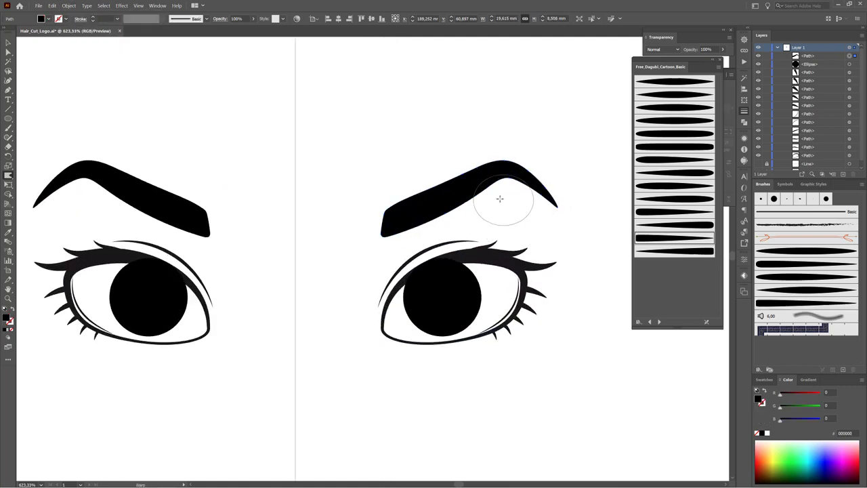
pyautogui.scroll(-3, 558, 174)
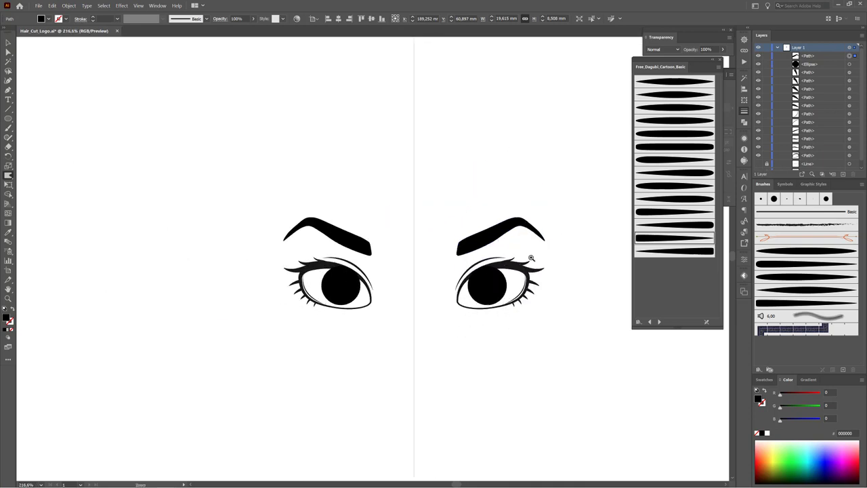
pyautogui.scroll(2, 540, 184)
pyautogui.press('e')
pyautogui.hotkey('ctrl', 'shift', 'a')
# - Paint the right nostril curve below the eyes
pyautogui.press('b')
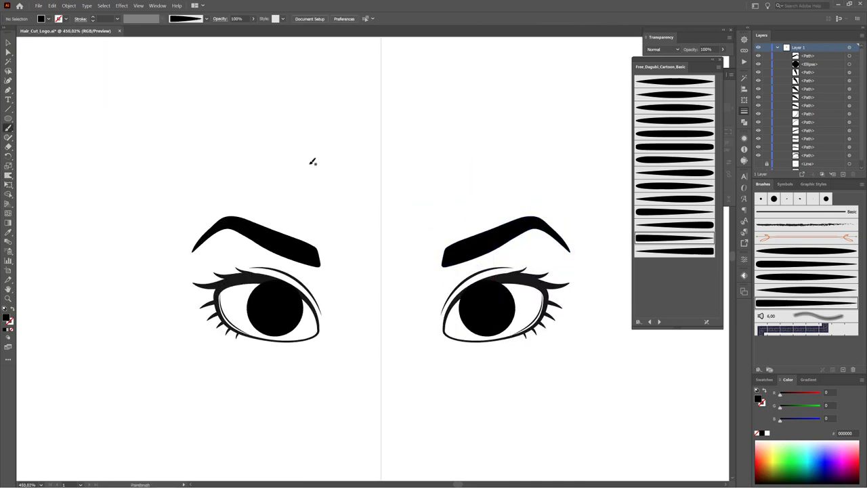
pyautogui.scroll(-3, 441, 276)
pyautogui.hscroll(-1, 441, 275)
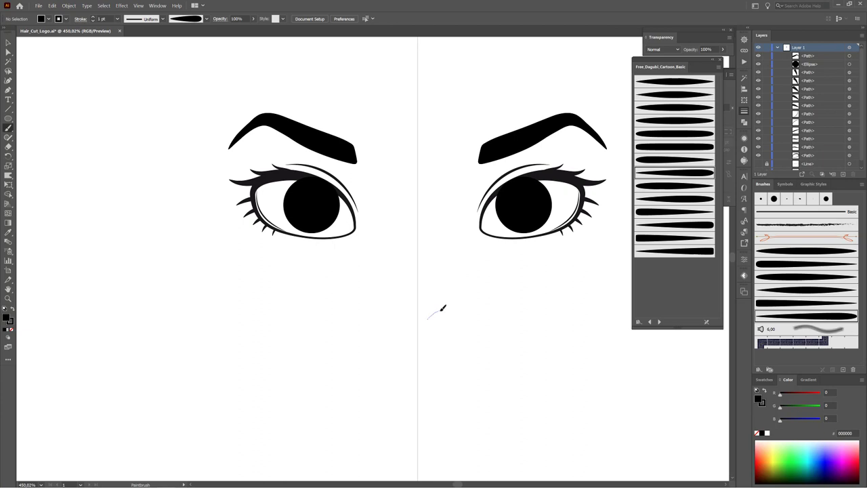
pyautogui.moveTo(442, 308)
pyautogui.mouseDown()
pyautogui.moveTo(450, 316)
pyautogui.moveTo(465, 291)
pyautogui.mouseUp()
# - Check the nostril's stroke settings and deselect it
pyautogui.scroll(-3, 464, 292)
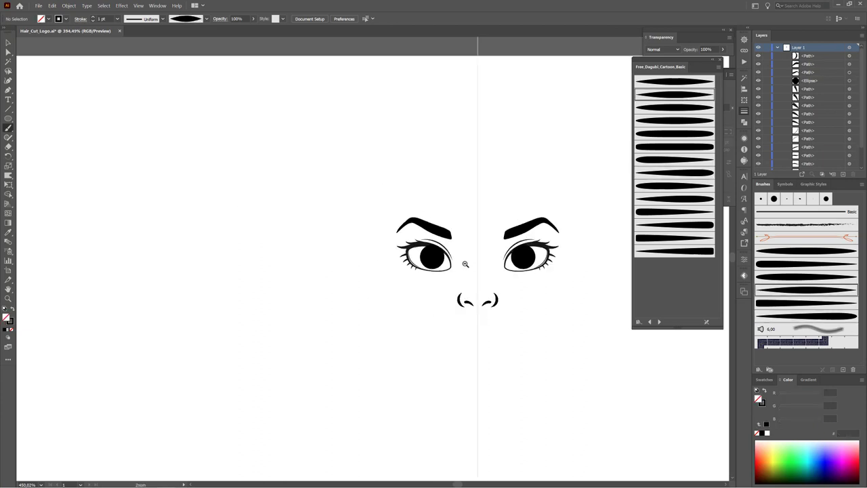
pyautogui.scroll(2, 465, 263)
pyautogui.click(745, 111)
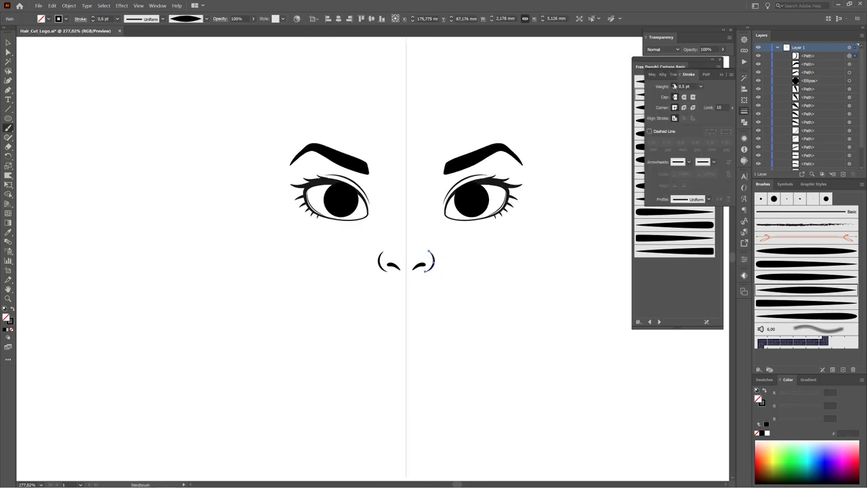
pyautogui.hotkey('ctrl', 'shift', 'a')
pyautogui.scroll(-2, 544, 265)
pyautogui.scroll(3, 628, 290)
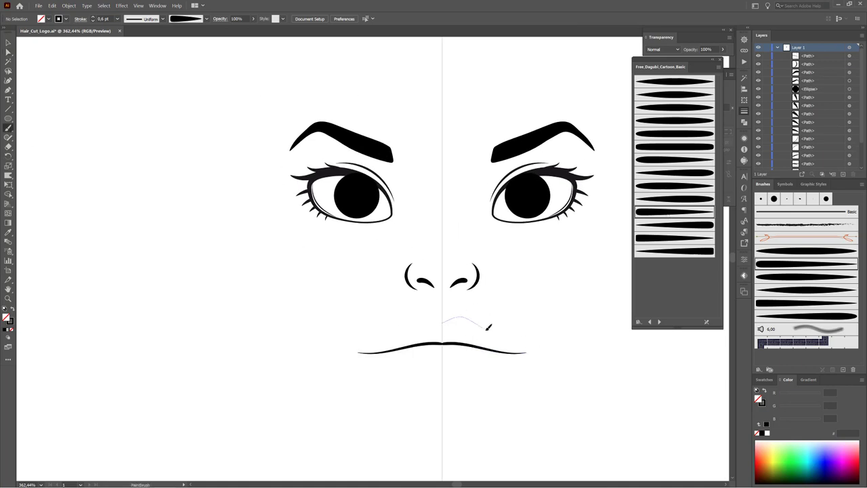
# - Paint the upper lip curve, the inner line between lips, and the lower lip curve
pyautogui.moveTo(486, 329); pyautogui.dragTo(534, 351)
pyautogui.click(524, 352)
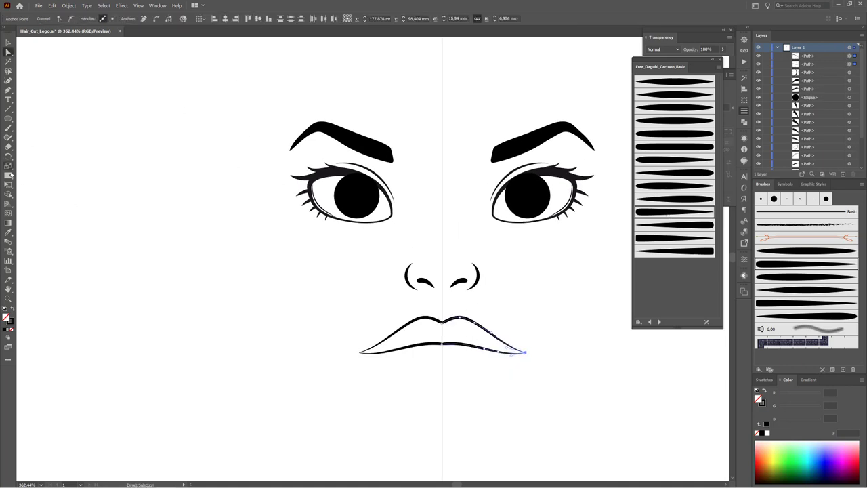
pyautogui.moveTo(496, 348); pyautogui.dragTo(396, 349)
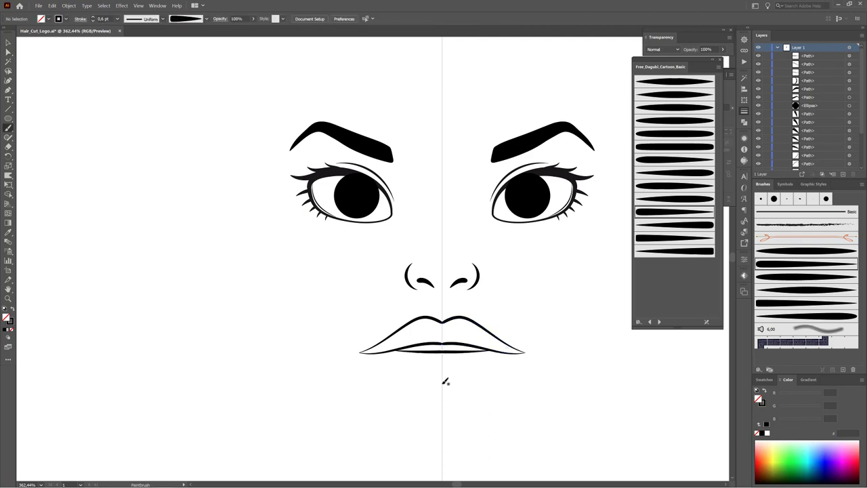
pyautogui.moveTo(510, 355); pyautogui.dragTo(526, 350)
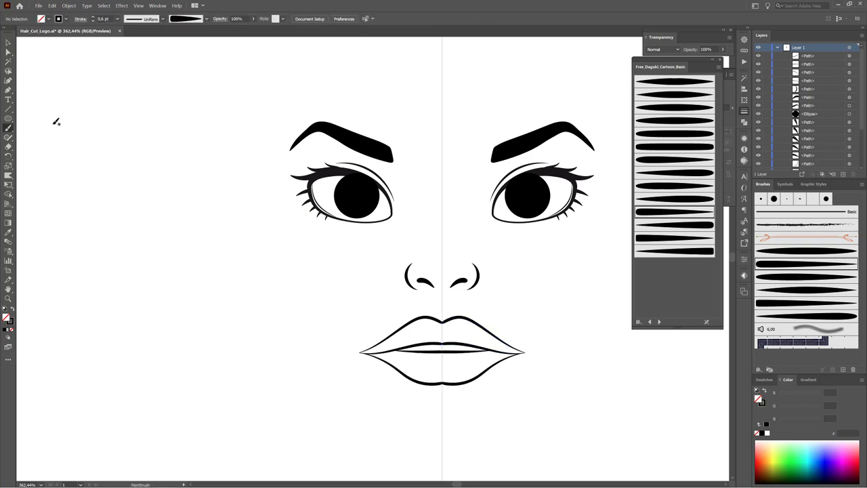
pyautogui.click(524, 353)
# - Zoom in and refine the lower lip's anchors and handles into a rounder curve
pyautogui.moveTo(447, 390); pyautogui.dragTo(474, 390)
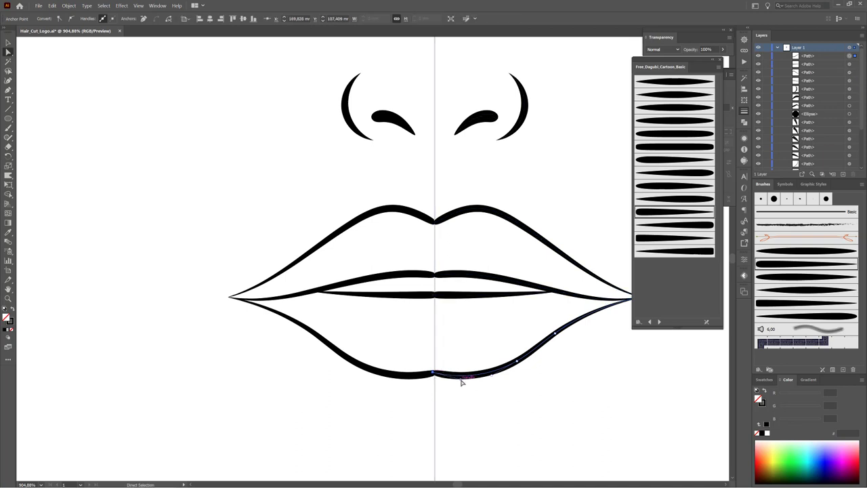
pyautogui.moveTo(556, 337)
pyautogui.mouseDown()
pyautogui.moveTo(427, 272)
pyautogui.moveTo(331, 327)
pyautogui.moveTo(437, 307)
pyautogui.mouseUp()
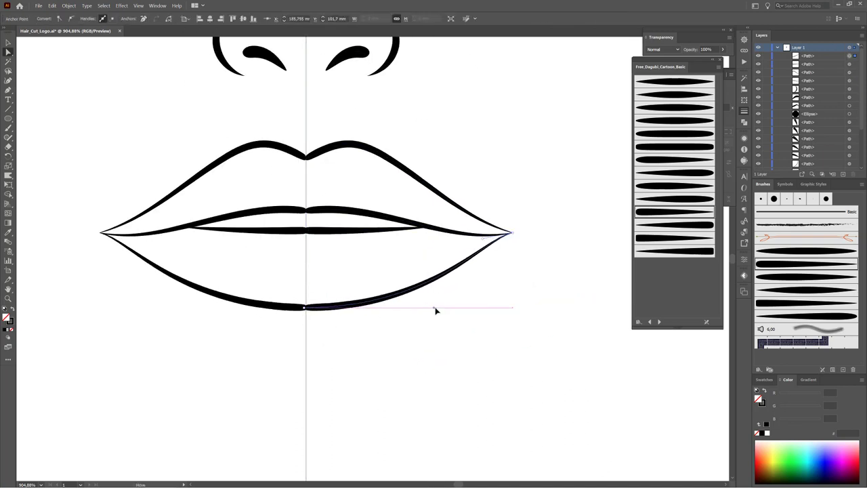
pyautogui.moveTo(486, 246); pyautogui.dragTo(408, 251)
pyautogui.moveTo(437, 307); pyautogui.dragTo(426, 308)
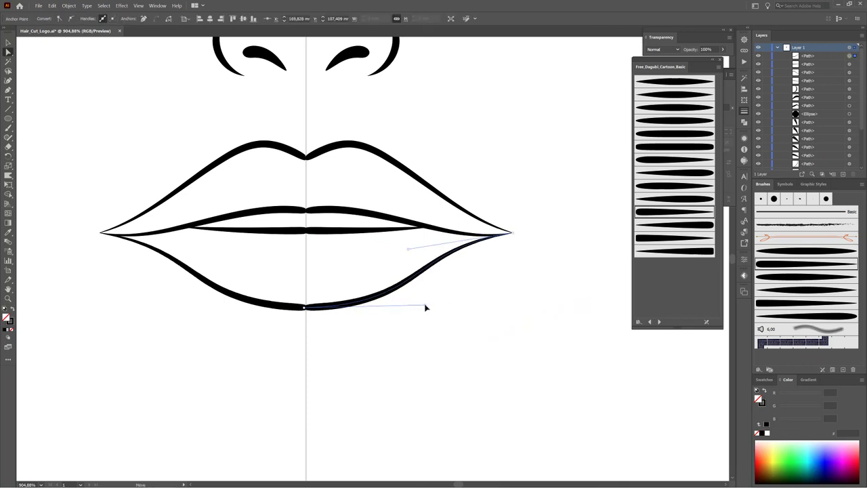
pyautogui.scroll(-5, 312, 233)
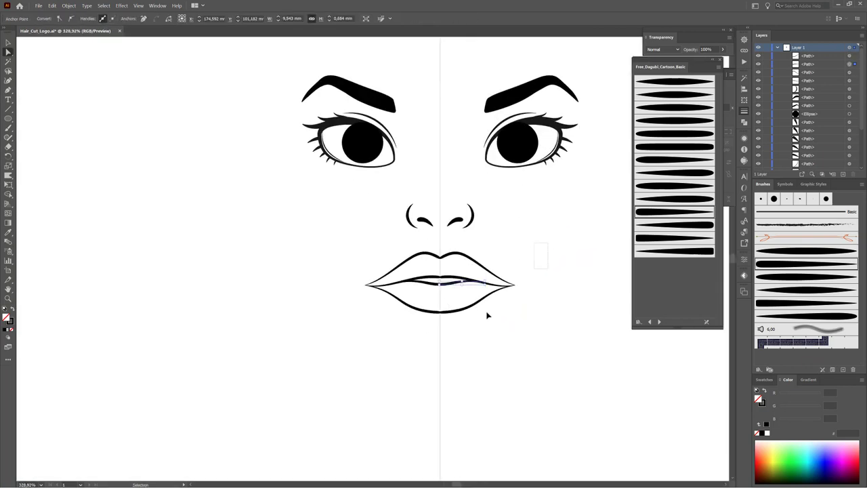
pyautogui.moveTo(488, 313); pyautogui.dragTo(508, 257)
# - Fit the artboard in view and choose a new tapered brush for the jawline
pyautogui.hotkey('ctrl', '0')
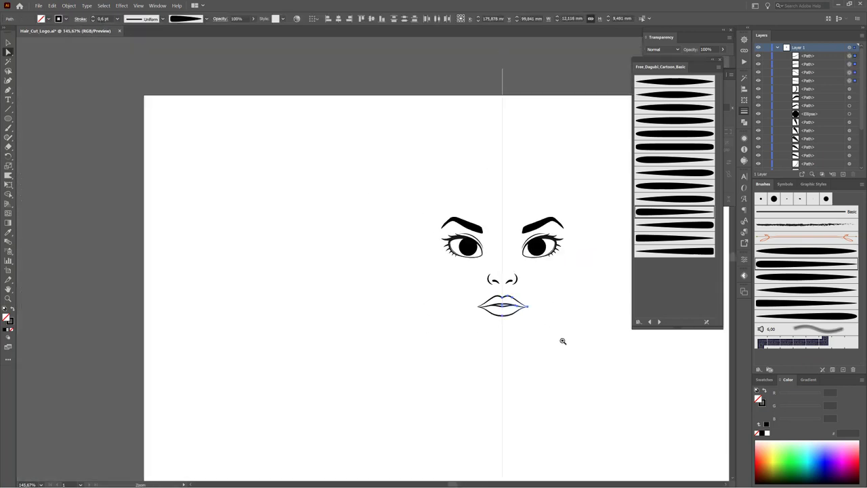
pyautogui.hotkey('ctrl', 'shift', 'a')
pyautogui.press('b')
pyautogui.click(649, 161)
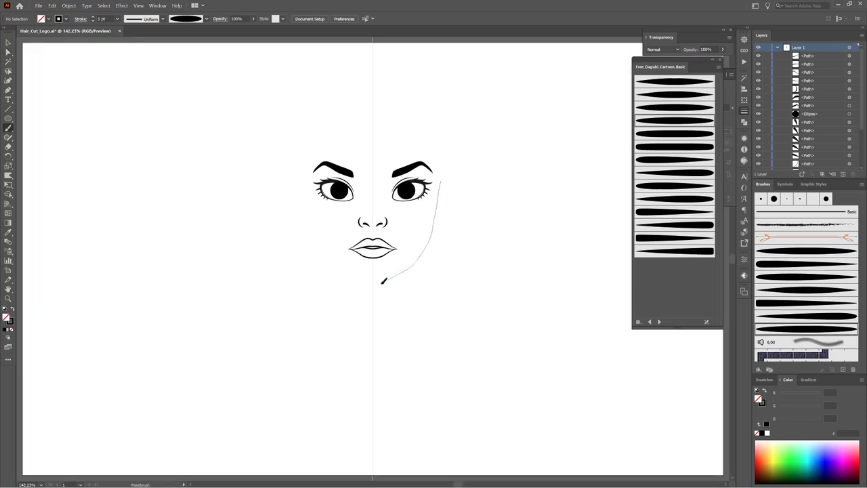
# - Paint the jawline and adjust the chin anchor so the jaw meets at a pointed chin
pyautogui.moveTo(383, 280); pyautogui.dragTo(372, 283)
pyautogui.hotkey('shift', 'r')
pyautogui.keyDown('alt'); pyautogui.scroll(3, 416, 306); pyautogui.keyUp('alt')
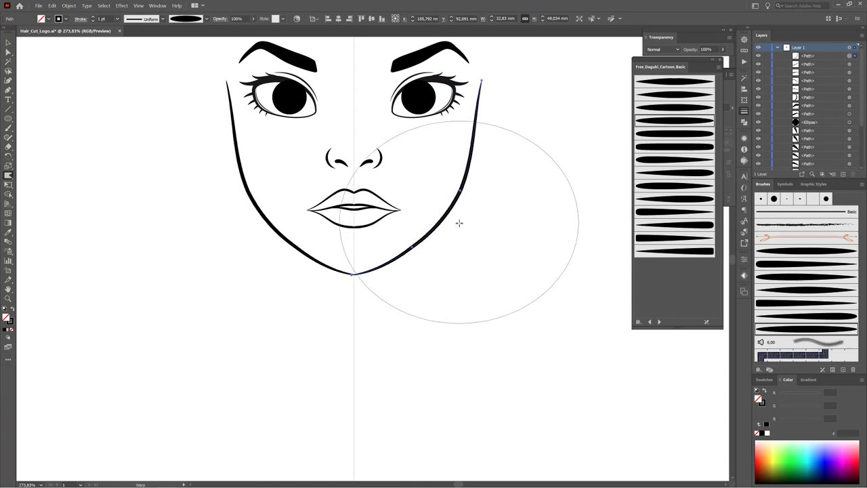
pyautogui.keyDown('alt'); pyautogui.scroll(-2, 465, 232); pyautogui.keyUp('alt')
pyautogui.keyDown('alt'); pyautogui.scroll(1, 459, 148); pyautogui.keyUp('alt')
pyautogui.press('a')
pyautogui.keyDown('alt'); pyautogui.scroll(5, 376, 387); pyautogui.keyUp('alt')
pyautogui.click(367, 310)
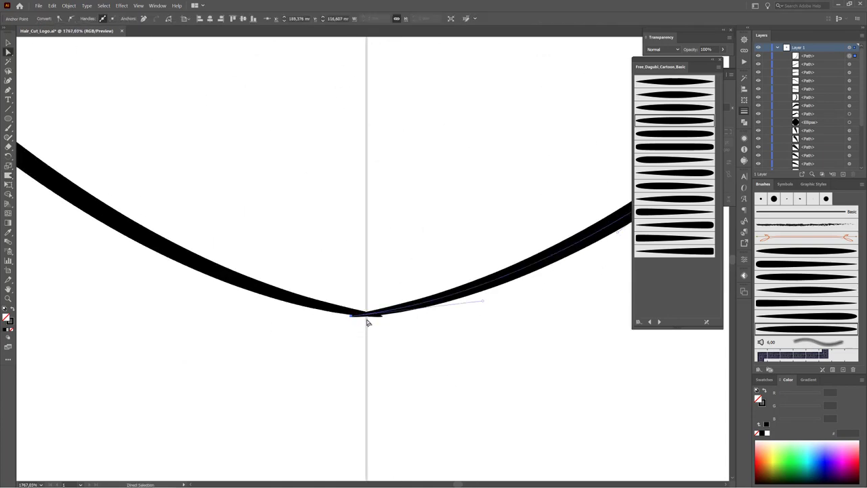
# - Scale the lips narrower and duplicate Layer 1 as Layer 1 copy
pyautogui.keyDown('alt'); pyautogui.scroll(-5, 463, 312); pyautogui.keyUp('alt')
pyautogui.keyDown('alt'); pyautogui.scroll(3, 497, 269); pyautogui.keyUp('alt')
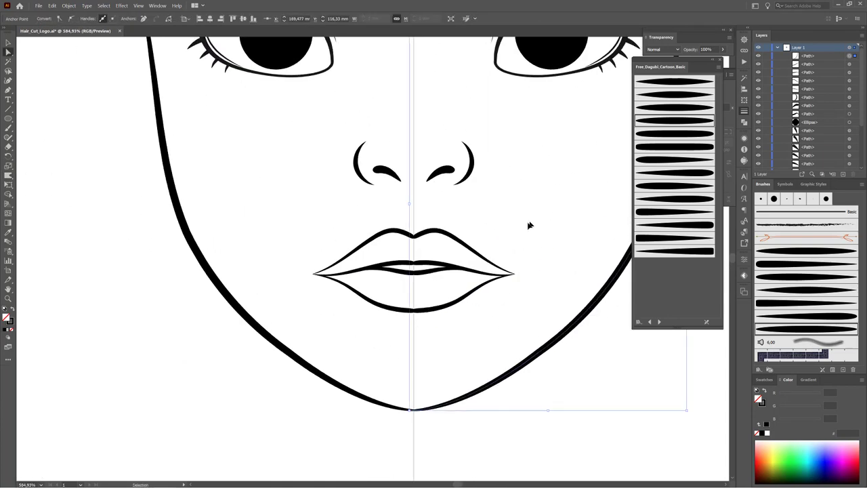
pyautogui.moveTo(413, 230); pyautogui.dragTo(506, 302)
pyautogui.moveTo(502, 268); pyautogui.dragTo(497, 268)
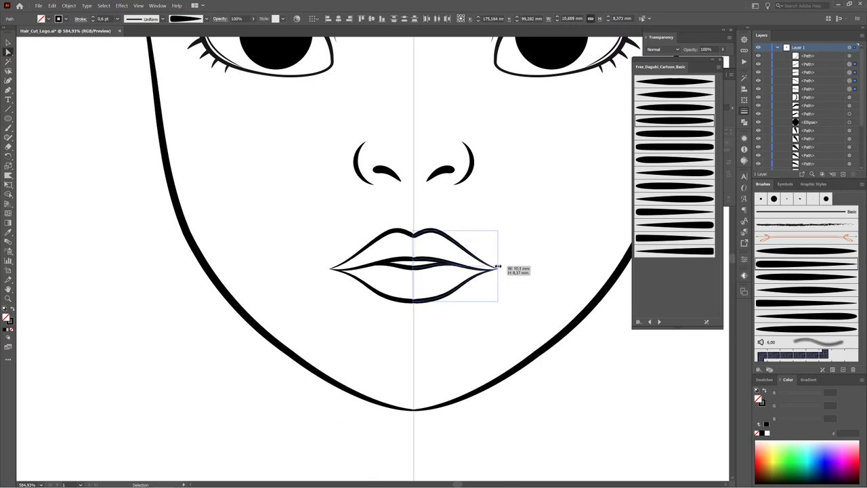
pyautogui.keyDown('alt'); pyautogui.scroll(-5, 498, 268); pyautogui.keyUp('alt')
pyautogui.moveTo(800, 47); pyautogui.dragTo(800, 57)
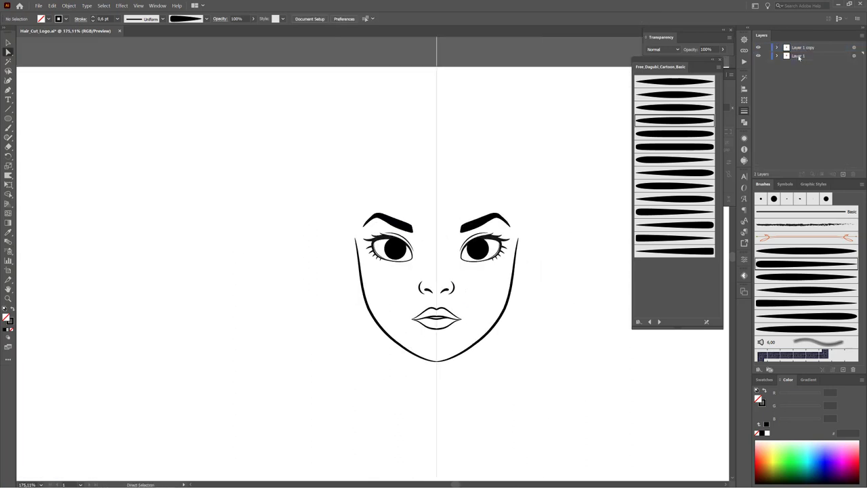
# - Shrink the whole face about its centre, then add Layer 3 above it for the hair
pyautogui.click(854, 47)
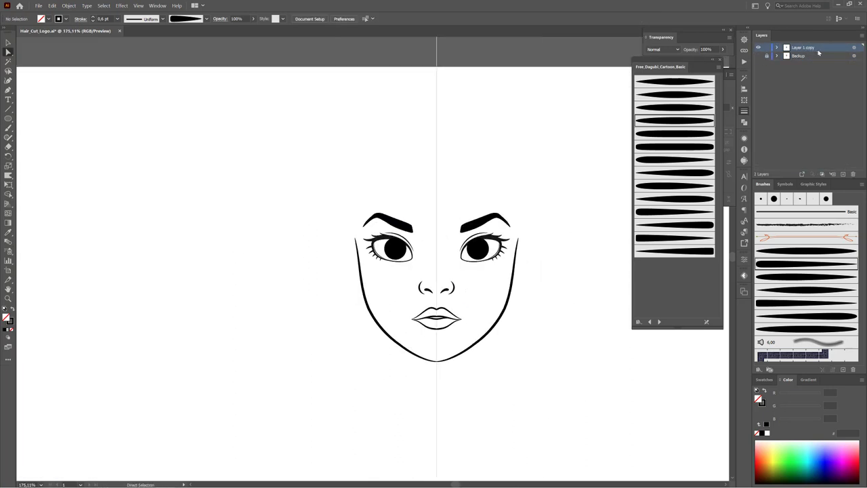
pyautogui.keyDown('alt'); pyautogui.scroll(-1, 561, 208); pyautogui.keyUp('alt')
pyautogui.click(68, 6)
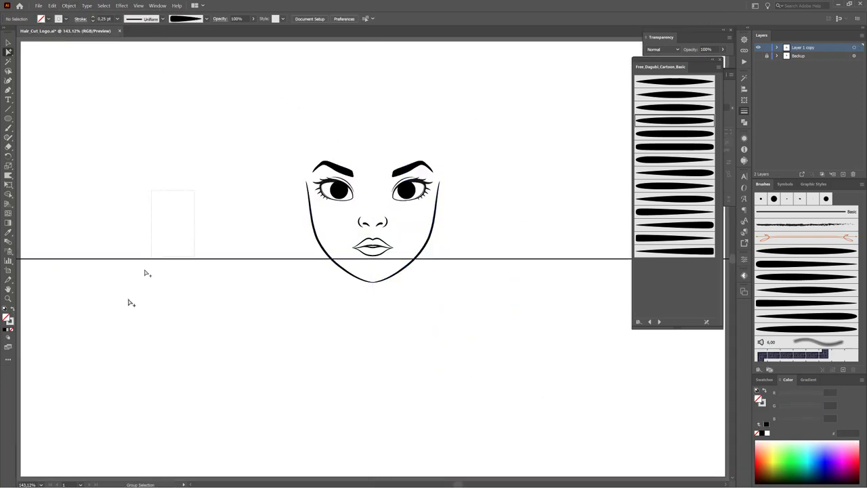
pyautogui.press('e')
pyautogui.moveTo(440, 162); pyautogui.dragTo(415, 181)
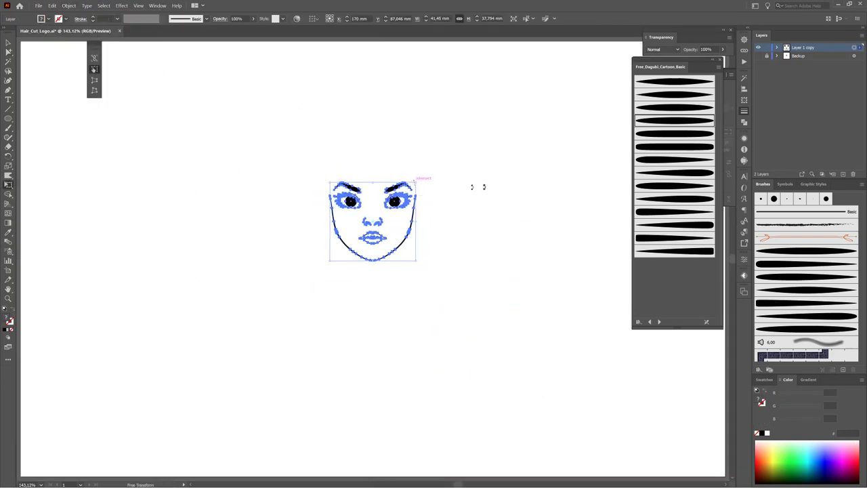
pyautogui.click(474, 185)
pyautogui.click(842, 175)
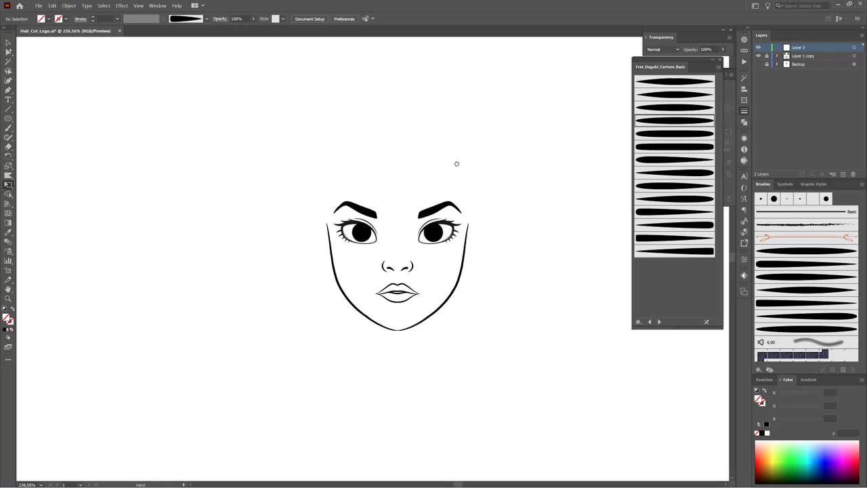
# - Delete a stray brush stroke and paint a fringe strand sweeping across the eye
pyautogui.press('a')
pyautogui.moveTo(464, 238); pyautogui.dragTo(468, 250)
pyautogui.click(745, 110)
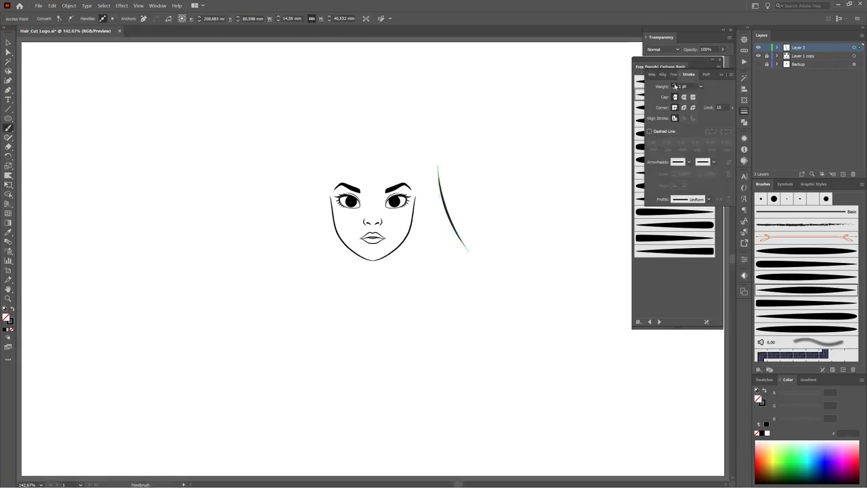
pyautogui.click(51, 6)
pyautogui.click(65, 27)
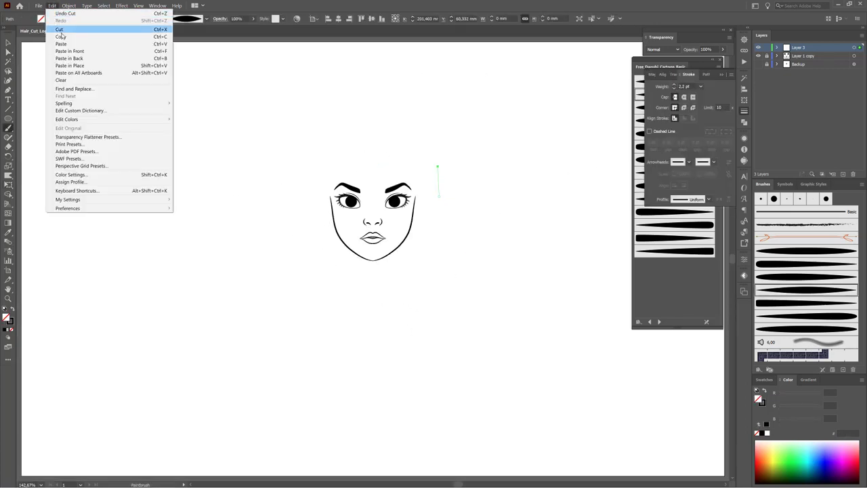
pyautogui.scroll(2, 279, 107)
pyautogui.moveTo(444, 271); pyautogui.dragTo(454, 281)
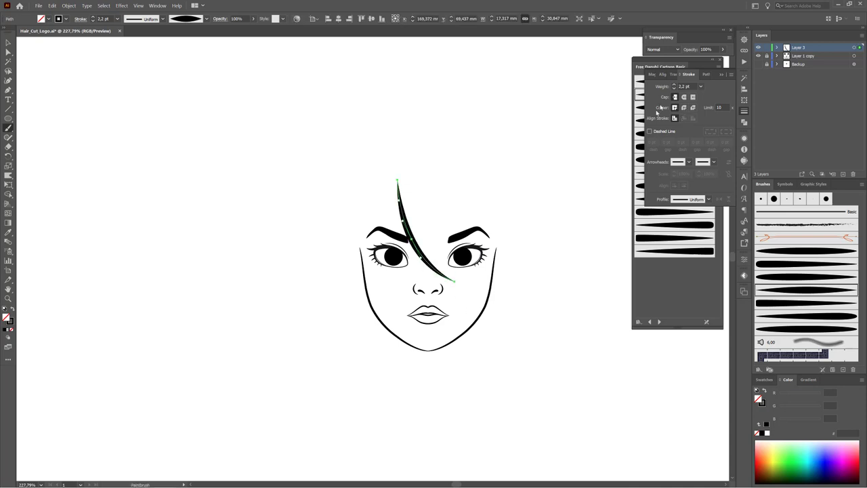
pyautogui.keyDown('ctrl'); pyautogui.click(477, 138); pyautogui.keyUp('ctrl')
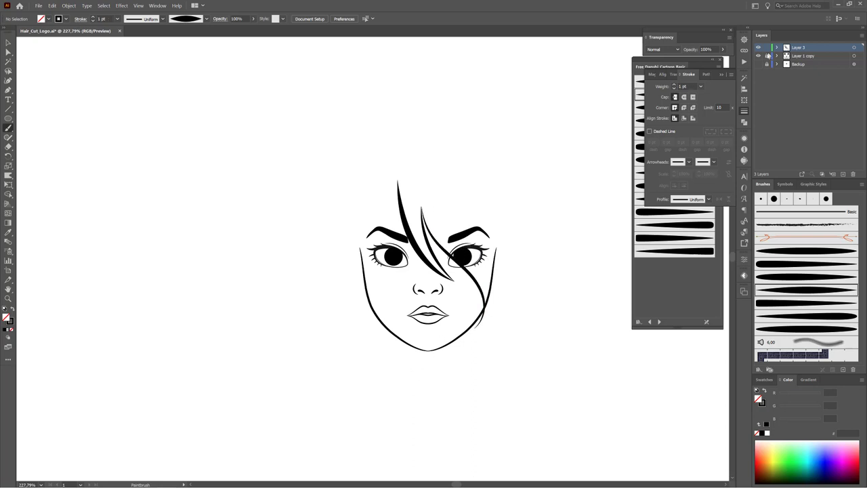
# - Hide and reshow the hair strands to check the face, then inspect individual strands
pyautogui.click(796, 74)
pyautogui.click(759, 48)
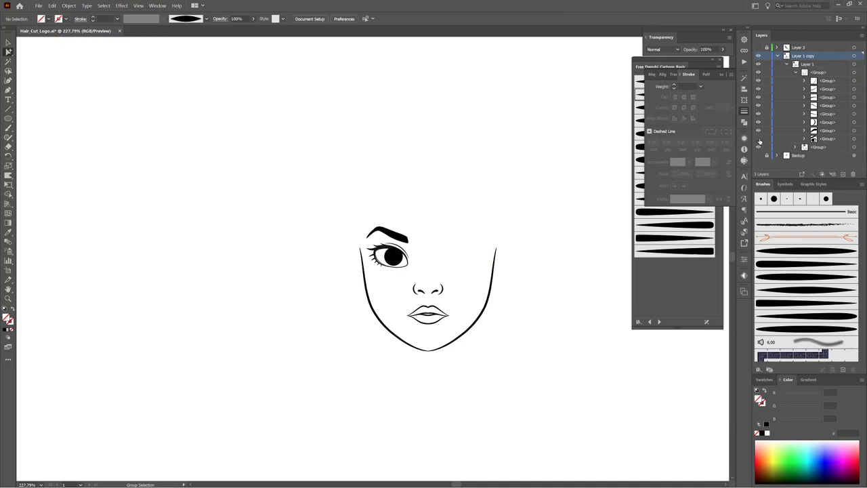
pyautogui.click(759, 48)
pyautogui.click(777, 56)
pyautogui.press('a')
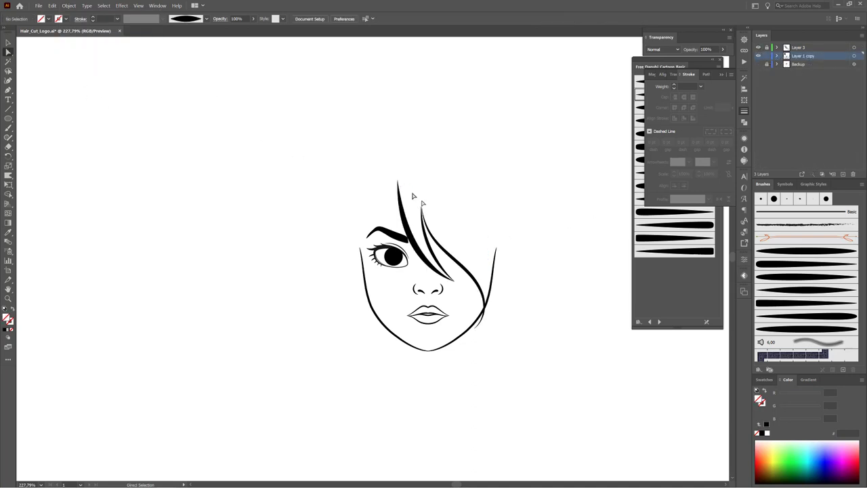
pyautogui.click(429, 211)
pyautogui.click(520, 184)
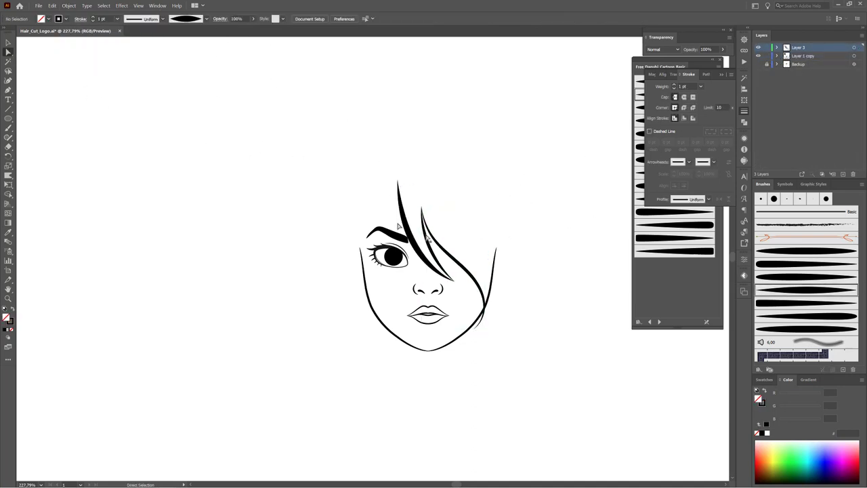
pyautogui.click(398, 225)
# - Paint a long strand down the left side, nudge it sideways, and resume painting at 3.5 pt
pyautogui.press('b')
pyautogui.moveTo(362, 221); pyautogui.dragTo(378, 340)
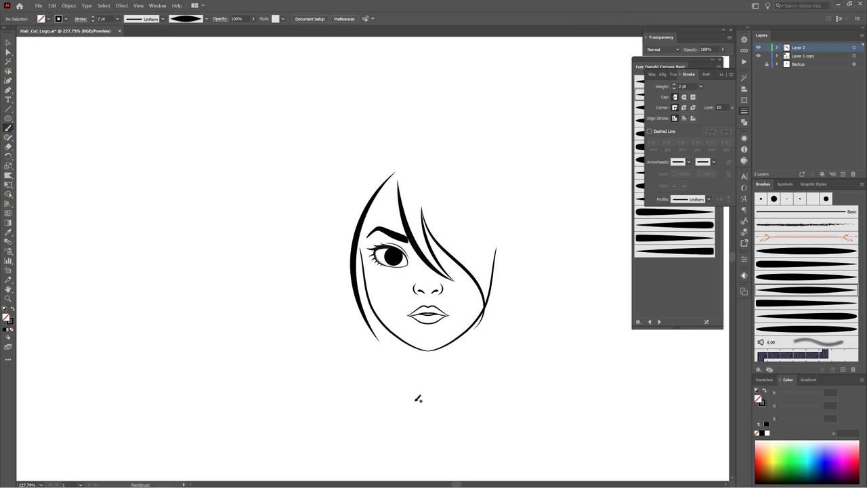
pyautogui.press('v')
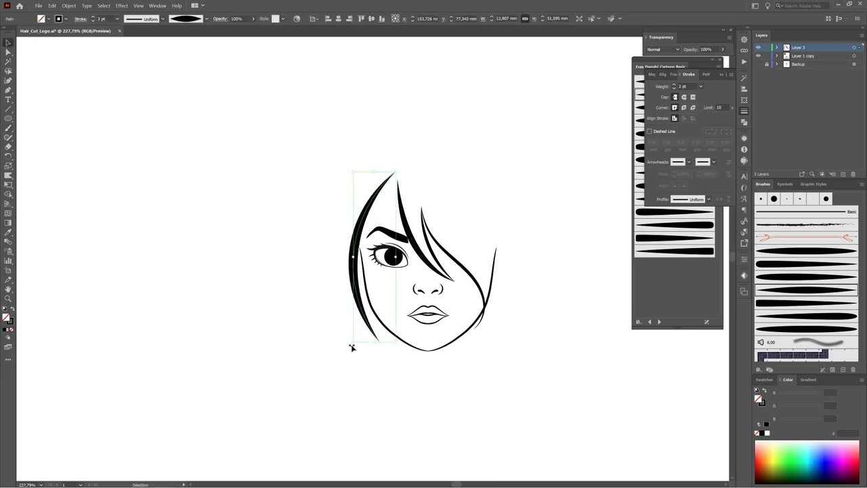
pyautogui.moveTo(362, 237); pyautogui.dragTo(366, 238)
pyautogui.click(234, 269)
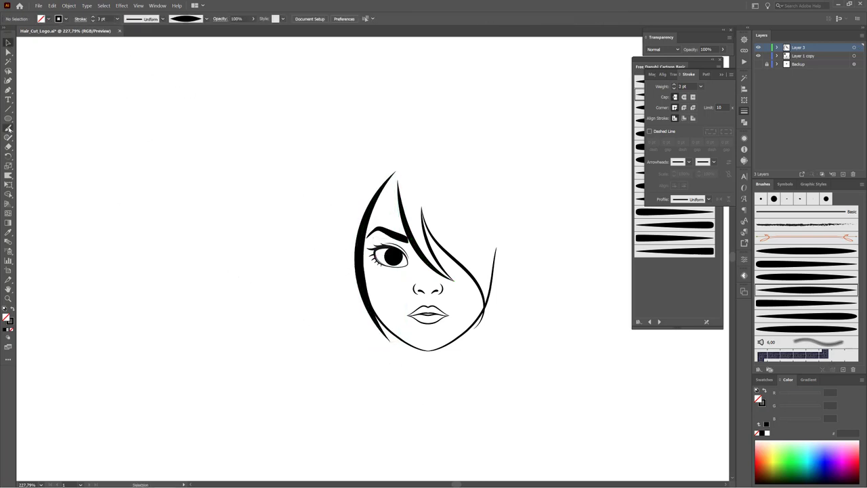
pyautogui.press('b')
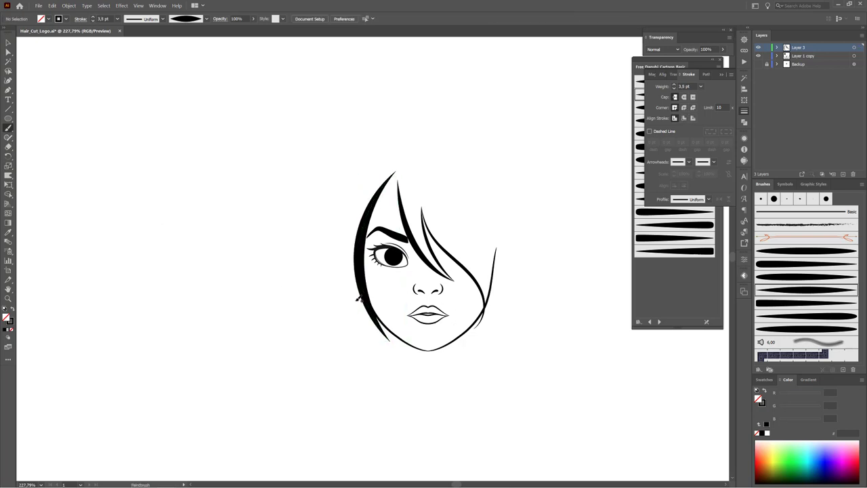
# - Paint hair strands below the left jaw, including one curling outward at the lower left
pyautogui.moveTo(410, 396); pyautogui.dragTo(383, 447)
pyautogui.hotkey('ctrl', '0')
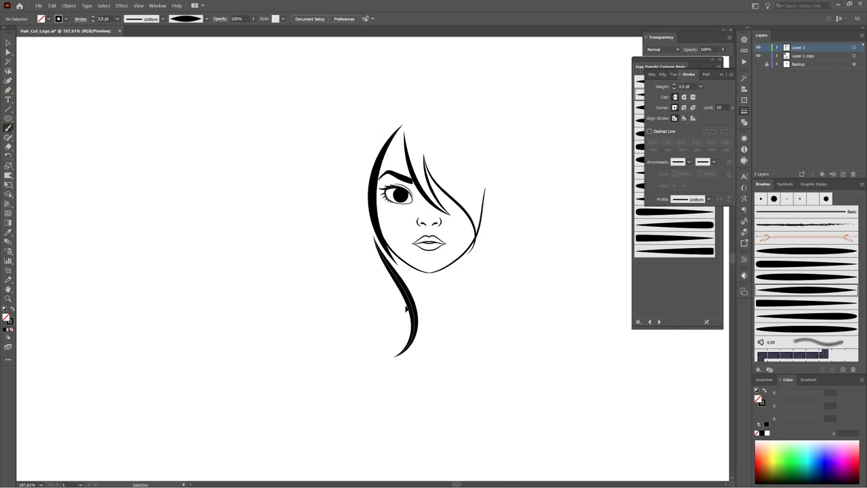
pyautogui.click(138, 5)
pyautogui.click(254, 296)
pyautogui.keyDown('ctrl'); pyautogui.click(371, 341); pyautogui.keyUp('ctrl')
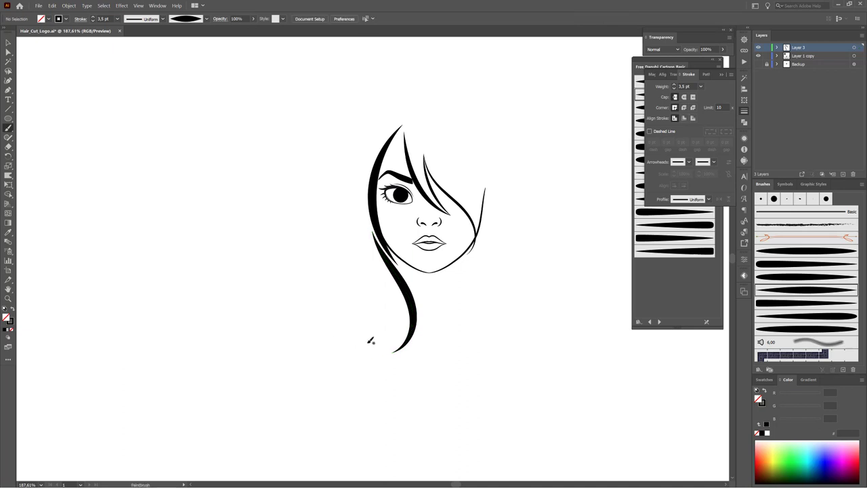
pyautogui.keyDown('ctrl'); pyautogui.click(398, 338); pyautogui.keyUp('ctrl')
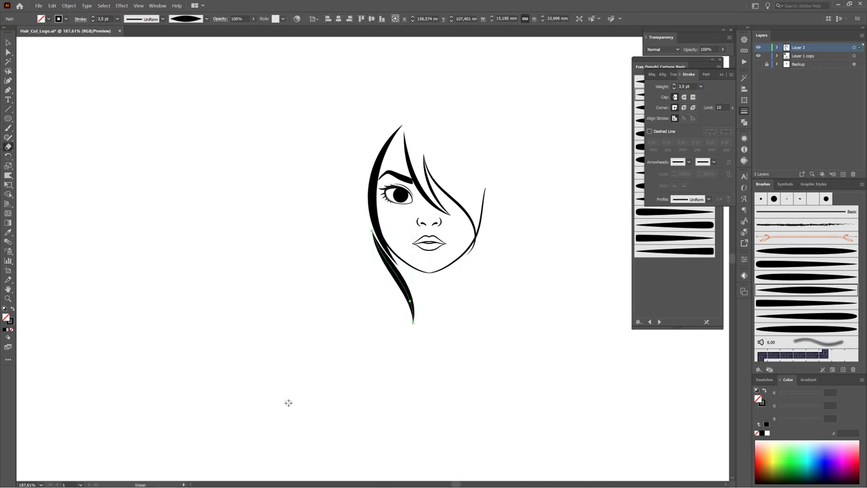
pyautogui.keyDown('ctrl'); pyautogui.click(308, 317); pyautogui.keyUp('ctrl')
pyautogui.moveTo(360, 353); pyautogui.dragTo(326, 353)
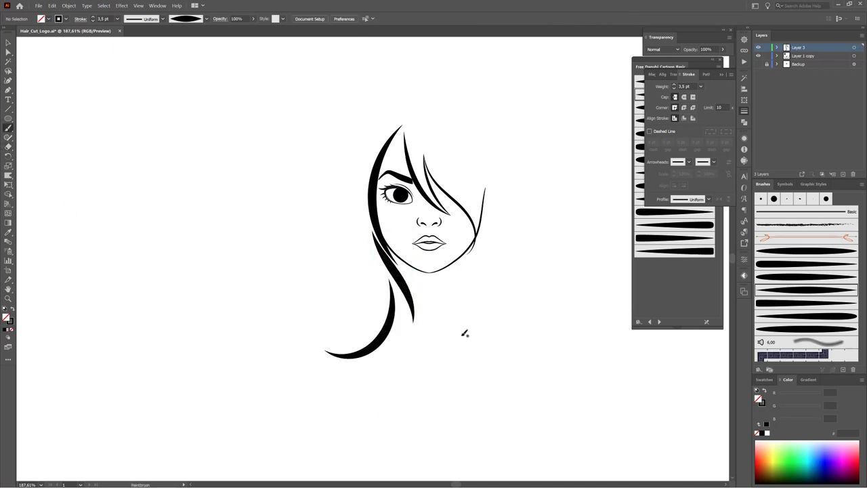
pyautogui.moveTo(403, 428); pyautogui.dragTo(405, 430)
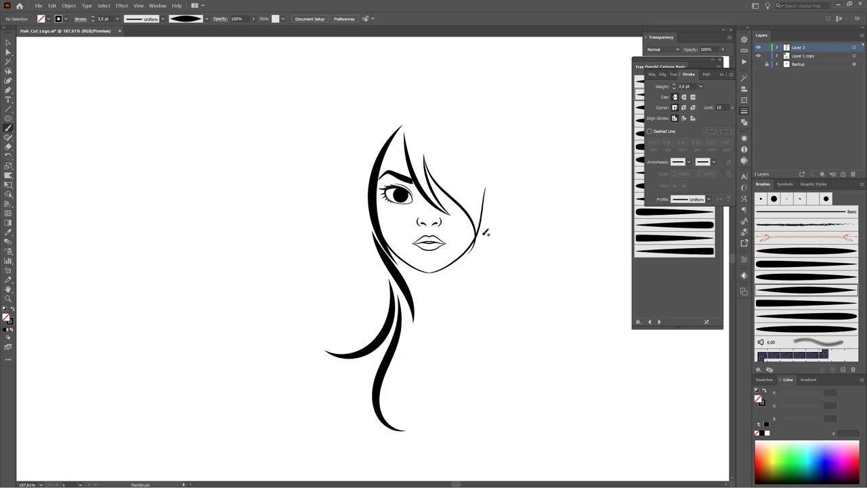
pyautogui.keyDown('ctrl'); pyautogui.click(526, 301); pyautogui.keyUp('ctrl')
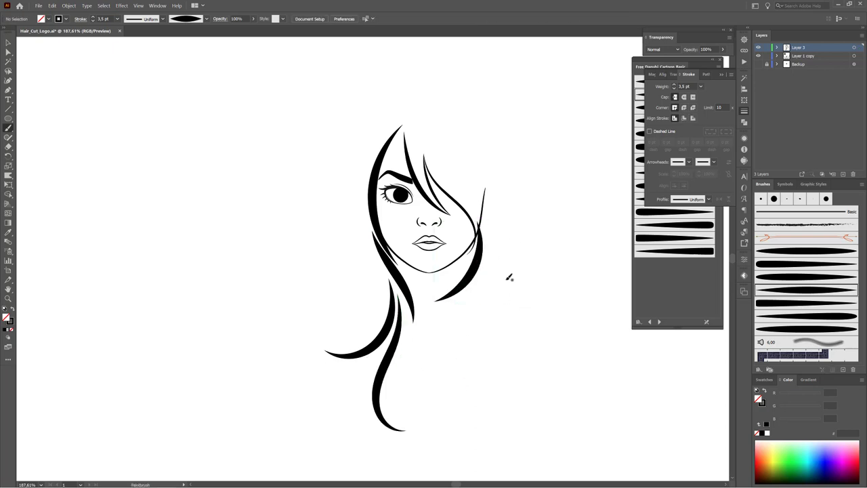
# - Paint more strands down the right side, below the chin, upper left and over the top right
pyautogui.moveTo(425, 357); pyautogui.dragTo(424, 383)
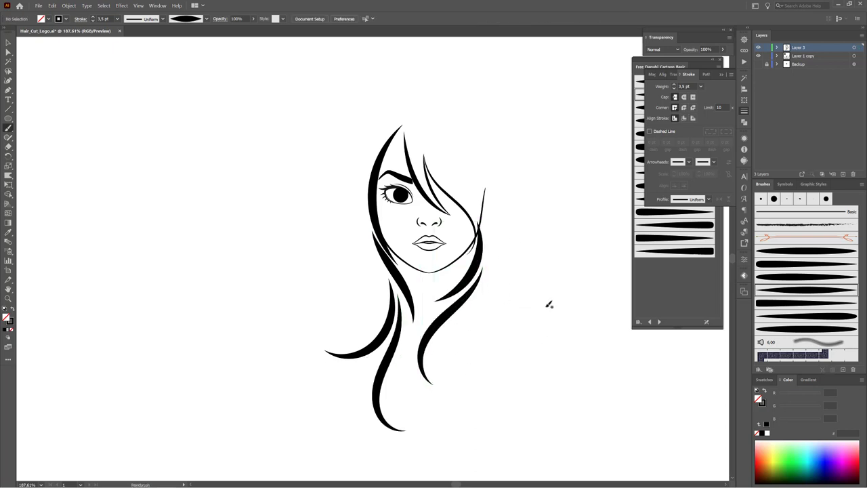
pyautogui.moveTo(485, 287); pyautogui.dragTo(449, 399)
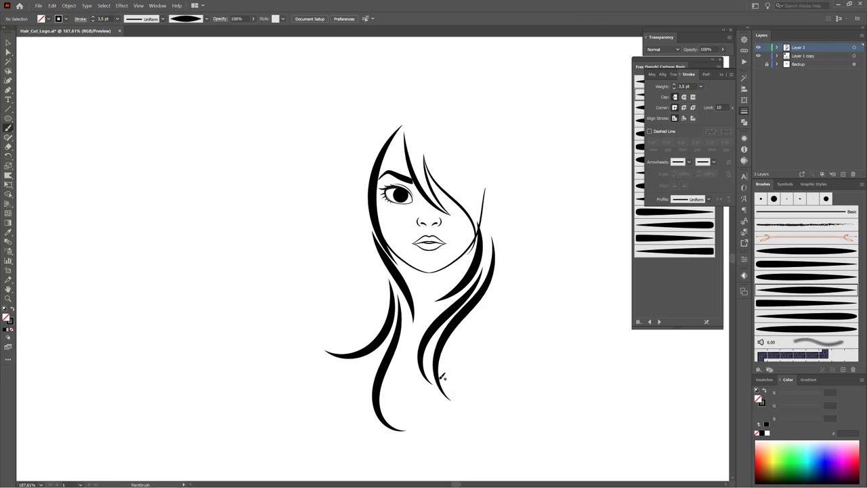
pyautogui.moveTo(524, 263); pyautogui.dragTo(515, 237)
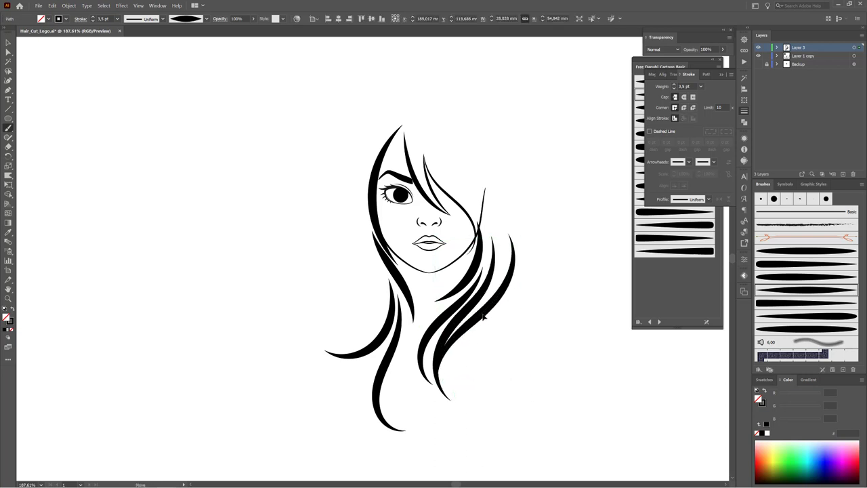
pyautogui.keyDown('ctrl'); pyautogui.click(572, 296); pyautogui.keyUp('ctrl')
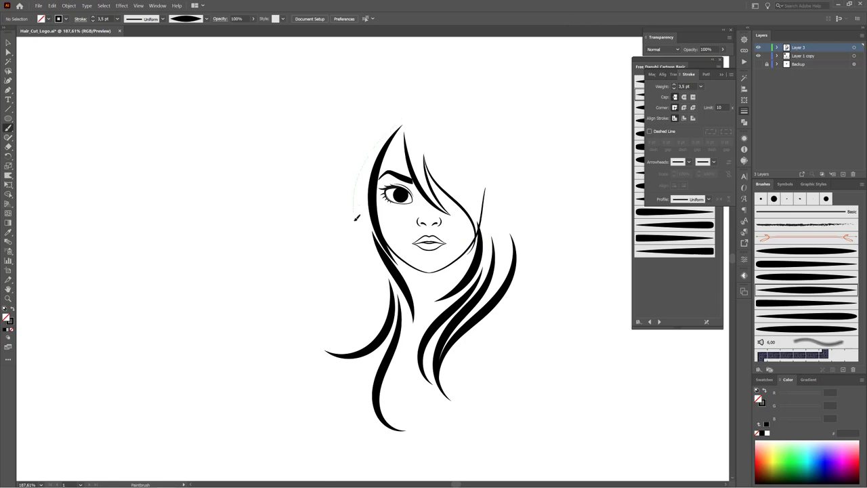
pyautogui.moveTo(357, 217); pyautogui.dragTo(363, 304)
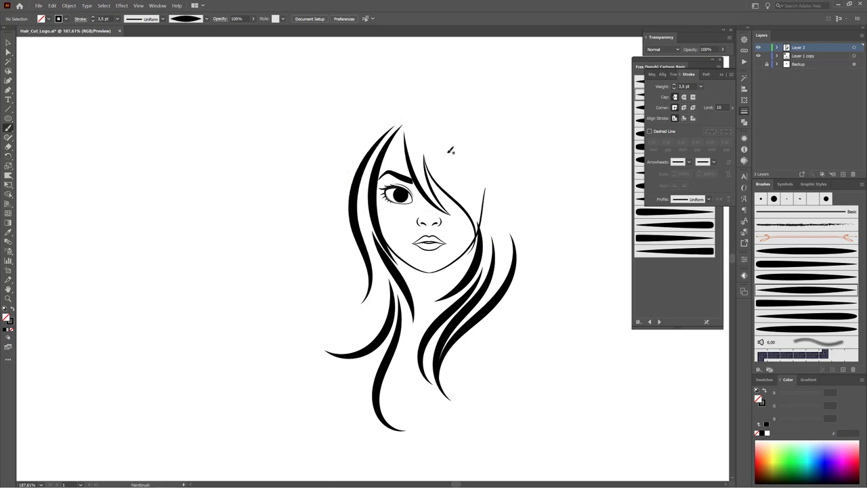
pyautogui.moveTo(469, 182); pyautogui.dragTo(503, 266)
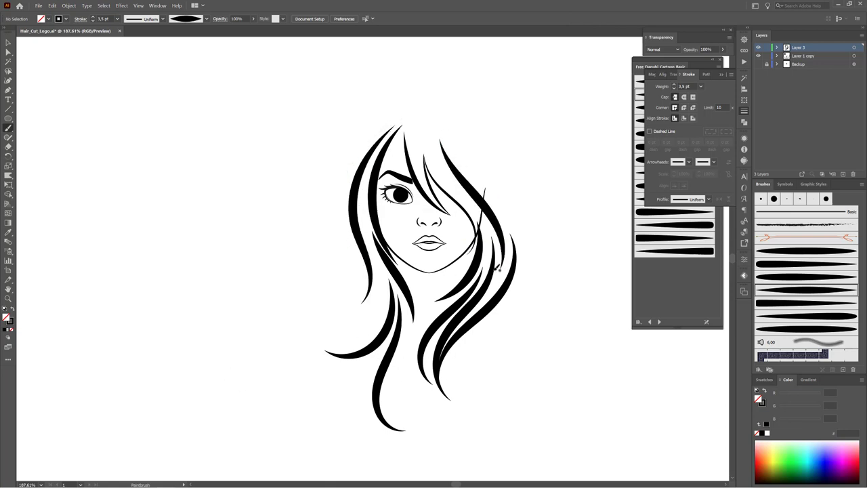
pyautogui.scroll(1, 498, 268)
pyautogui.scroll(5, 522, 204)
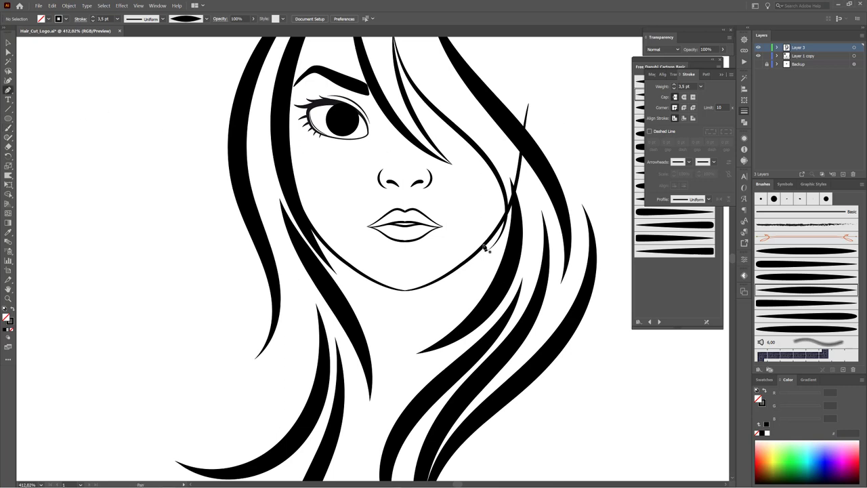
# - Draw a solid black neck shadow under the chin and refine its curves
pyautogui.moveTo(482, 244)
pyautogui.mouseDown()
pyautogui.moveTo(445, 332)
pyautogui.moveTo(428, 343)
pyautogui.mouseUp()
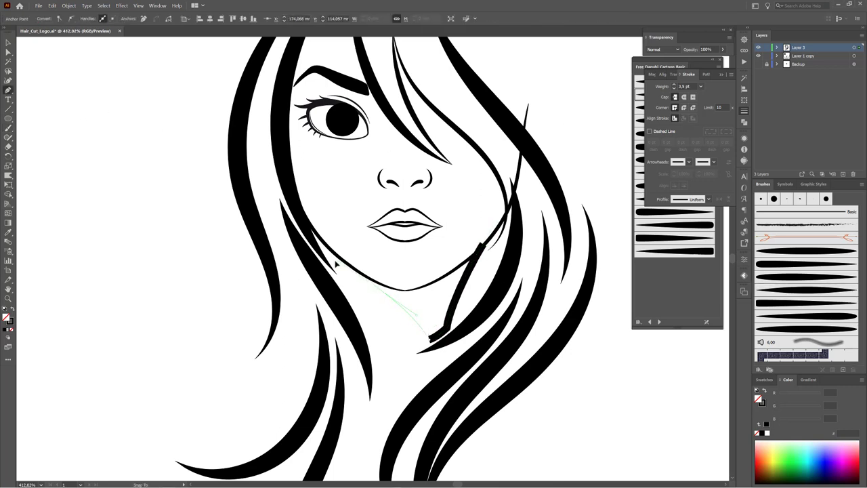
pyautogui.moveTo(380, 276); pyautogui.dragTo(446, 323)
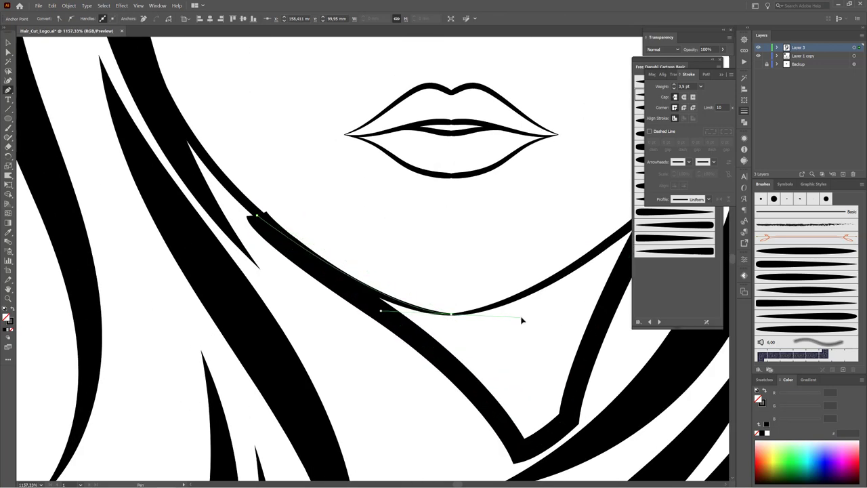
pyautogui.moveTo(519, 319); pyautogui.dragTo(372, 336)
pyautogui.hotkey('shift', 'x')
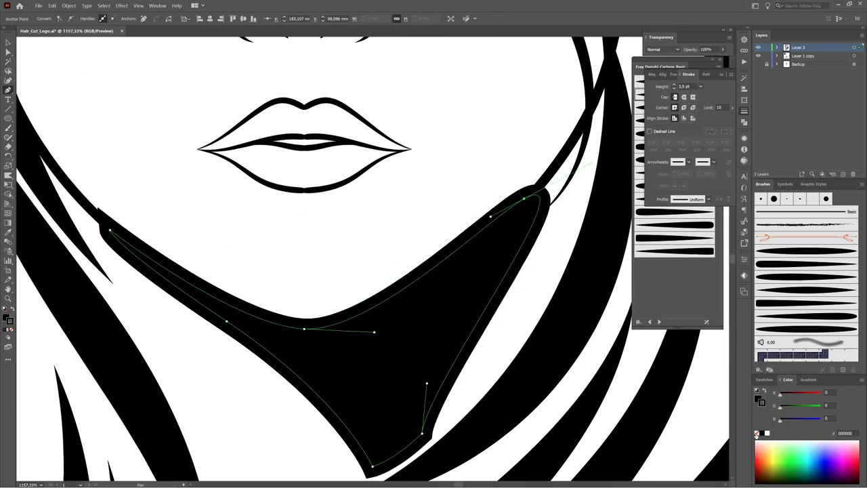
pyautogui.moveTo(461, 342); pyautogui.dragTo(444, 312)
pyautogui.press('a')
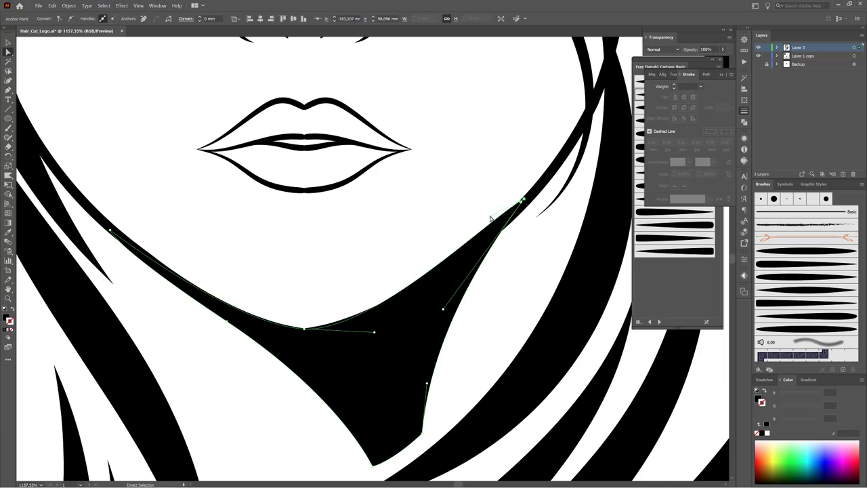
pyautogui.moveTo(375, 332); pyautogui.dragTo(377, 331)
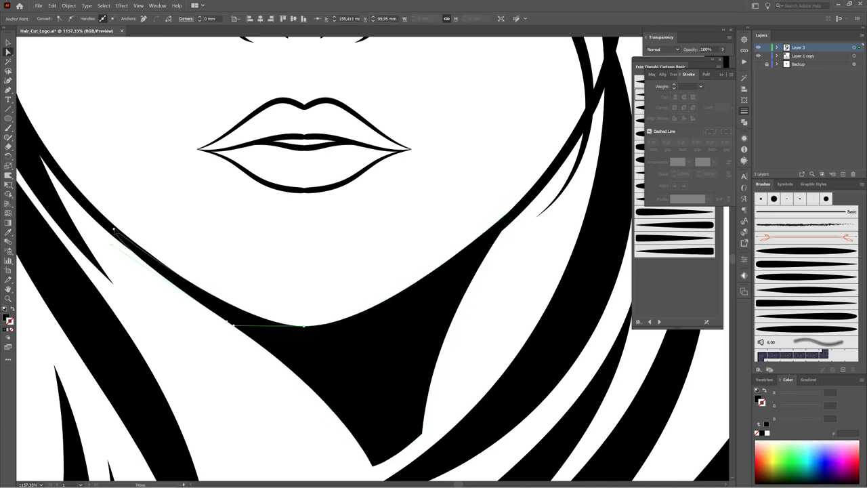
pyautogui.click(524, 199)
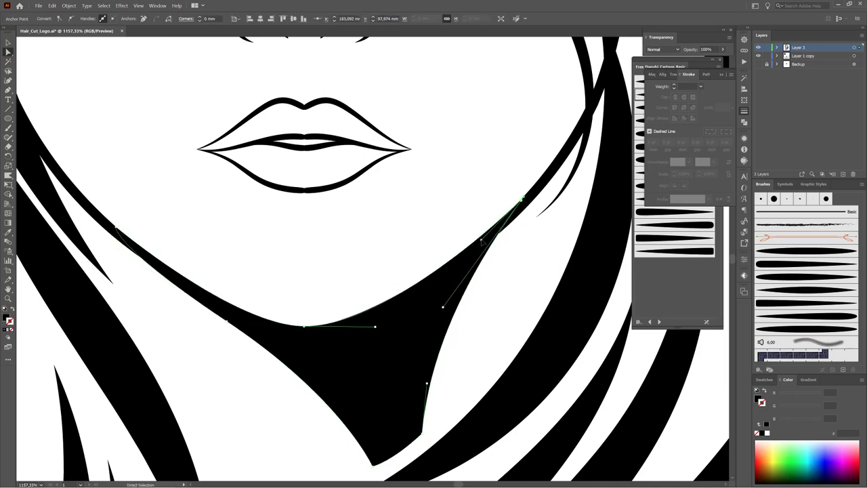
# - Collapse Layer 1, lock Layer 1 copy, and make Layer 3 the active layer
pyautogui.scroll(-3, 414, 431)
pyautogui.moveTo(8, 52); pyautogui.dragTo(29, 62)
pyautogui.click(474, 304)
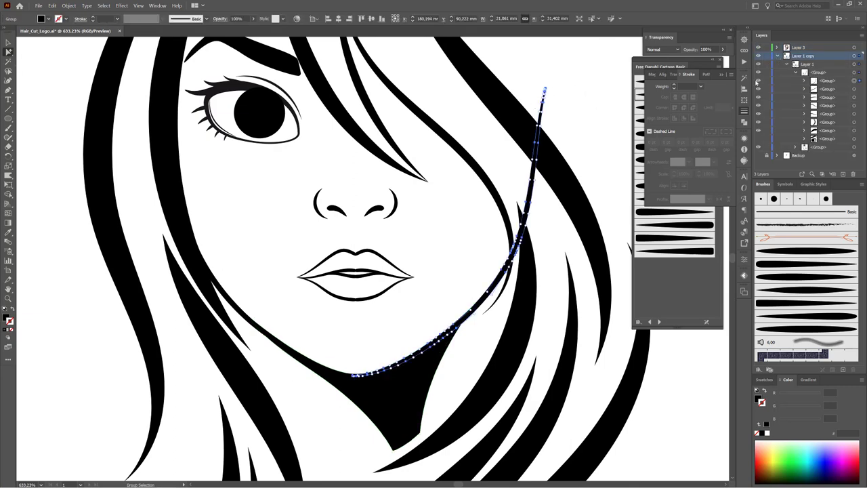
pyautogui.hotkey('ctrl', 'shift', 'a')
pyautogui.scroll(-5, 486, 239)
pyautogui.click(796, 64)
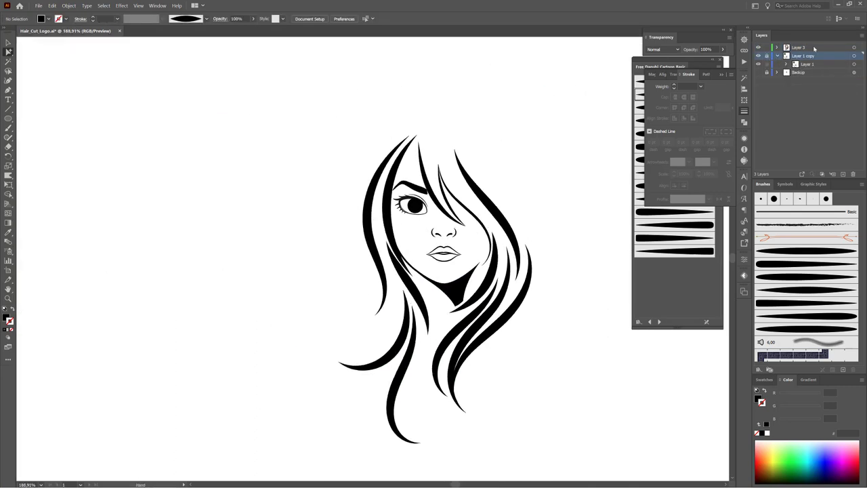
pyautogui.click(767, 55)
pyautogui.click(799, 47)
# - Draw a small ellipse and reshape it into a teardrop with corner side anchors
pyautogui.hotkey('ctrl', '0')
pyautogui.moveTo(462, 201); pyautogui.dragTo(462, 202)
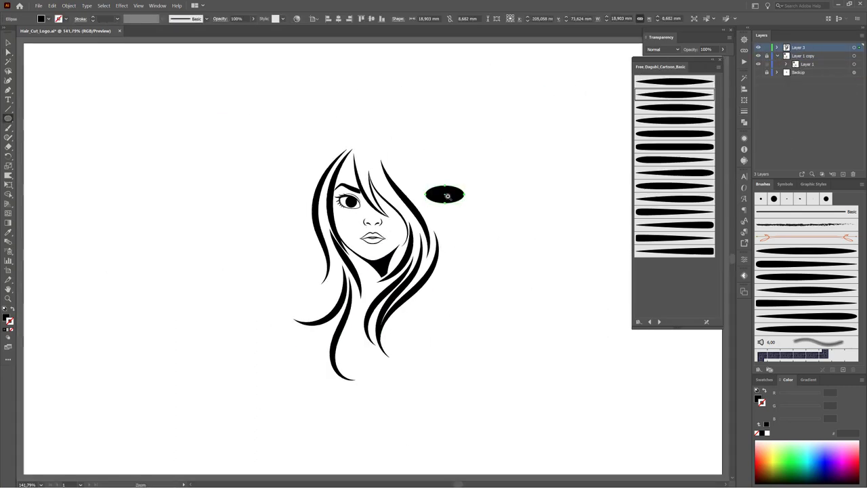
pyautogui.scroll(5, 441, 193)
pyautogui.press('a')
pyautogui.keyDown('shift'); pyautogui.click(570, 191); pyautogui.keyUp('shift')
pyautogui.click(59, 19)
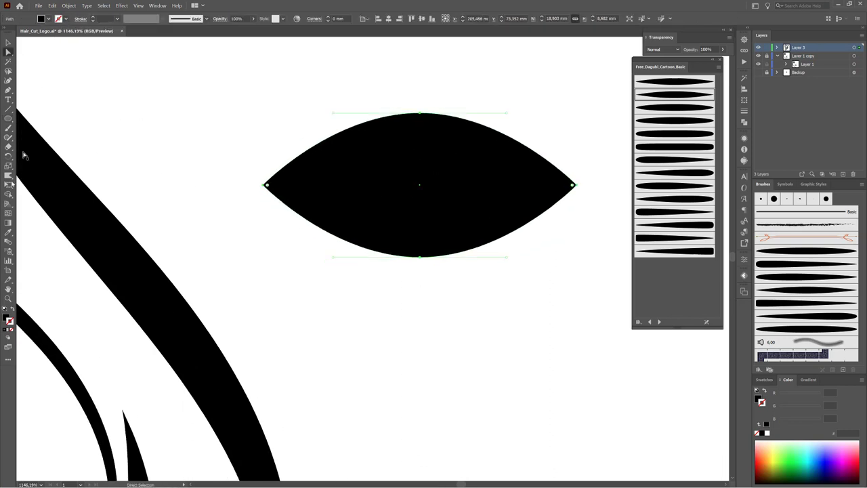
pyautogui.moveTo(412, 150)
pyautogui.mouseDown()
pyautogui.moveTo(429, 260)
pyautogui.moveTo(508, 251)
pyautogui.moveTo(571, 257)
pyautogui.mouseUp()
pyautogui.moveTo(552, 132); pyautogui.dragTo(570, 135)
# - Save the teardrop as a new art brush, Art Brush 1, with colorization None
pyautogui.moveTo(535, 169); pyautogui.dragTo(508, 155)
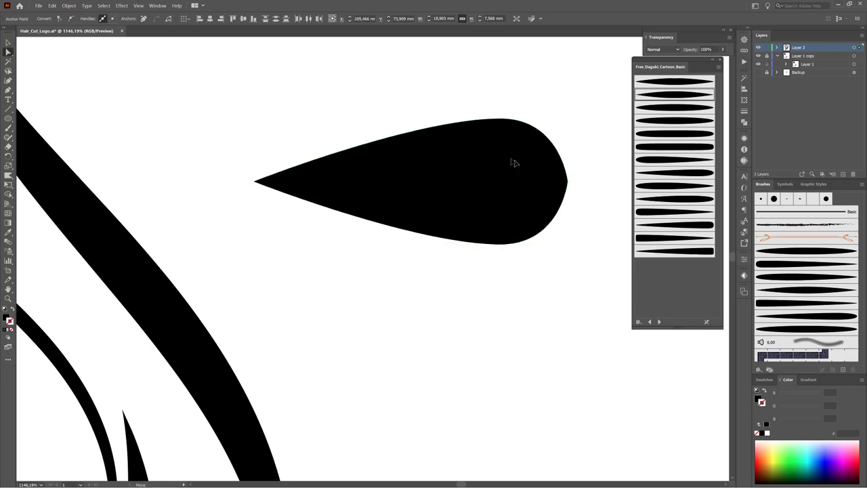
pyautogui.click(843, 369)
pyautogui.click(416, 196)
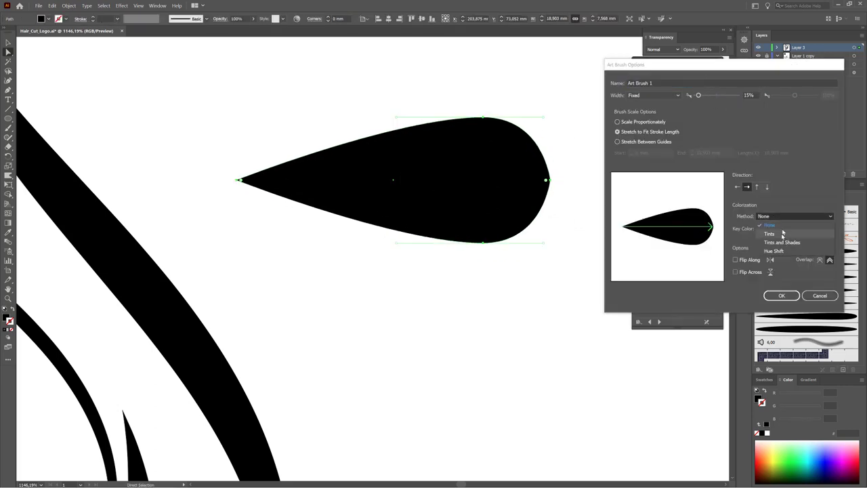
pyautogui.click(781, 295)
pyautogui.click(51, 5)
pyautogui.click(76, 52)
# - Test-paint a stroke with Art Brush 1, undo it, and select the nose and lips
pyautogui.press('b')
pyautogui.click(807, 342)
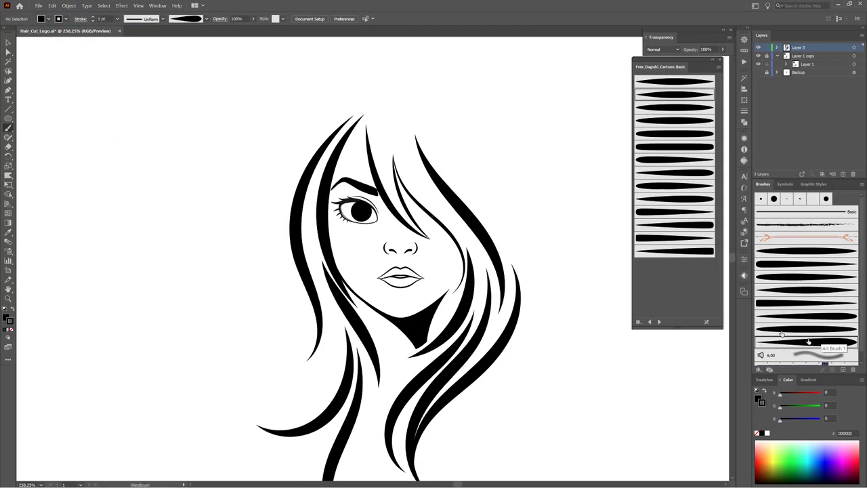
pyautogui.moveTo(409, 107); pyautogui.dragTo(550, 233)
pyautogui.hotkey('ctrl', 'z')
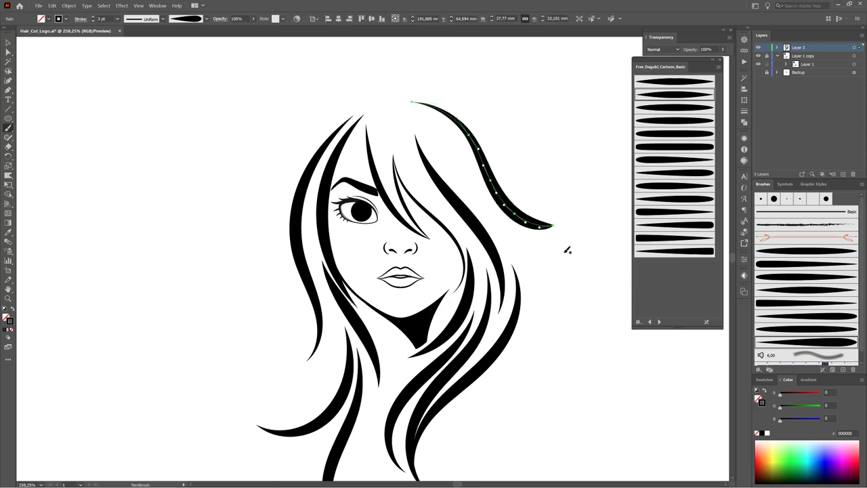
pyautogui.scroll(5, 372, 248)
pyautogui.press('a')
pyautogui.moveTo(383, 220); pyautogui.dragTo(527, 359)
# - Transform the nose and lips, then subtract a small circle from the pupil's lower right with Minus Front
pyautogui.press('e')
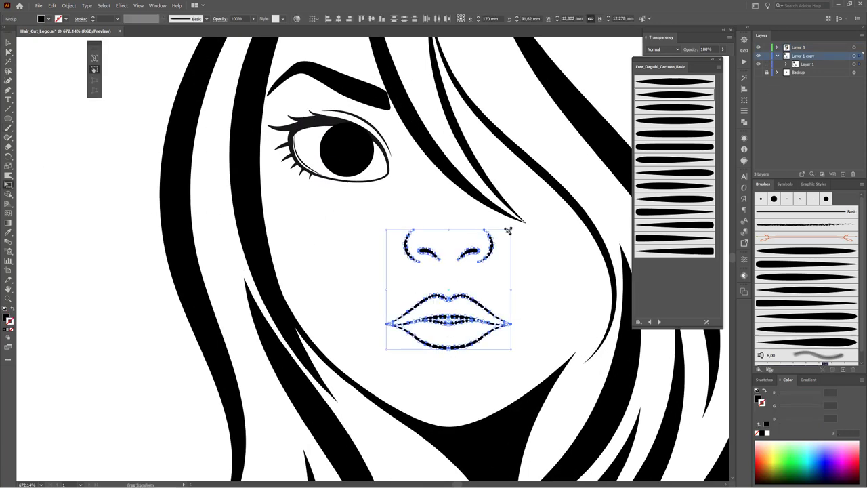
pyautogui.moveTo(391, 229); pyautogui.dragTo(527, 274)
pyautogui.hotkey('ctrl', 'shift', 'a')
pyautogui.press('l')
pyautogui.scroll(3, 342, 168)
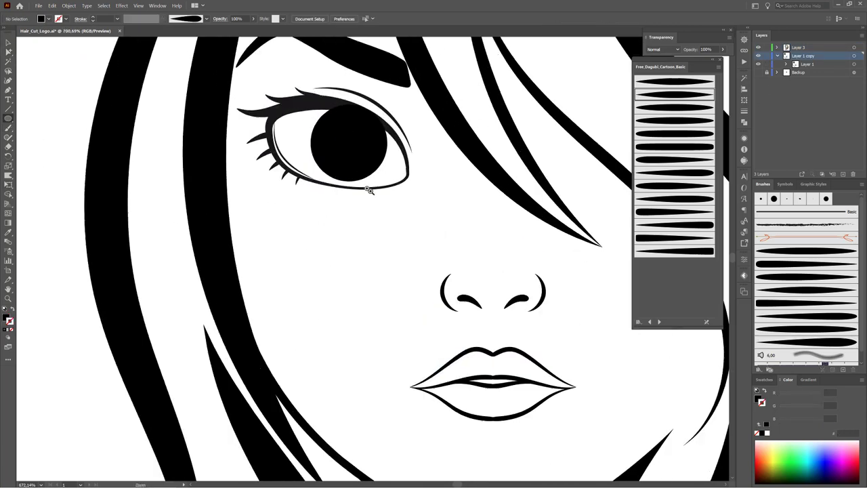
pyautogui.moveTo(377, 151); pyautogui.dragTo(407, 183)
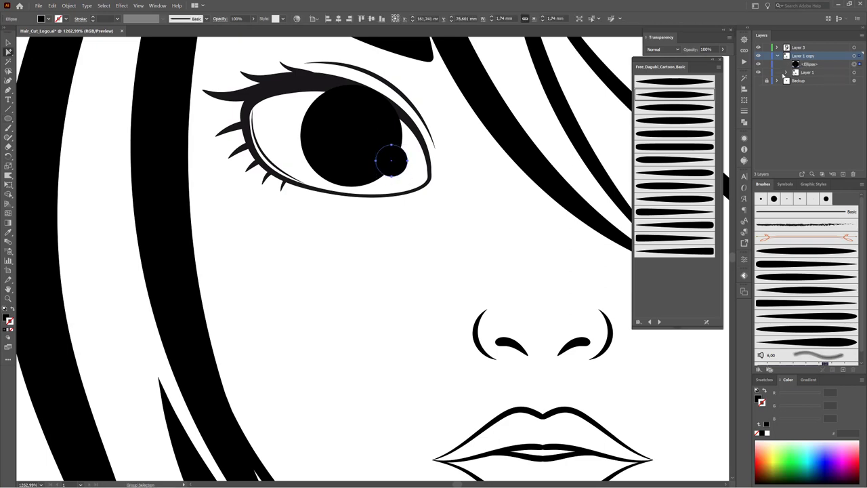
pyautogui.press('ctrl')
pyautogui.hotkey('ctrl', 'shift', 'F9')
pyautogui.click(667, 96)
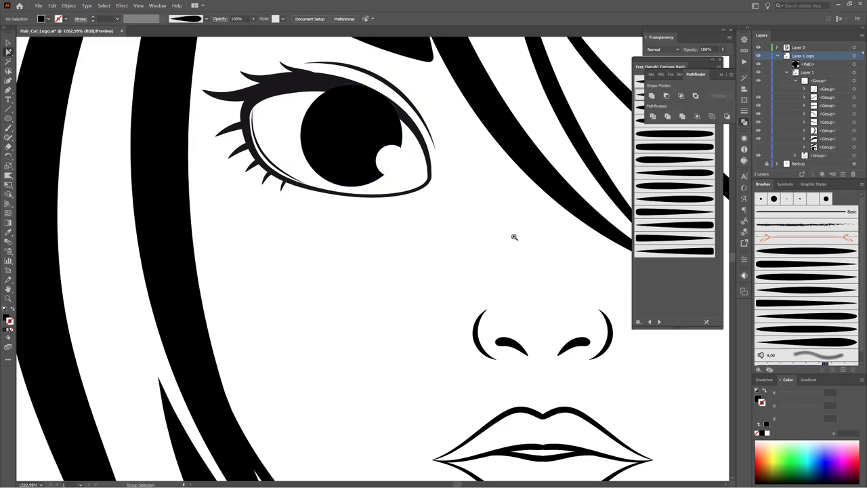
# - Fit the drawing in view, relock Layer 1 copy, and make Layer 3 active
pyautogui.scroll(-2, 513, 236)
pyautogui.hotkey('ctrl', '0')
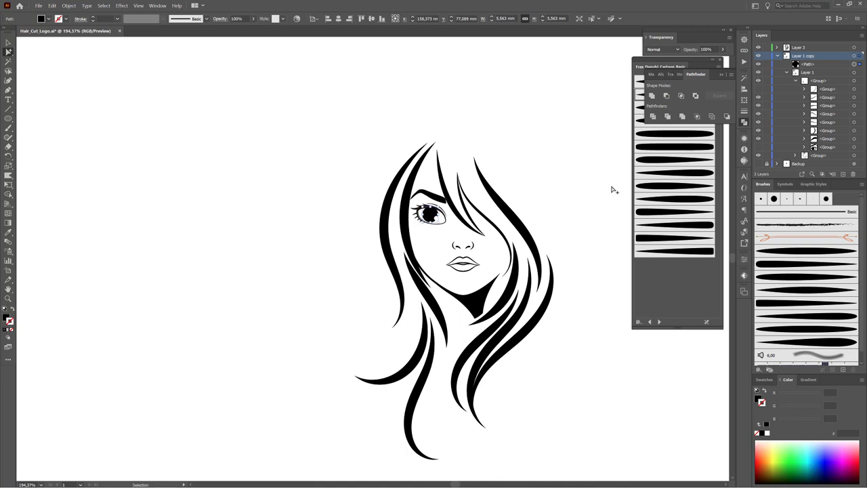
pyautogui.click(580, 161)
pyautogui.click(787, 72)
pyautogui.click(778, 56)
pyautogui.click(799, 48)
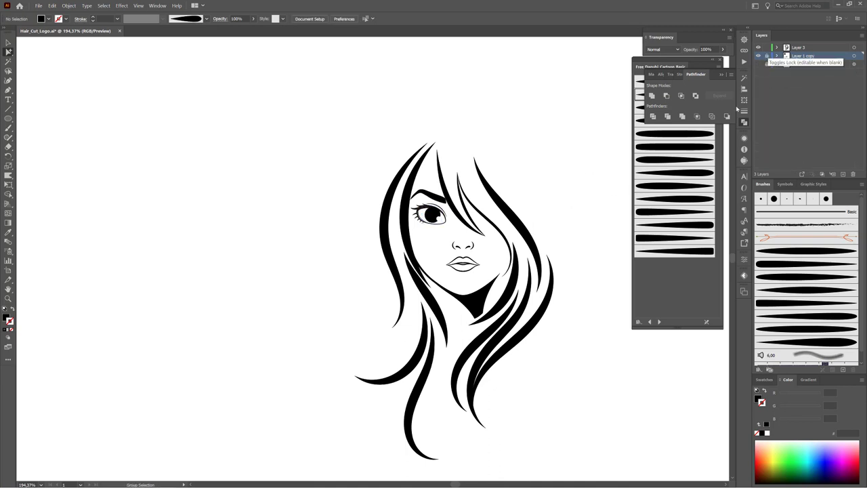
pyautogui.press('b')
pyautogui.hotkey('ctrl', '-')
# - Paint strands over the top of the head and down the left side, and set one strand to 4 pt
pyautogui.moveTo(369, 124); pyautogui.dragTo(434, 183)
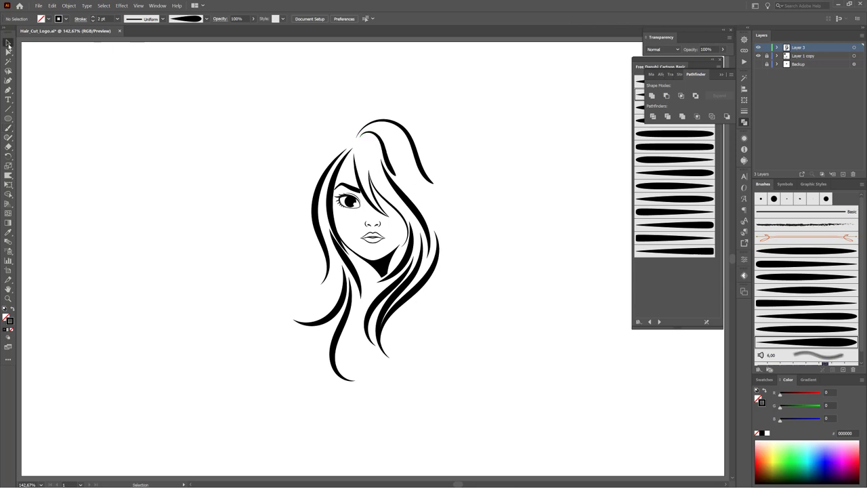
pyautogui.moveTo(351, 146); pyautogui.dragTo(308, 277)
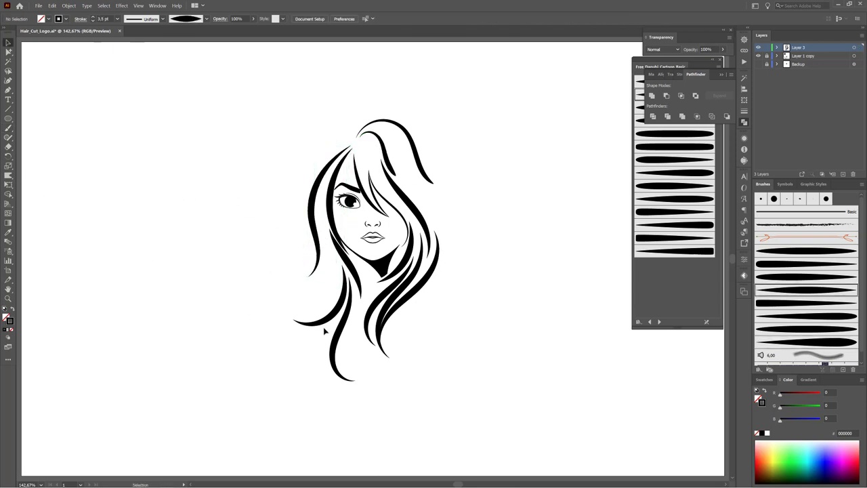
pyautogui.click(420, 292)
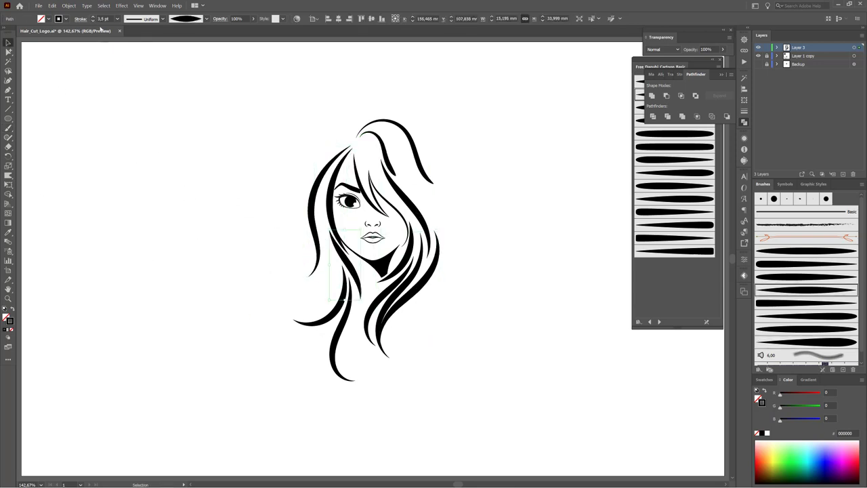
pyautogui.click(296, 361)
pyautogui.click(283, 312)
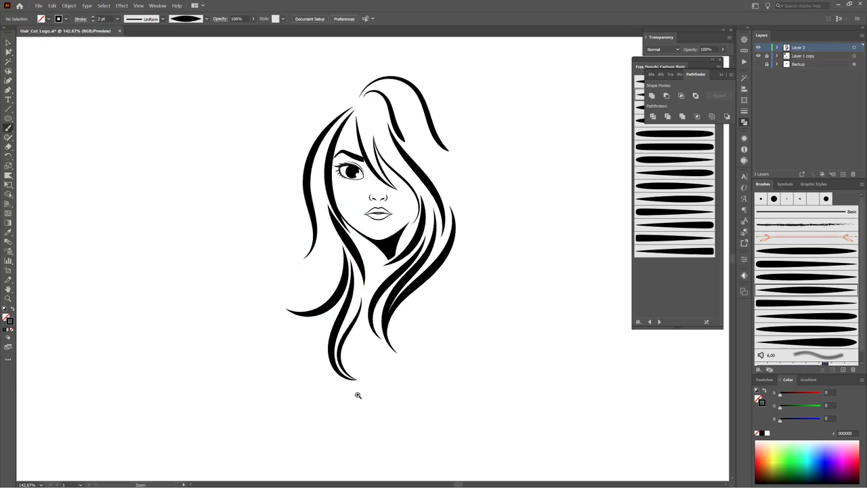
pyautogui.scroll(5, 357, 395)
# - Paint a new strand among the lower hair
pyautogui.press('a')
pyautogui.click(260, 21)
pyautogui.scroll(-3, 412, 333)
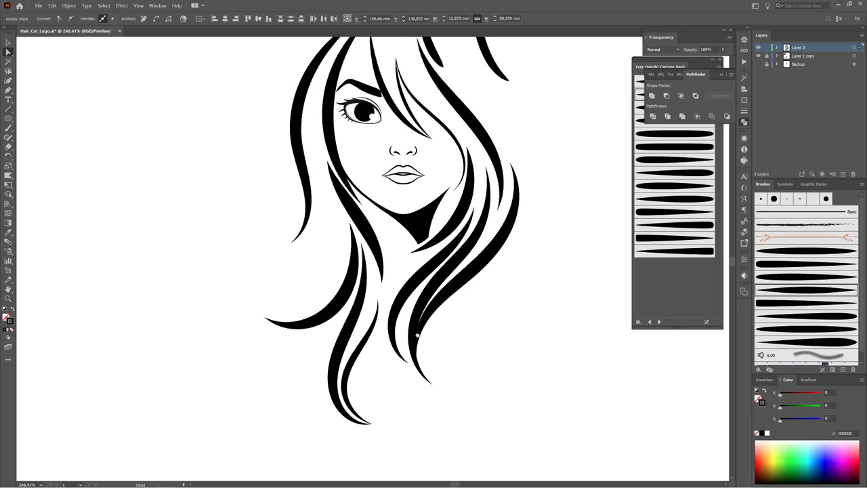
pyautogui.press('b')
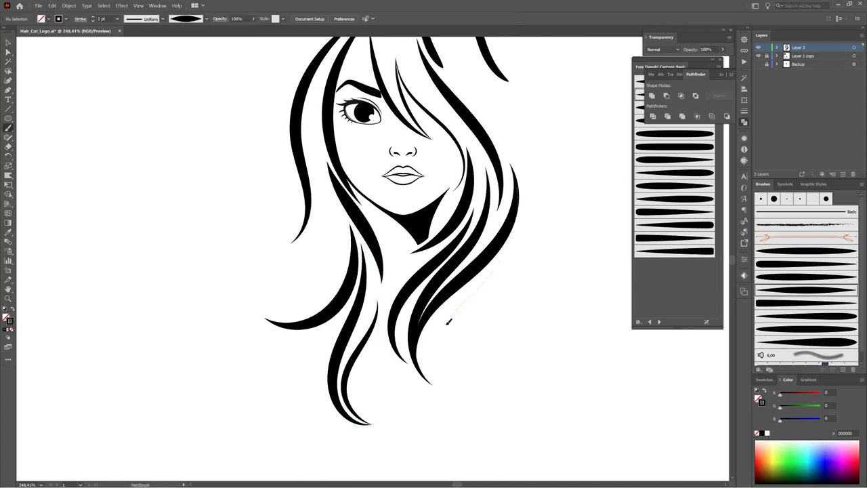
pyautogui.moveTo(448, 322); pyautogui.dragTo(443, 378)
pyautogui.scroll(1, 413, 304)
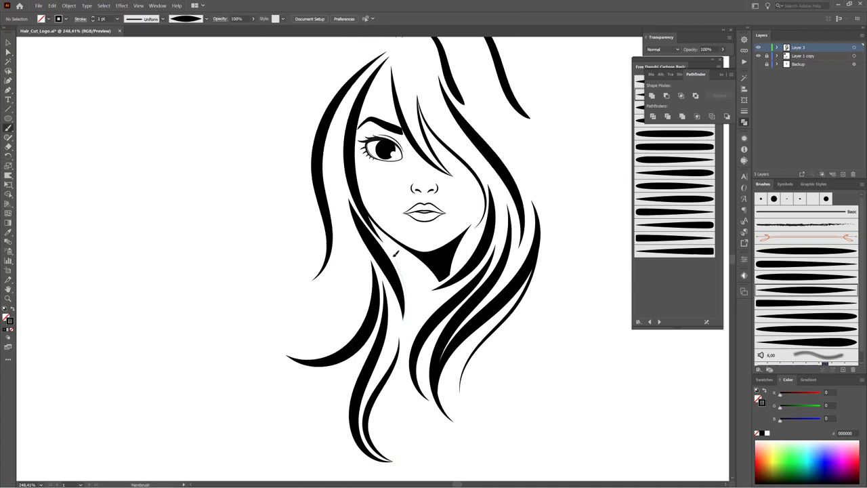
pyautogui.scroll(4, 395, 253)
# - Paint strands down the right side, from the crown and beside the fringe, then close Pathfinder
pyautogui.press('a')
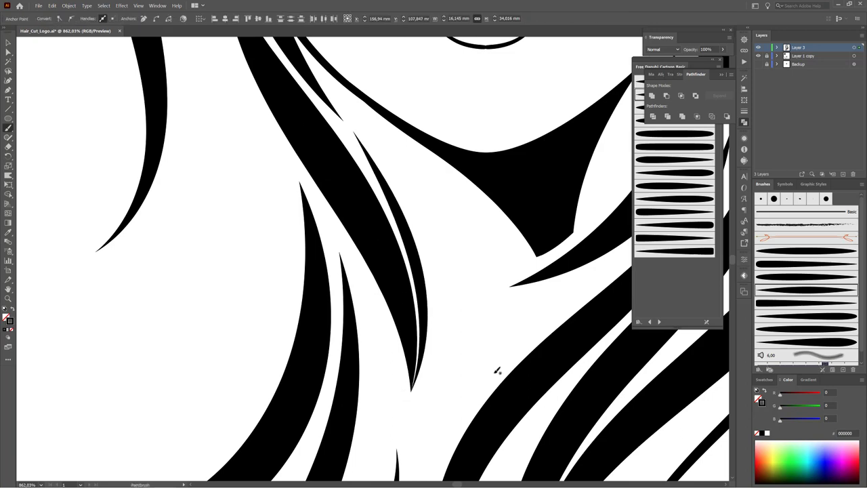
pyautogui.scroll(-4, 498, 371)
pyautogui.scroll(-1, 575, 318)
pyautogui.moveTo(379, 192); pyautogui.dragTo(430, 235)
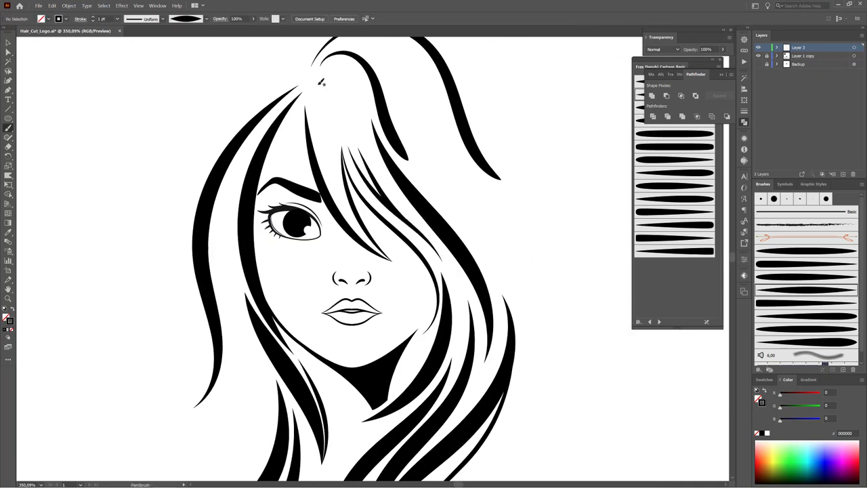
pyautogui.moveTo(366, 135); pyautogui.dragTo(378, 173)
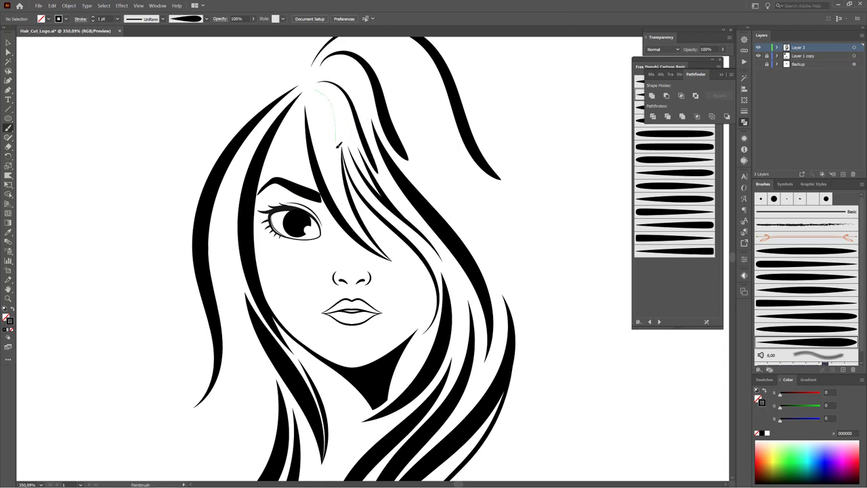
pyautogui.moveTo(339, 144); pyautogui.dragTo(342, 177)
pyautogui.click(563, 257)
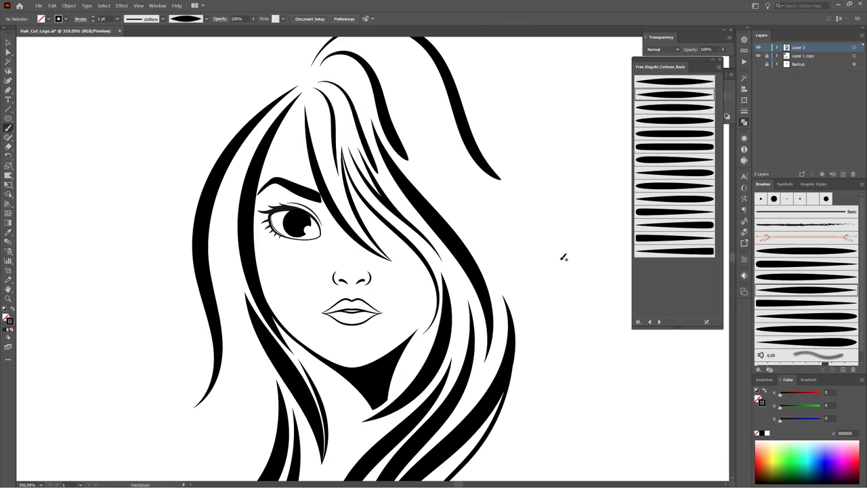
# - Paint Art Brush 1 strands down the right edge of the hair, deselecting between strokes
pyautogui.moveTo(464, 324); pyautogui.dragTo(465, 324)
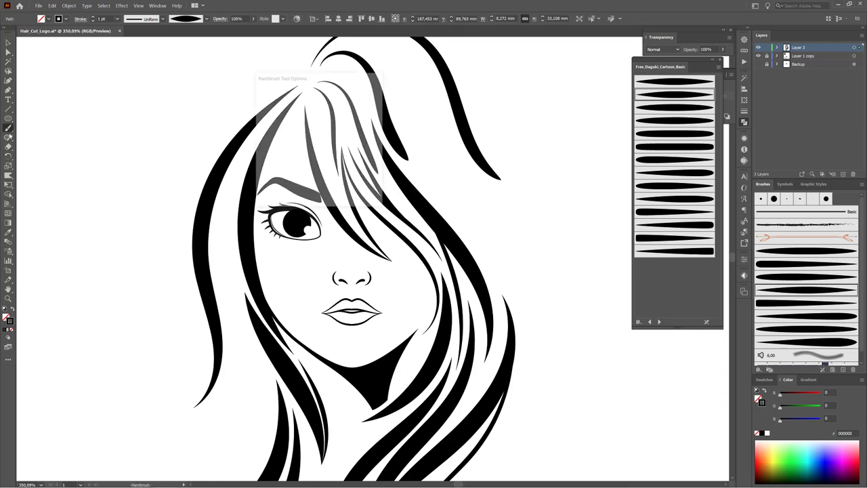
pyautogui.press('Return')
pyautogui.press('Escape')
pyautogui.hotkey('ctrl', 'shift', 'a')
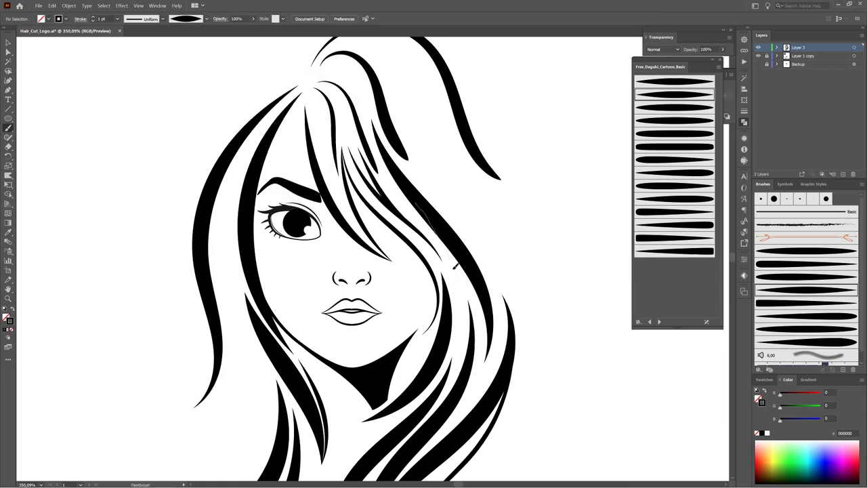
pyautogui.moveTo(455, 266); pyautogui.dragTo(467, 343)
# - Paint long curving strands along the right and upper-right hair
pyautogui.moveTo(562, 302); pyautogui.dragTo(569, 200)
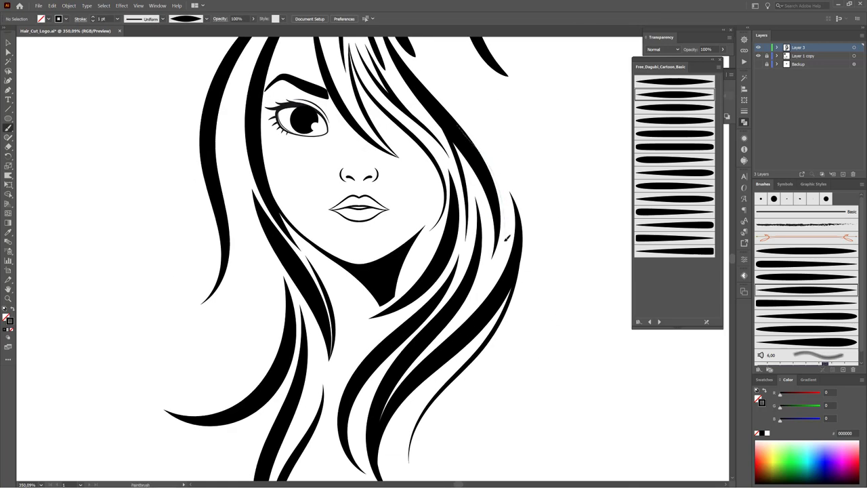
pyautogui.scroll(-10, 507, 237)
pyautogui.scroll(8, 493, 187)
pyautogui.scroll(2, 485, 233)
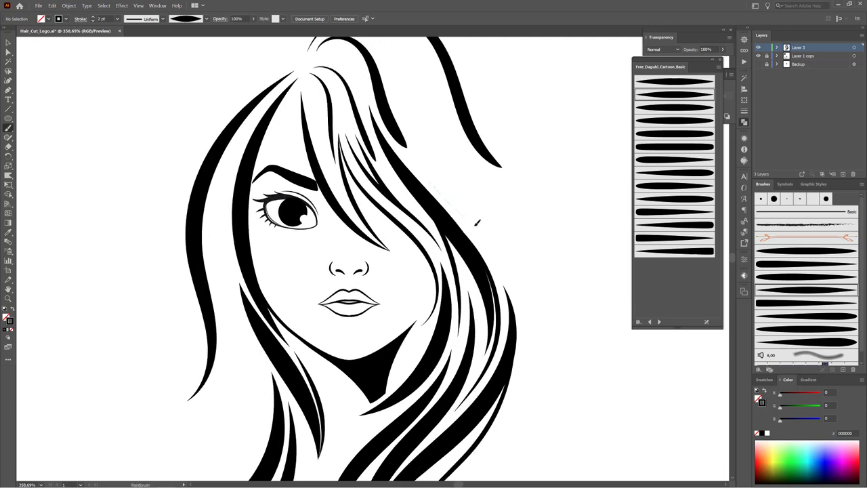
pyautogui.moveTo(477, 223); pyautogui.dragTo(536, 354)
pyautogui.moveTo(449, 190); pyautogui.dragTo(540, 310)
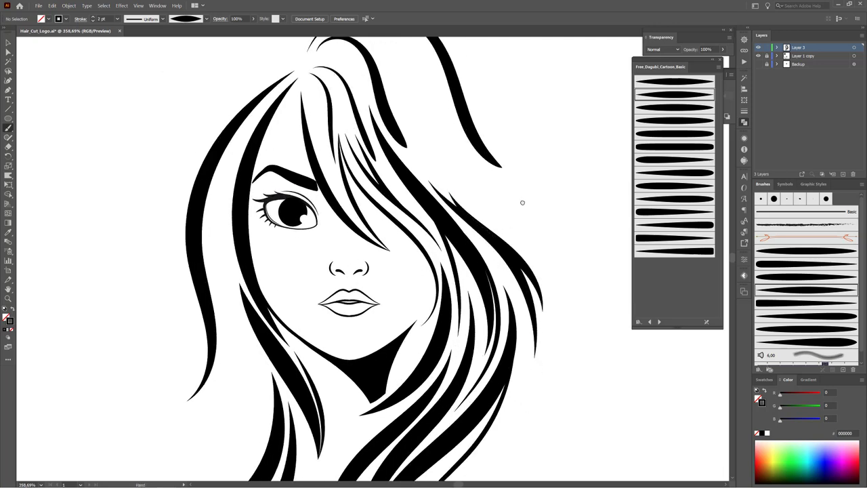
pyautogui.moveTo(522, 203); pyautogui.dragTo(500, 282)
pyautogui.moveTo(458, 189)
pyautogui.mouseDown()
pyautogui.moveTo(523, 278)
pyautogui.moveTo(428, 203)
pyautogui.moveTo(521, 279)
pyautogui.mouseUp()
# - Lengthen the upper-right strand by pulling its top anchor up and making it smooth
pyautogui.click(7, 51)
pyautogui.moveTo(426, 185); pyautogui.dragTo(526, 286)
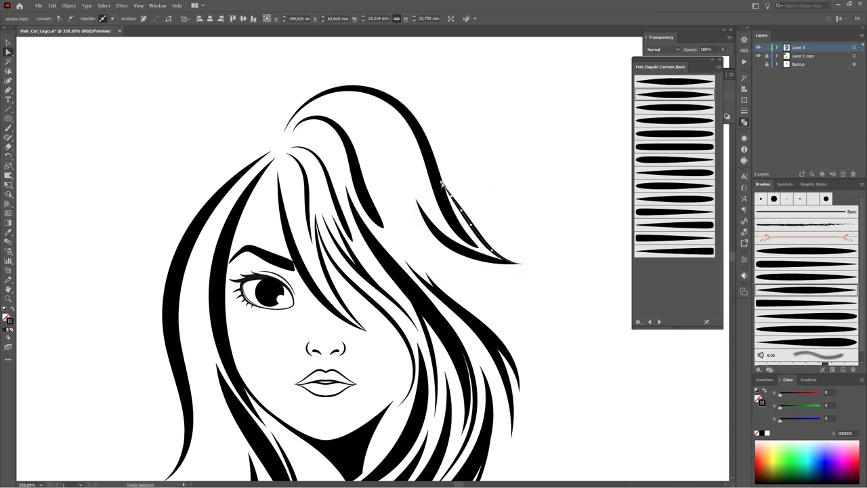
pyautogui.moveTo(441, 181); pyautogui.dragTo(432, 155)
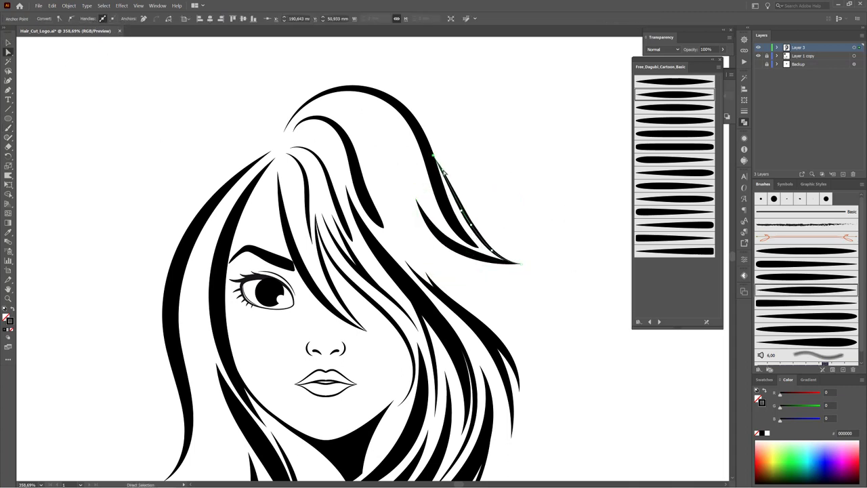
pyautogui.click(145, 20)
pyautogui.scroll(-1, 577, 194)
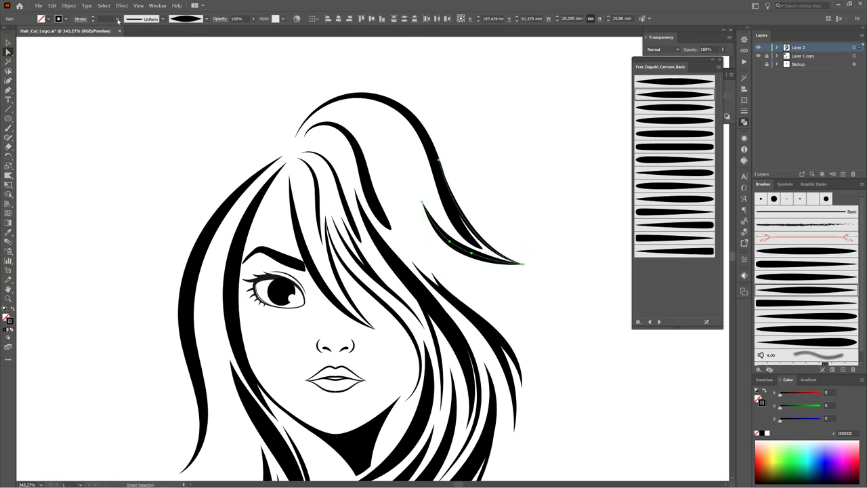
pyautogui.click(558, 196)
# - Paint strands along the top and lower-right hair with the last tapered brush
pyautogui.press('b')
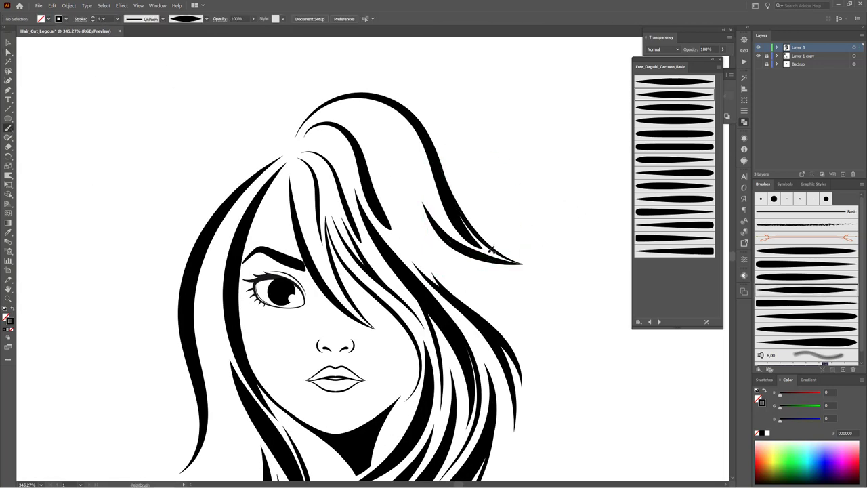
pyautogui.press('.')
pyautogui.moveTo(426, 178); pyautogui.dragTo(441, 215)
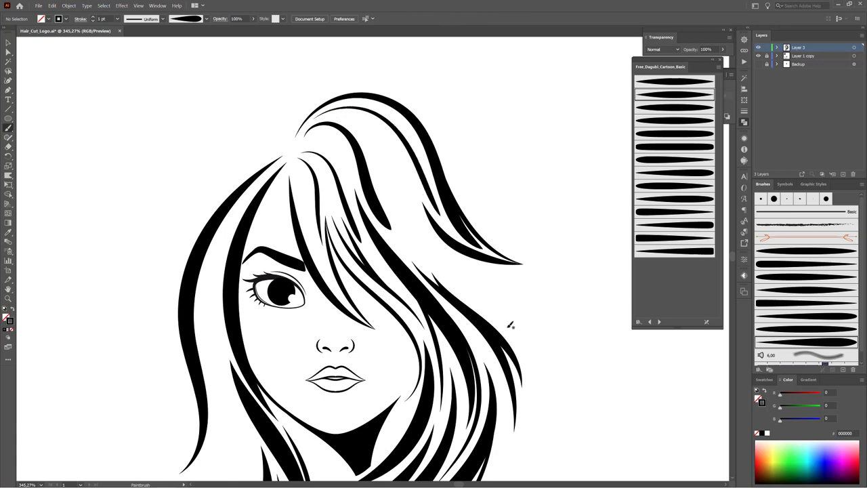
pyautogui.moveTo(469, 271); pyautogui.dragTo(521, 338)
pyautogui.moveTo(517, 293); pyautogui.dragTo(518, 294)
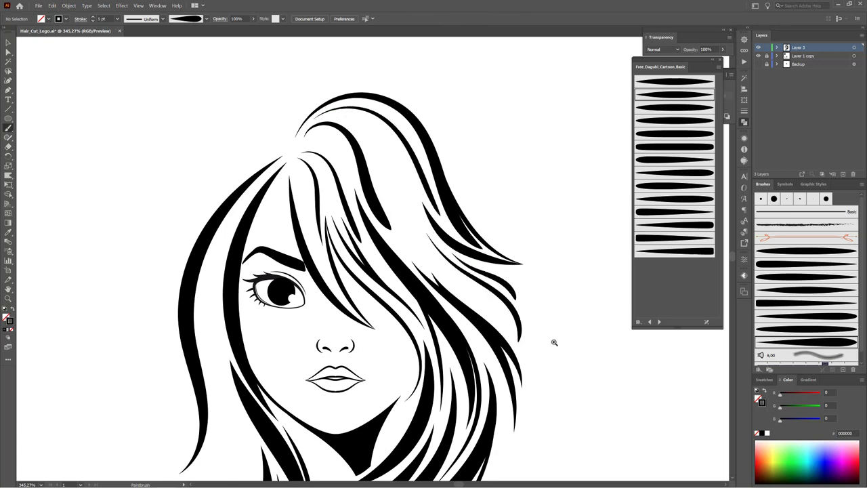
pyautogui.moveTo(552, 343)
pyautogui.mouseDown()
pyautogui.moveTo(519, 277)
pyautogui.moveTo(534, 314)
pyautogui.mouseUp()
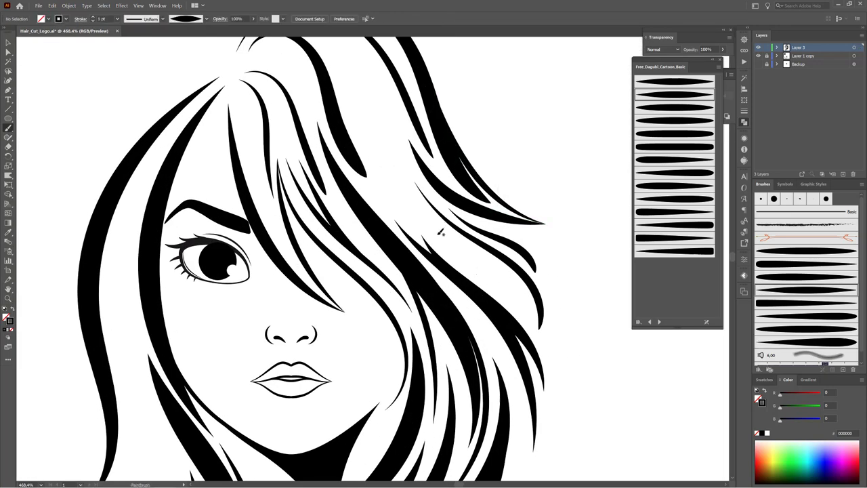
pyautogui.moveTo(441, 232); pyautogui.dragTo(540, 339)
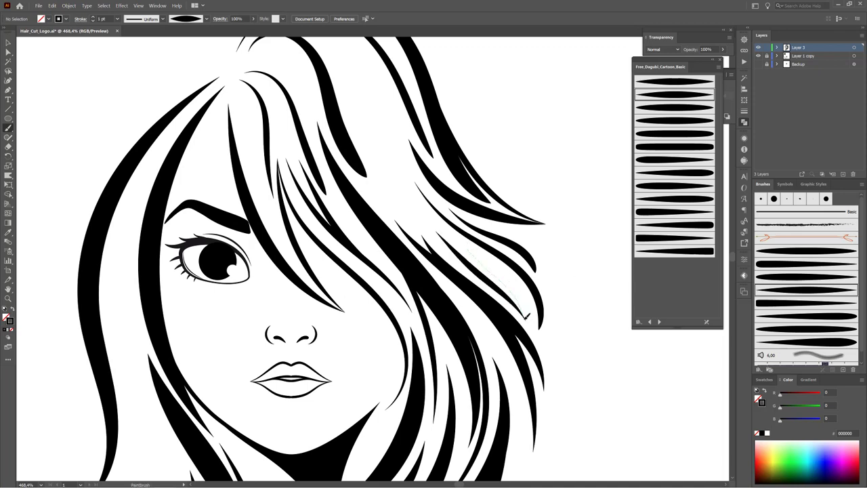
pyautogui.click(745, 110)
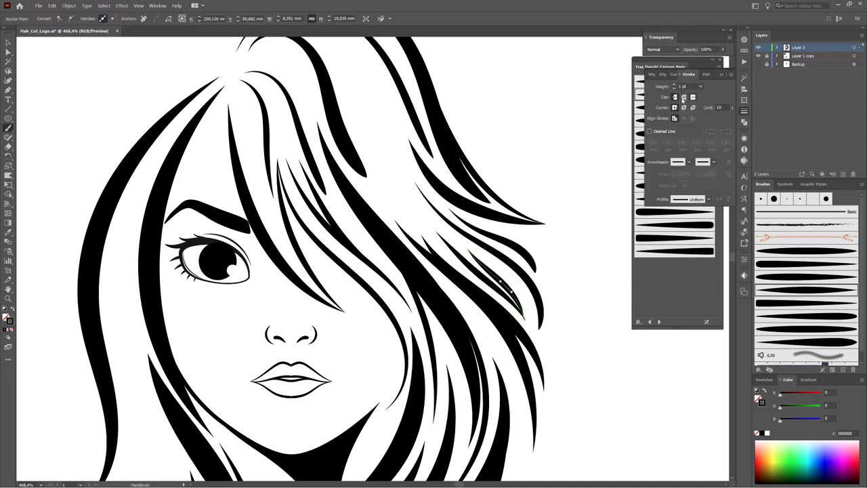
pyautogui.keyDown('ctrl'); pyautogui.click(523, 325); pyautogui.keyUp('ctrl')
# - Paint thin 1 pt strands into the crown and upper-right hair
pyautogui.moveTo(523, 325)
pyautogui.mouseDown()
pyautogui.moveTo(556, 251)
pyautogui.moveTo(506, 182)
pyautogui.mouseUp()
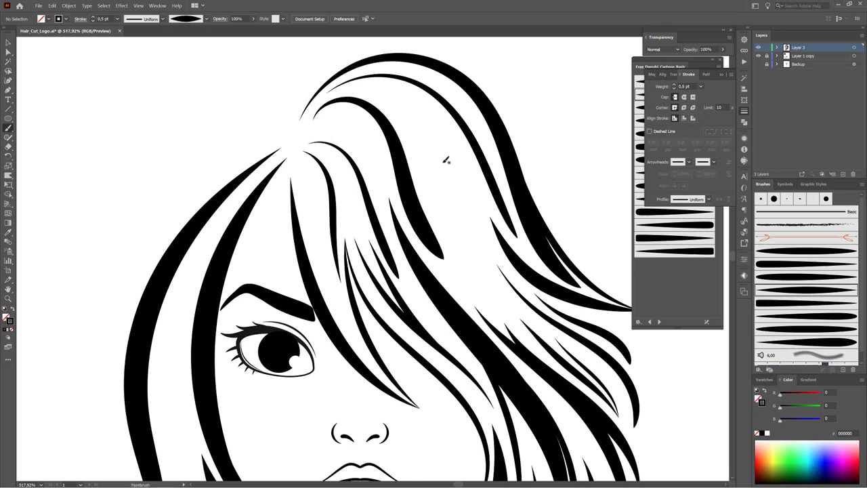
pyautogui.press(']')
pyautogui.moveTo(465, 262); pyautogui.dragTo(466, 263)
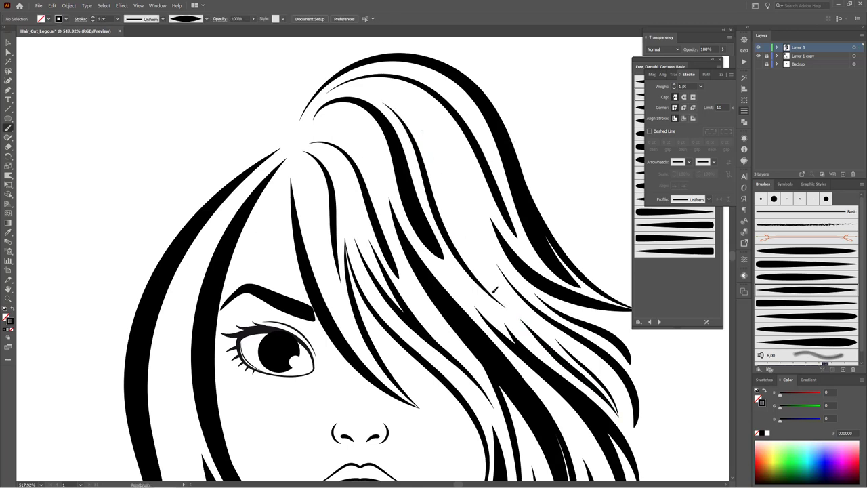
pyautogui.moveTo(426, 121); pyautogui.dragTo(505, 303)
pyautogui.moveTo(455, 210); pyautogui.dragTo(499, 306)
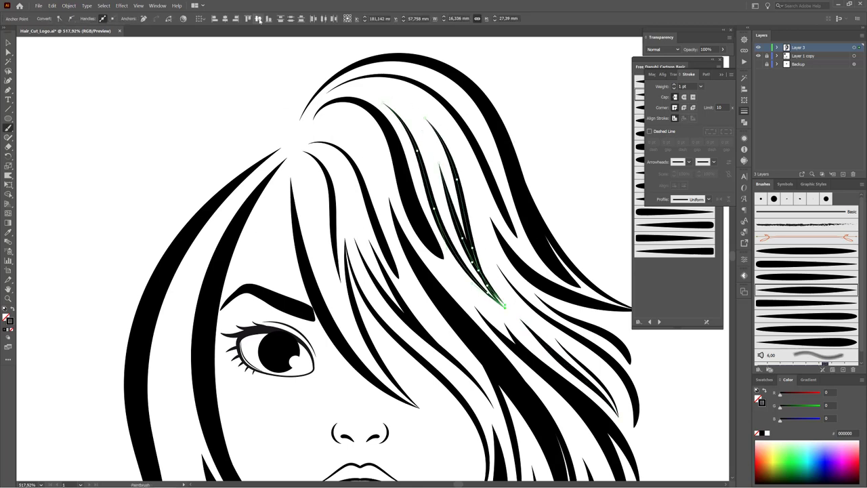
pyautogui.scroll(-5, 499, 290)
pyautogui.moveTo(540, 442); pyautogui.dragTo(544, 381)
pyautogui.scroll(1, 536, 318)
# - Paint a long 4 pt strand down the right side and rotate it to follow the hair flow
pyautogui.press(']')
pyautogui.press(']')
pyautogui.press(']')
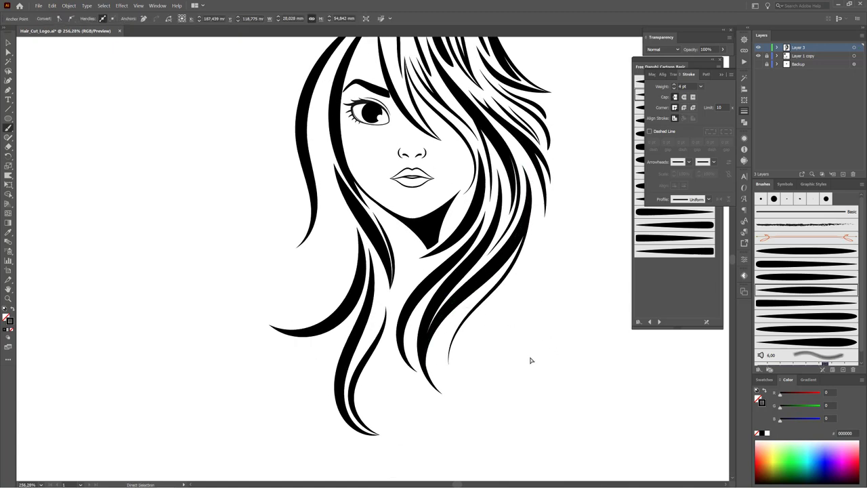
pyautogui.moveTo(581, 195); pyautogui.dragTo(580, 196)
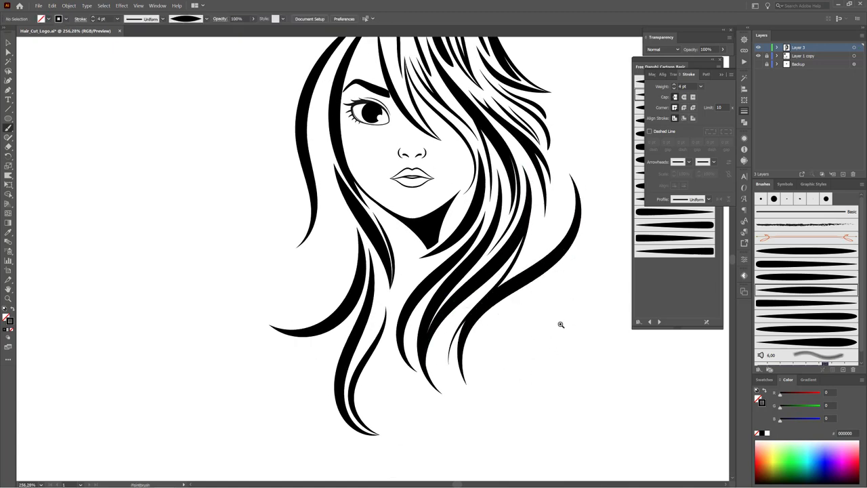
pyautogui.scroll(-1, 559, 305)
pyautogui.press('v')
pyautogui.moveTo(594, 370); pyautogui.dragTo(549, 351)
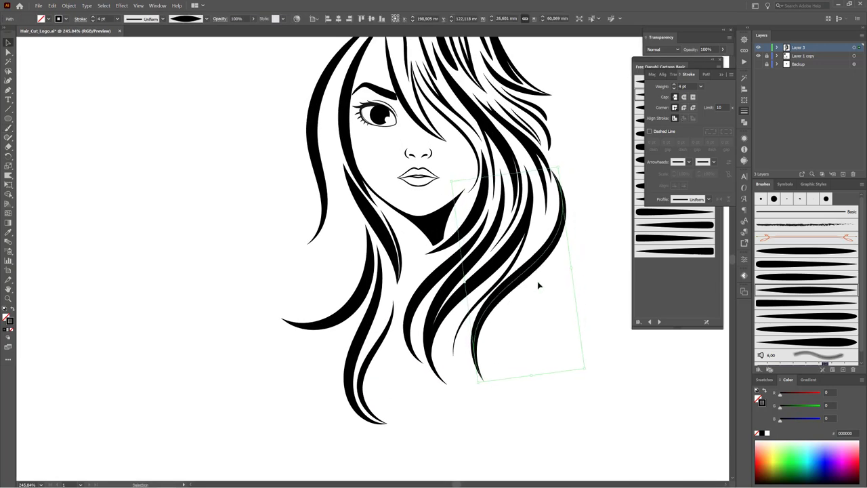
pyautogui.click(630, 400)
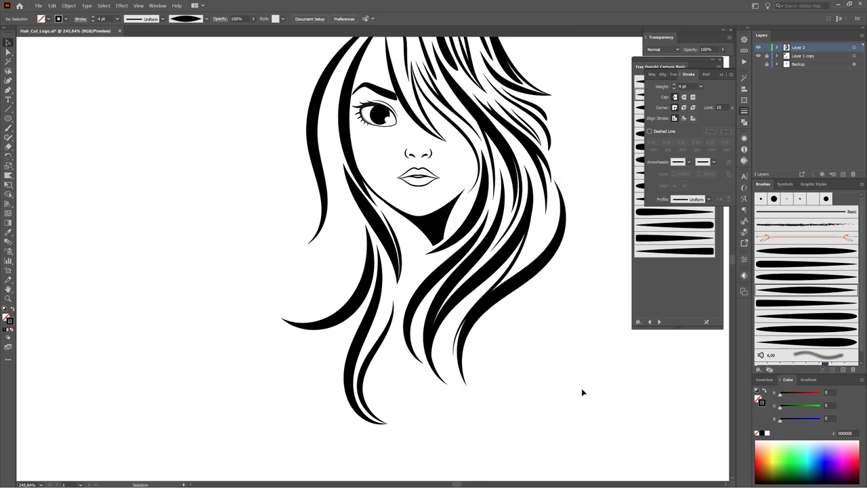
pyautogui.press('[')
pyautogui.press('[')
pyautogui.press('[')
# - Paint a curl at the lower-right hair tip and extra strands through the lower hair
pyautogui.moveTo(539, 357); pyautogui.dragTo(522, 351)
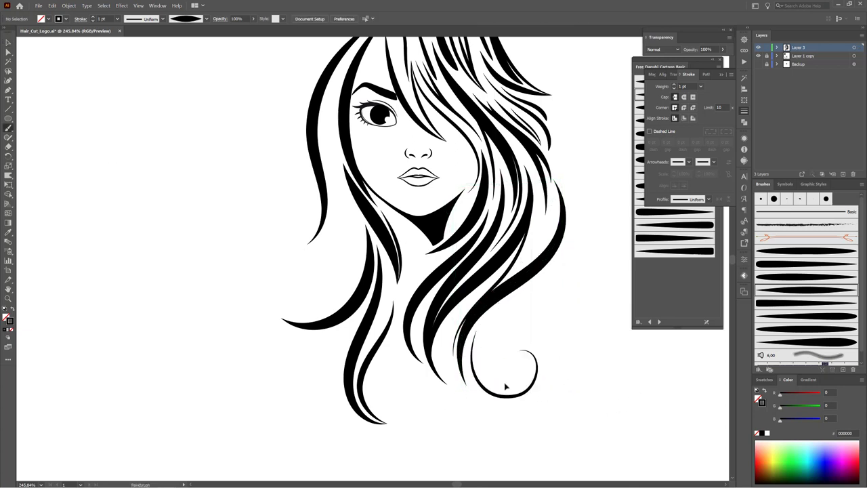
pyautogui.keyDown('ctrl'); pyautogui.click(471, 345); pyautogui.keyUp('ctrl')
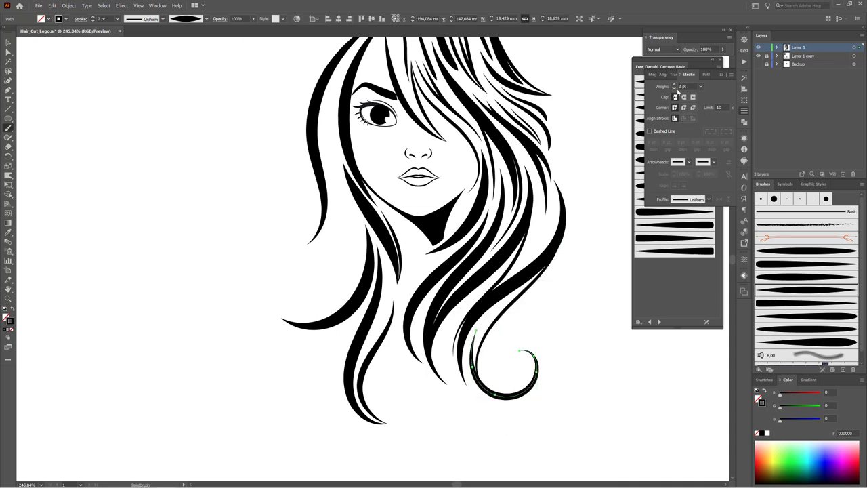
pyautogui.keyDown('ctrl'); pyautogui.click(602, 325); pyautogui.keyUp('ctrl')
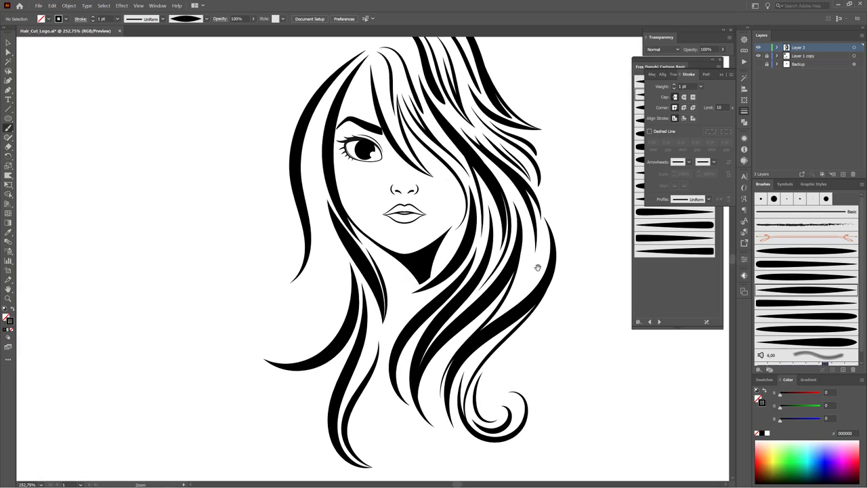
pyautogui.moveTo(509, 357); pyautogui.dragTo(483, 154)
pyautogui.moveTo(495, 280)
pyautogui.mouseDown()
pyautogui.moveTo(484, 312)
pyautogui.moveTo(465, 238)
pyautogui.mouseUp()
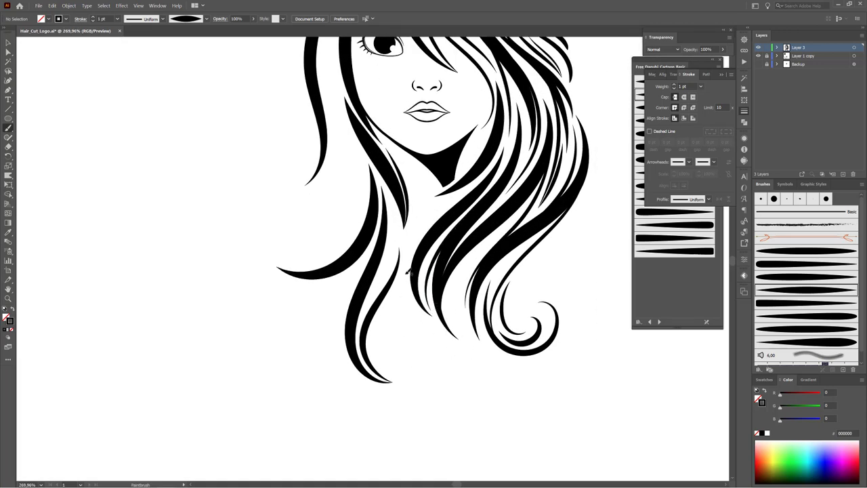
pyautogui.moveTo(383, 357); pyautogui.dragTo(403, 367)
pyautogui.moveTo(358, 387); pyautogui.dragTo(422, 373)
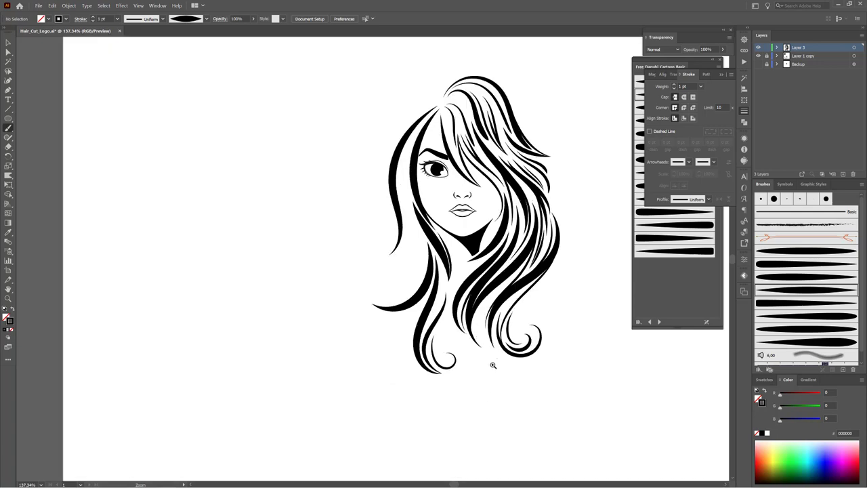
pyautogui.moveTo(422, 297); pyautogui.dragTo(408, 243)
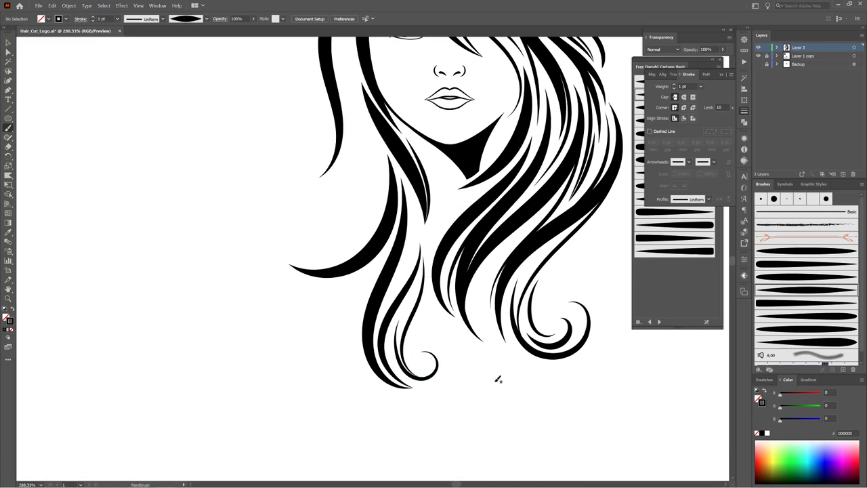
pyautogui.moveTo(464, 347); pyautogui.dragTo(469, 352)
# - Paint a curl and curving strands at the left-side hair tips
pyautogui.moveTo(384, 274); pyautogui.dragTo(482, 332)
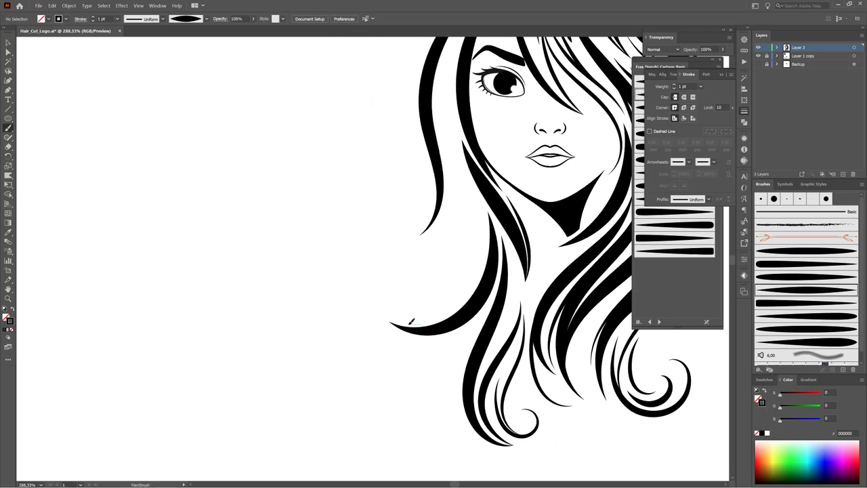
pyautogui.moveTo(416, 272); pyautogui.dragTo(414, 270)
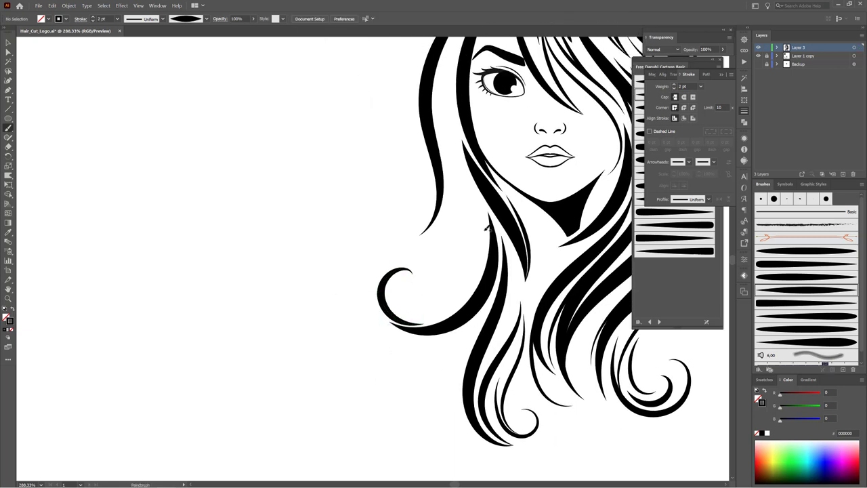
pyautogui.moveTo(466, 296); pyautogui.dragTo(405, 298)
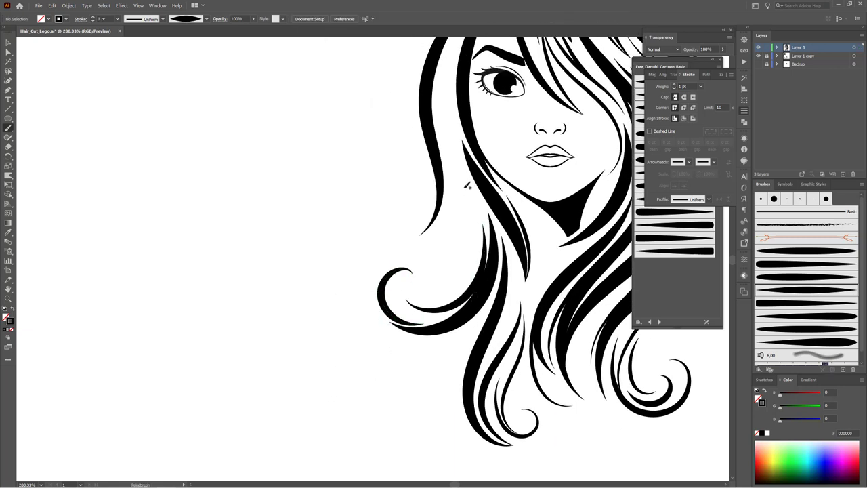
pyautogui.moveTo(458, 296); pyautogui.dragTo(460, 297)
pyautogui.hscroll(3, 419, 170)
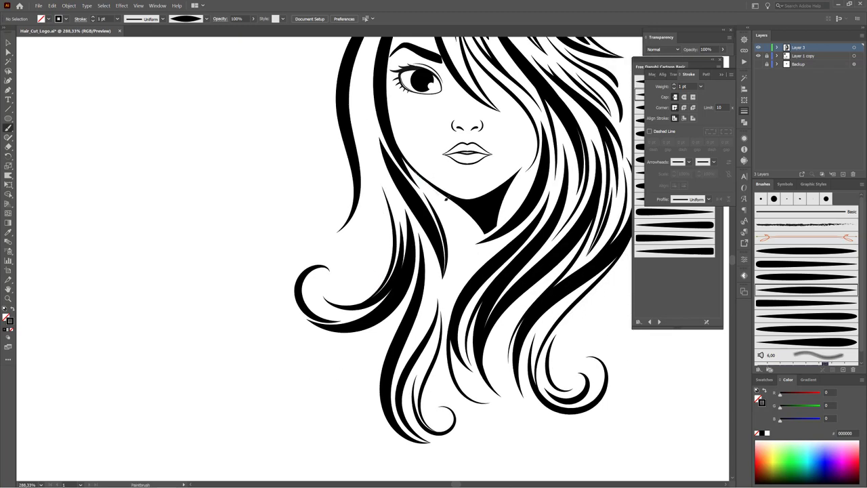
pyautogui.scroll(2, 467, 320)
pyautogui.scroll(2, 473, 306)
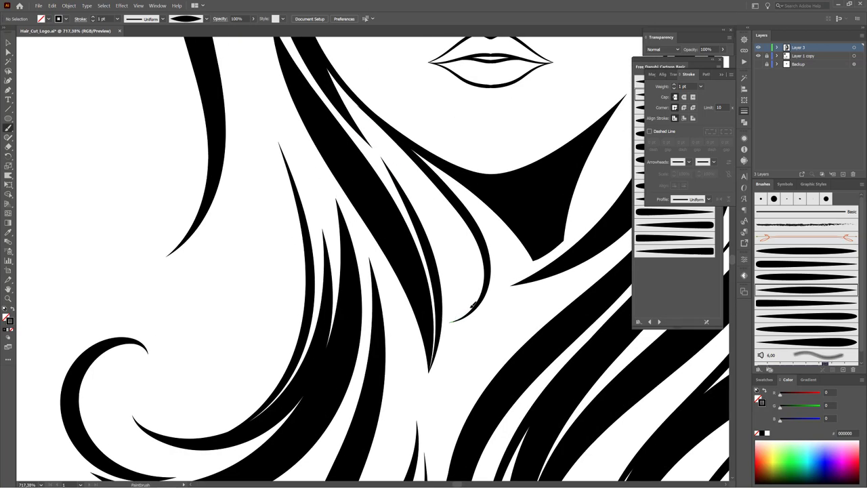
# - Paint a thin strand below the chin and inspect its path with Direct Selection
pyautogui.moveTo(407, 182); pyautogui.dragTo(401, 178)
pyautogui.press('a')
pyautogui.scroll(5, 391, 174)
pyautogui.click(396, 181)
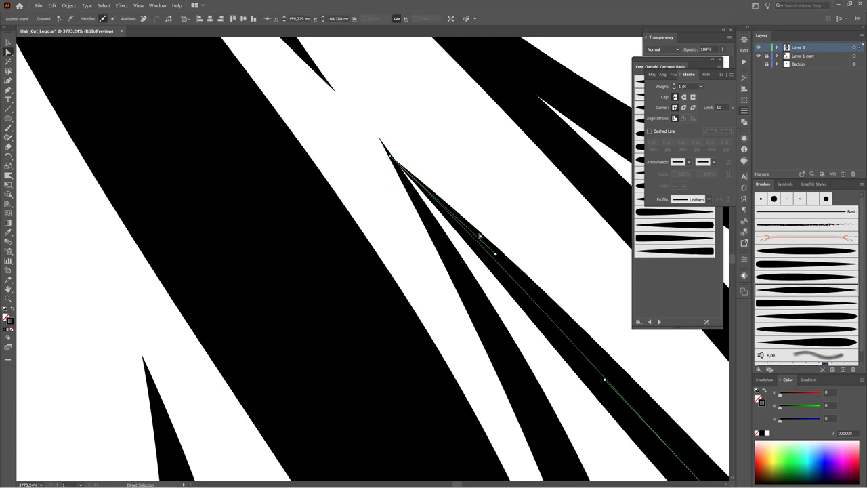
pyautogui.scroll(-5, 479, 235)
pyautogui.scroll(5, 562, 355)
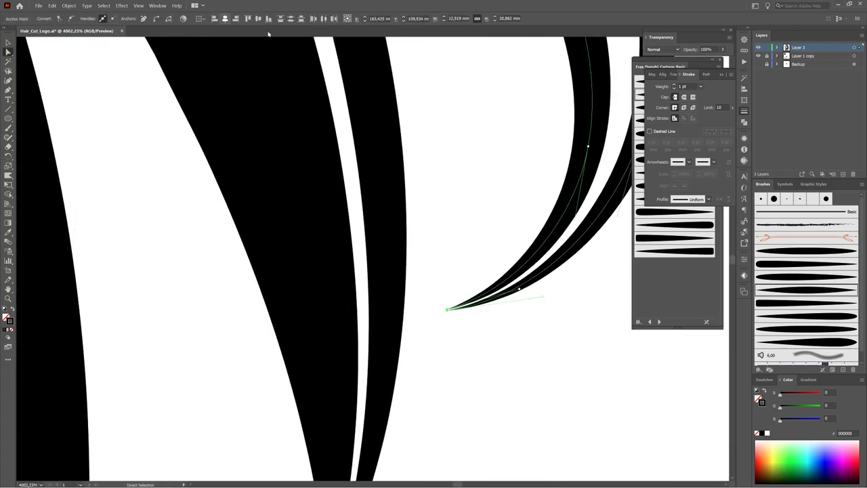
pyautogui.hotkey('ctrl', '0')
# - Narrow and shorten the lower-right hair strand with Free Transform
pyautogui.moveTo(458, 339); pyautogui.dragTo(459, 339)
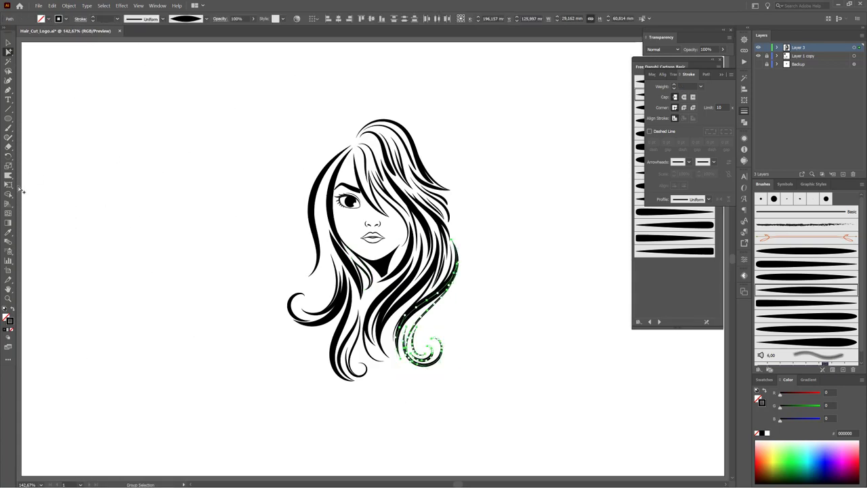
pyautogui.press('e')
pyautogui.moveTo(449, 300); pyautogui.dragTo(444, 305)
pyautogui.scroll(5, 428, 312)
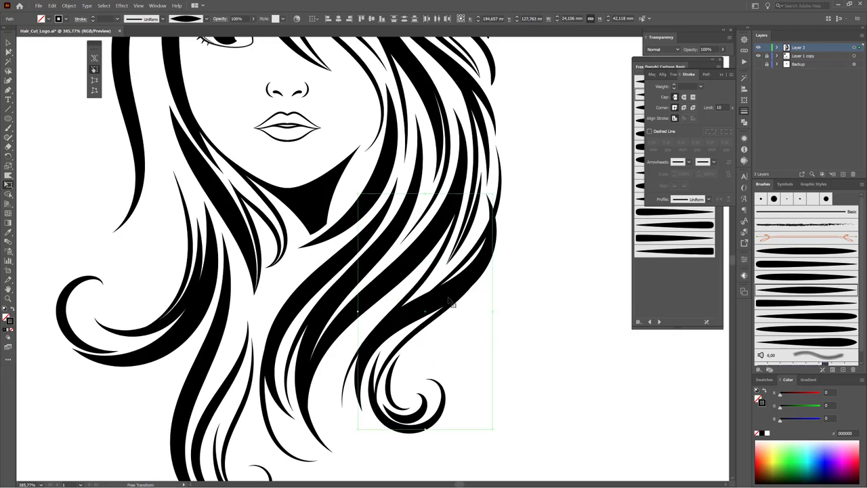
# - Check a neighbouring strand with Free Transform, then select the strand below the chin
pyautogui.press('a')
pyautogui.click(483, 212)
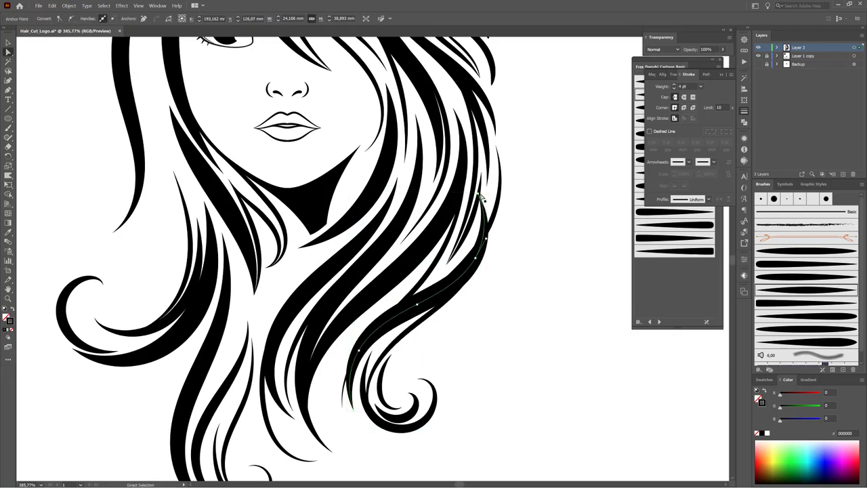
pyautogui.click(493, 242)
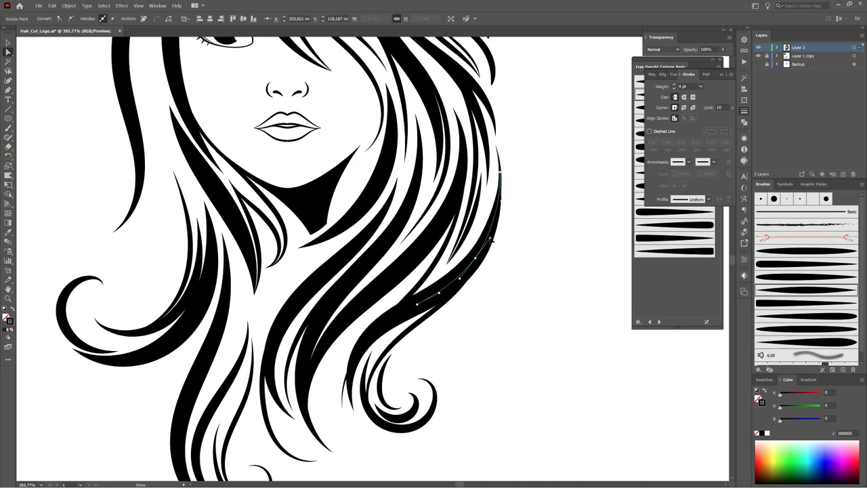
pyautogui.press('e')
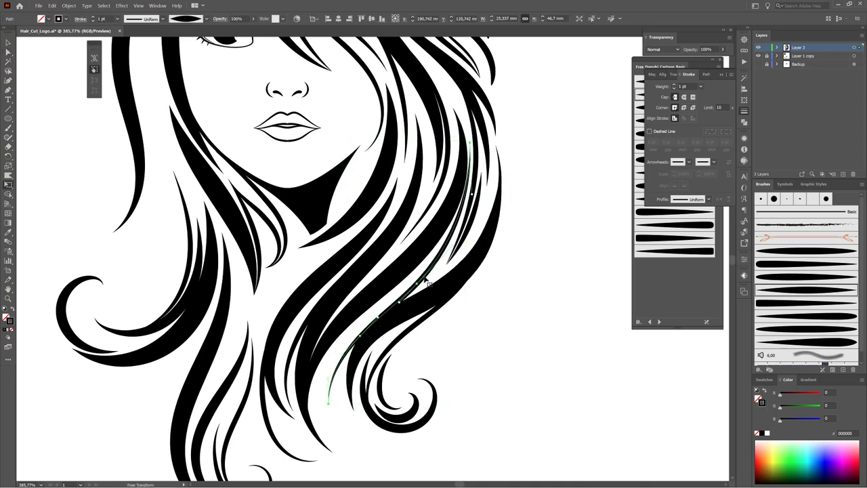
pyautogui.press('a')
pyautogui.click(519, 352)
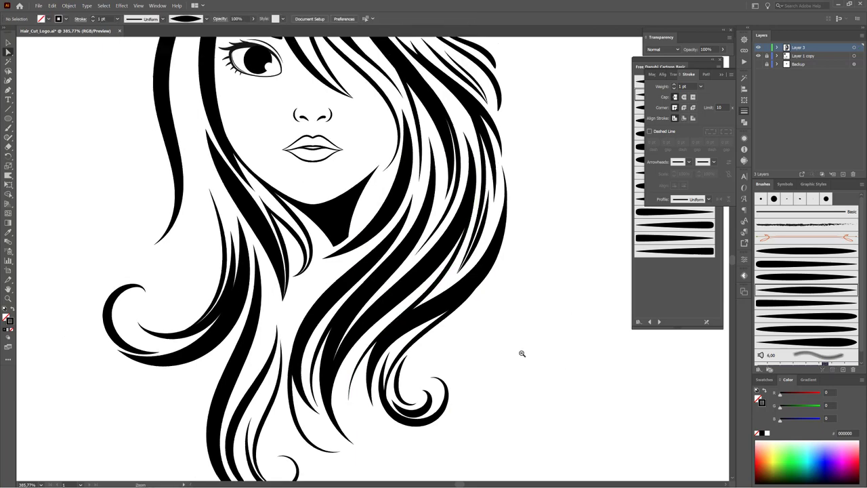
pyautogui.keyDown('alt'); pyautogui.scroll(-3, 519, 352); pyautogui.keyUp('alt')
pyautogui.keyDown('alt'); pyautogui.click(406, 322); pyautogui.keyUp('alt')
# - Stretch the strand below the chin downward and nudge it up-left with Free Transform, then deselect
pyautogui.keyDown('alt'); pyautogui.click(430, 333); pyautogui.keyUp('alt')
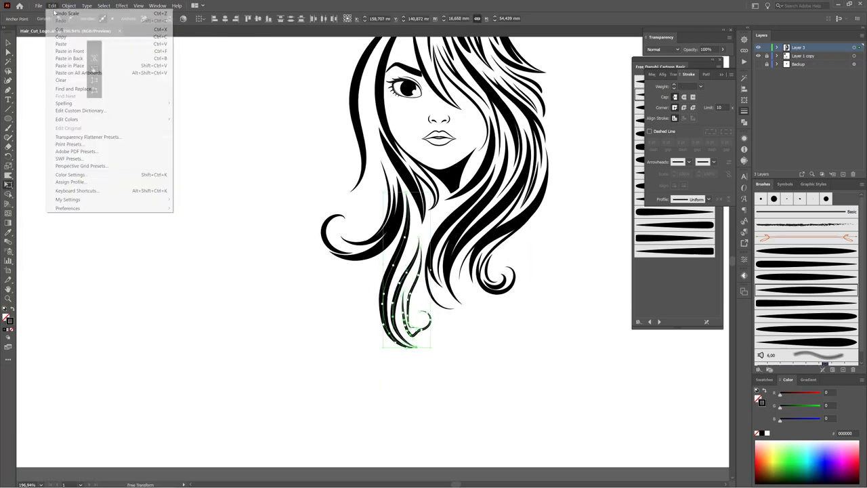
pyautogui.press('e')
pyautogui.moveTo(431, 337); pyautogui.dragTo(438, 350)
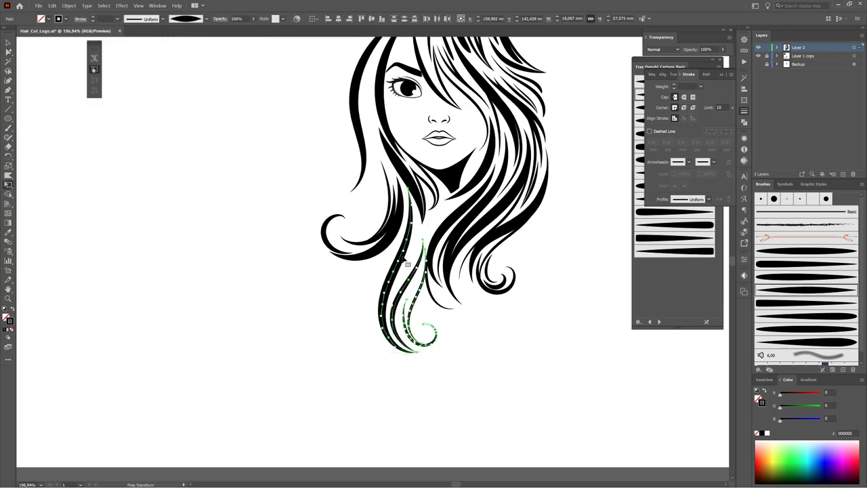
pyautogui.moveTo(407, 262); pyautogui.dragTo(404, 251)
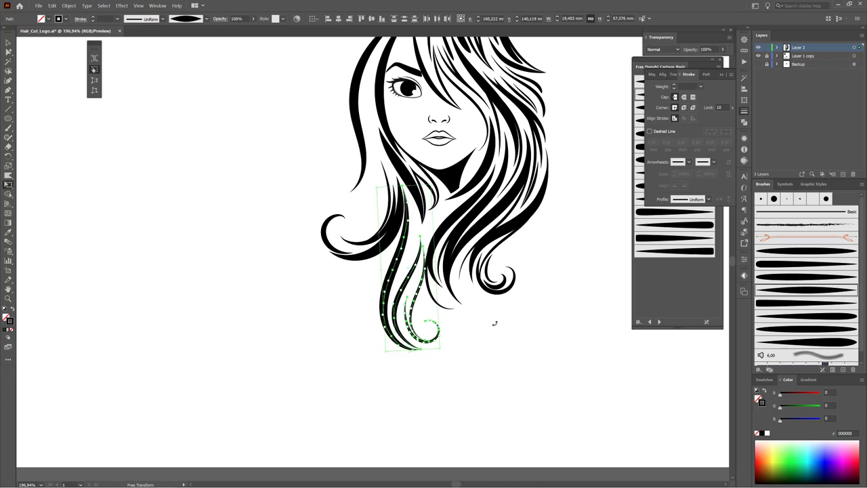
pyautogui.moveTo(440, 351); pyautogui.dragTo(449, 354)
pyautogui.keyDown('alt'); pyautogui.scroll(5, 410, 224); pyautogui.keyUp('alt')
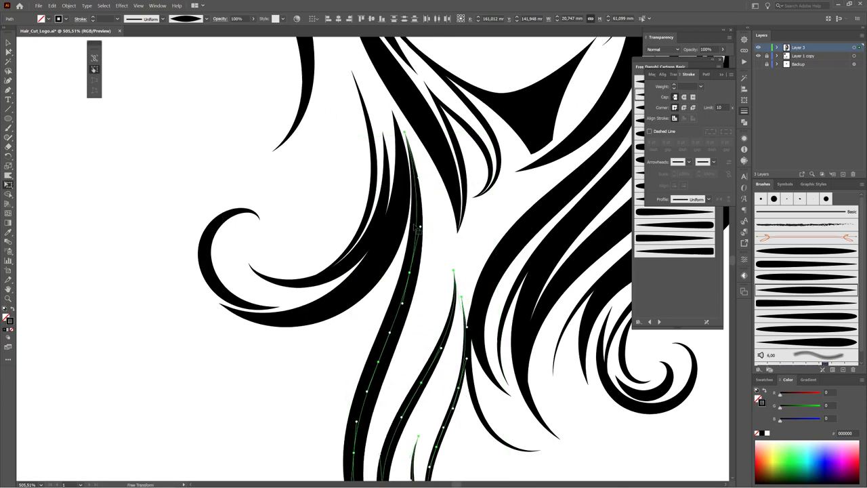
pyautogui.keyDown('alt'); pyautogui.scroll(-3, 417, 229); pyautogui.keyUp('alt')
pyautogui.keyDown('alt'); pyautogui.scroll(-2, 547, 364); pyautogui.keyUp('alt')
pyautogui.hotkey('ctrl', 'shift', 'a')
pyautogui.keyDown('alt'); pyautogui.scroll(2, 439, 247); pyautogui.keyUp('alt')
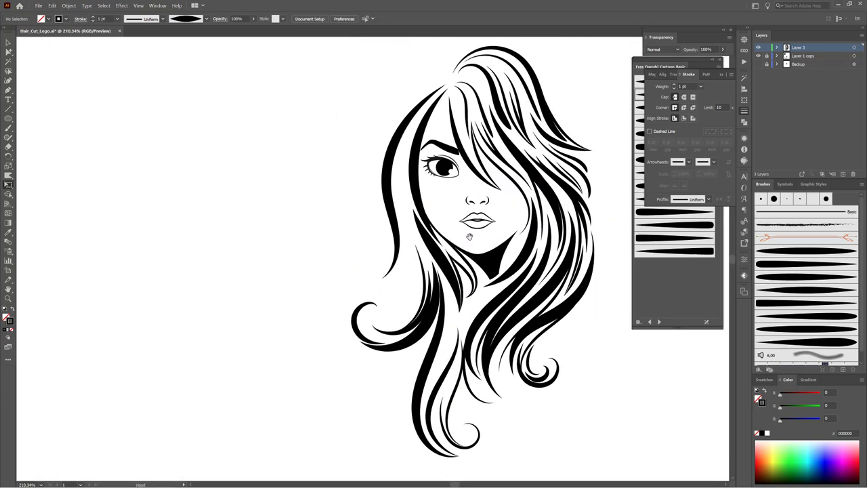
pyautogui.click(8, 129)
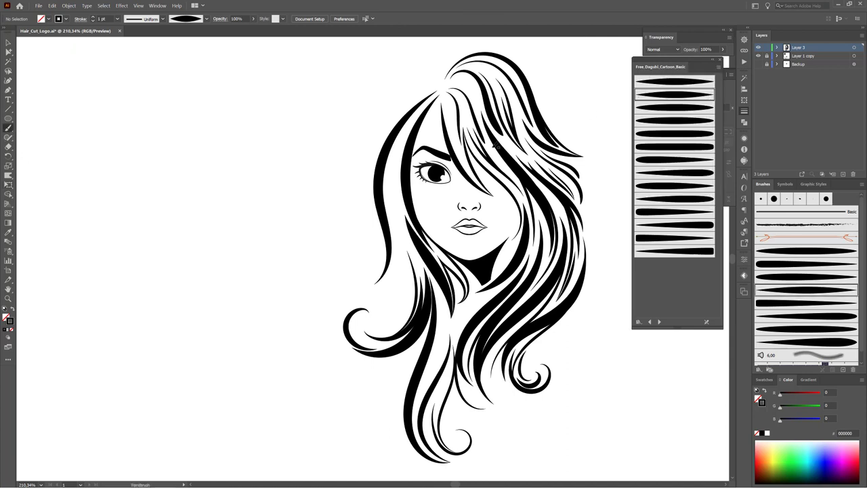
# - Paint tapered strands along the left and top-left outer hair edges
pyautogui.moveTo(379, 218); pyautogui.dragTo(372, 262)
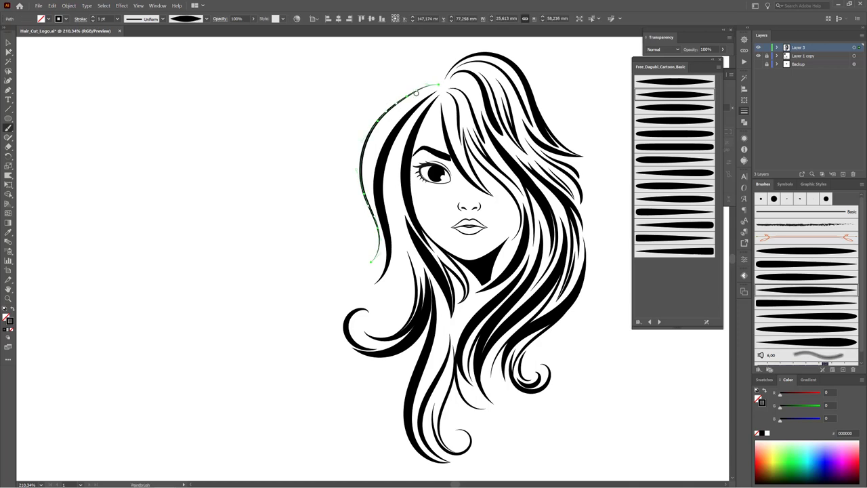
pyautogui.moveTo(398, 103)
pyautogui.mouseDown()
pyautogui.moveTo(361, 190)
pyautogui.moveTo(347, 202)
pyautogui.mouseUp()
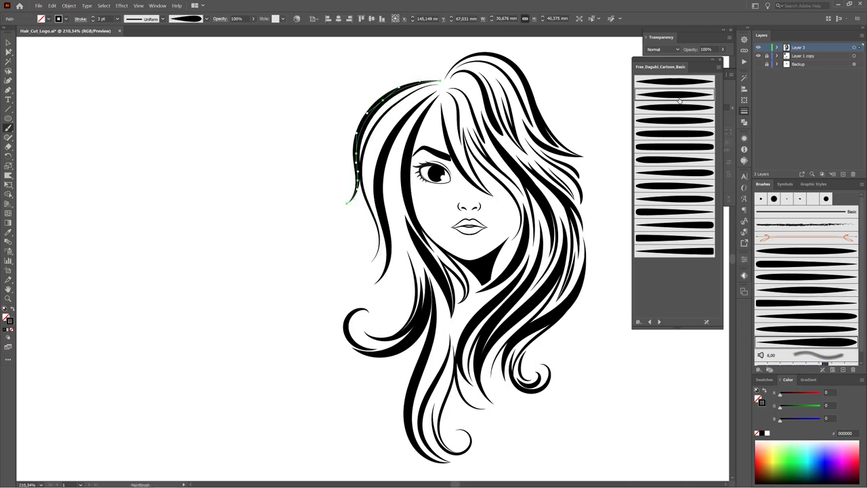
pyautogui.hotkey('ctrl', 'shift', 'a')
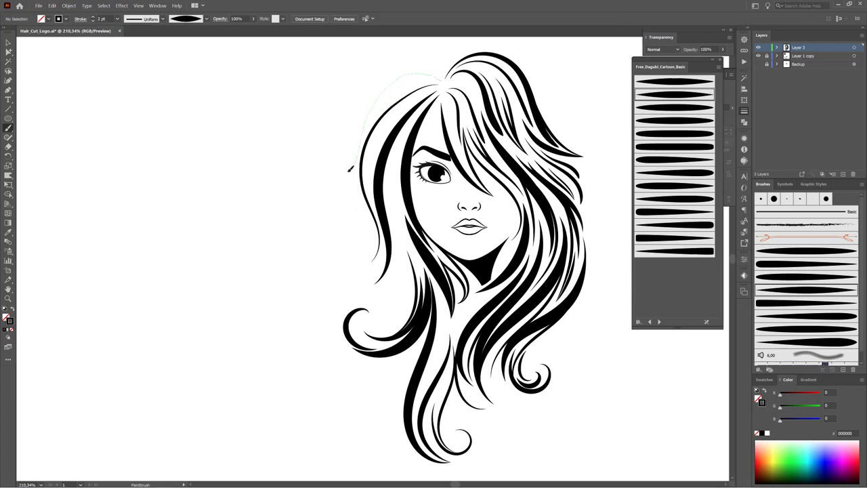
pyautogui.moveTo(440, 80); pyautogui.dragTo(345, 177)
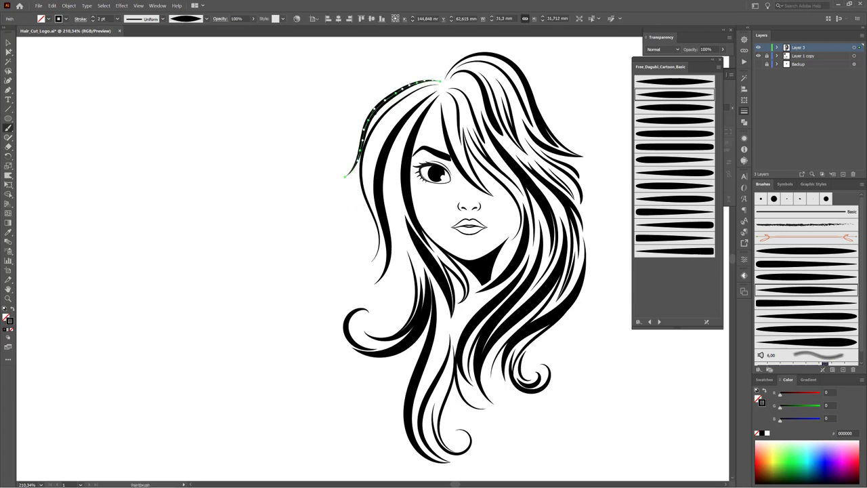
pyautogui.hotkey('ctrl', 'shift', 'a')
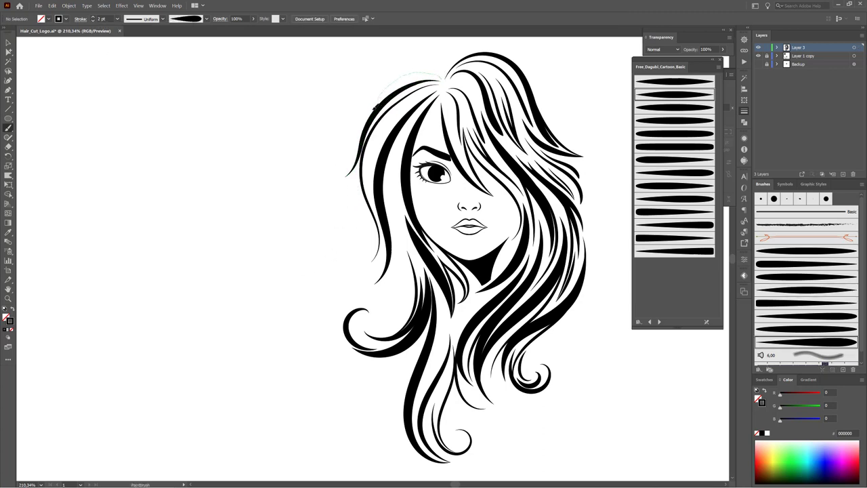
# - Switch to another tapered brush and paint two short strands on the left hair
pyautogui.keyDown('alt'); pyautogui.scroll(4, 417, 199); pyautogui.keyUp('alt')
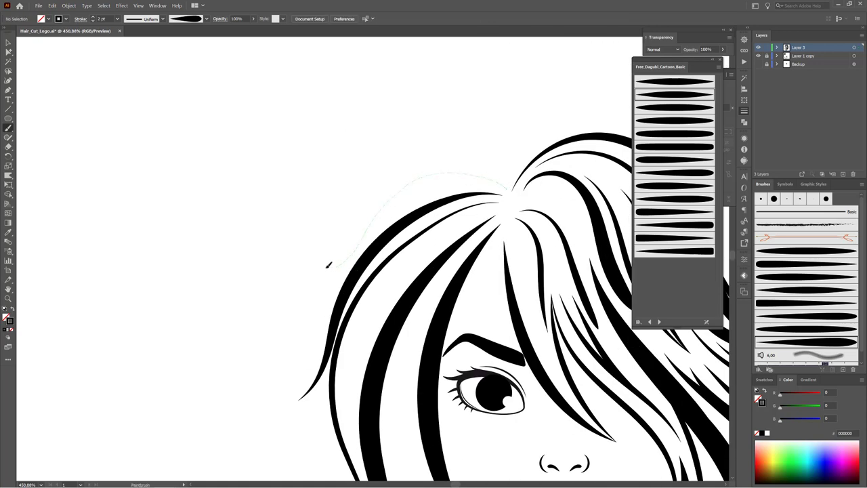
pyautogui.scroll(-3, 494, 278)
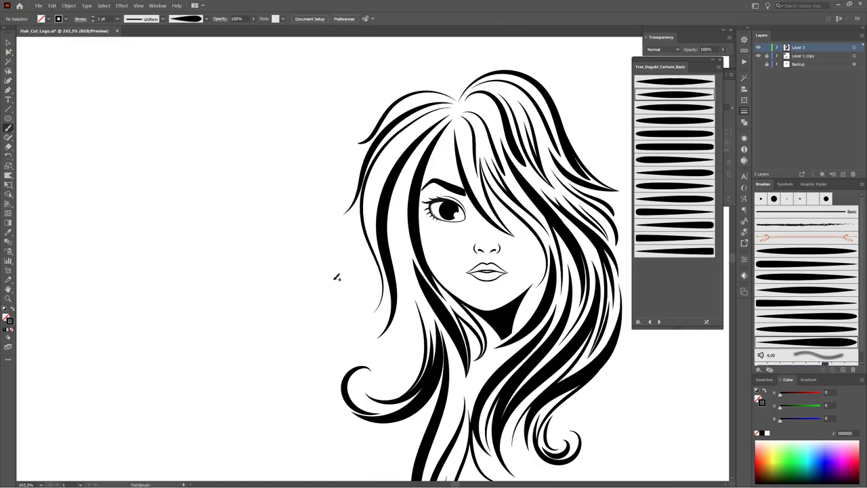
pyautogui.click(682, 96)
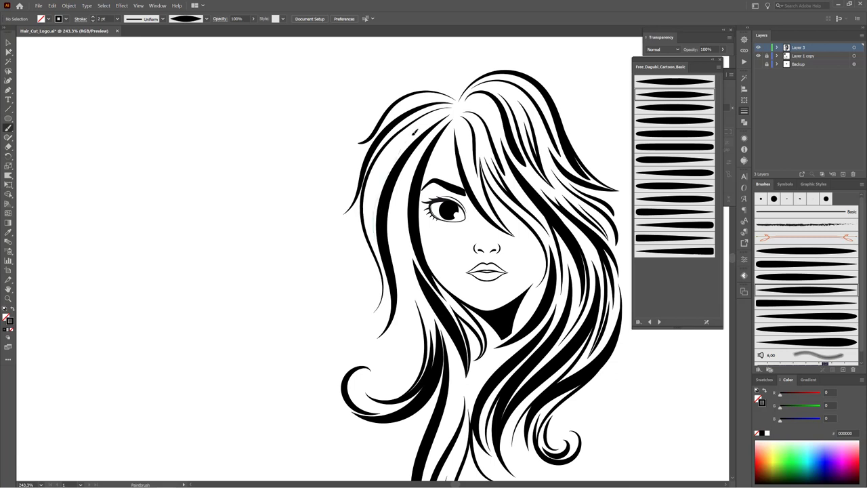
pyautogui.moveTo(377, 206); pyautogui.dragTo(372, 232)
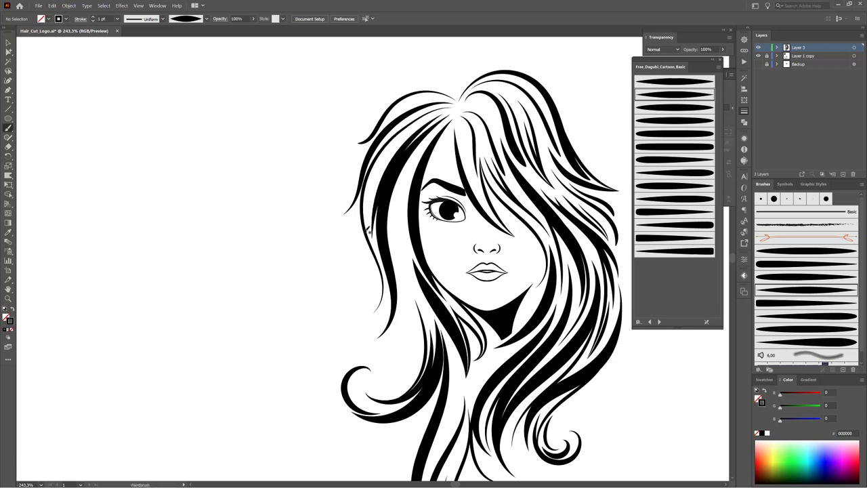
pyautogui.moveTo(408, 133); pyautogui.dragTo(374, 237)
pyautogui.press('a')
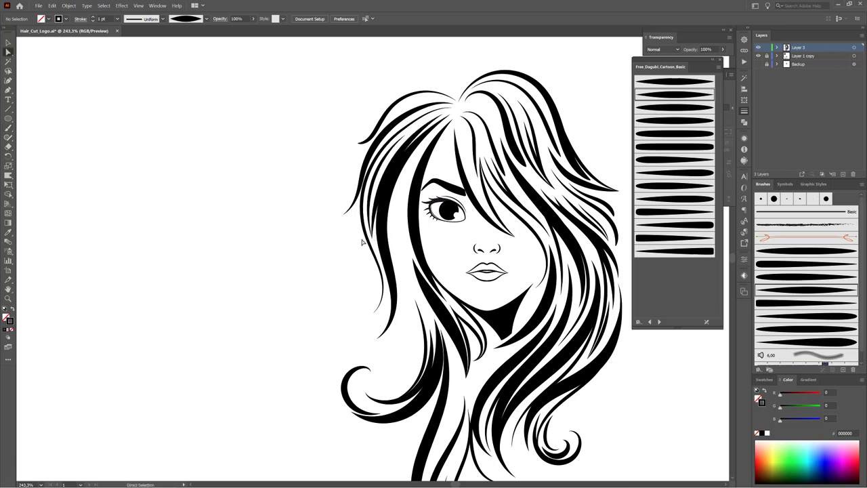
pyautogui.click(287, 264)
pyautogui.moveTo(375, 316); pyautogui.dragTo(319, 281)
pyautogui.press('b')
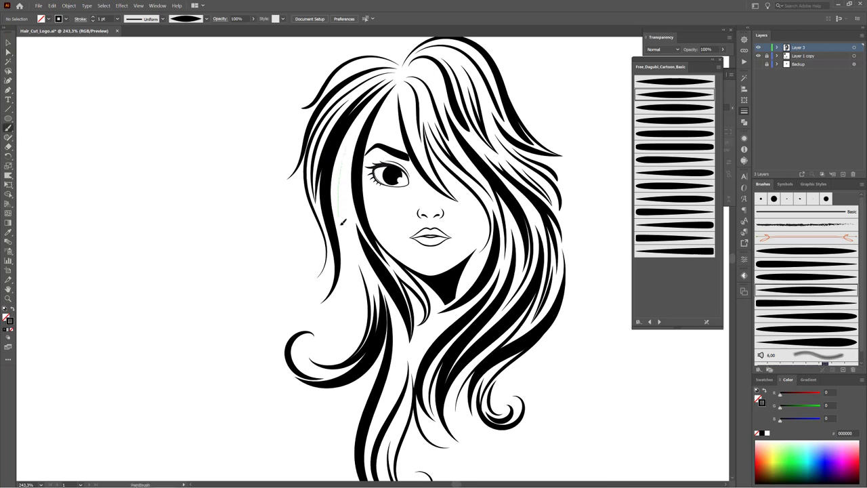
# - Paint a curled left strand, a thinner lower strand and one near the hair tips
pyautogui.moveTo(342, 224); pyautogui.dragTo(351, 251)
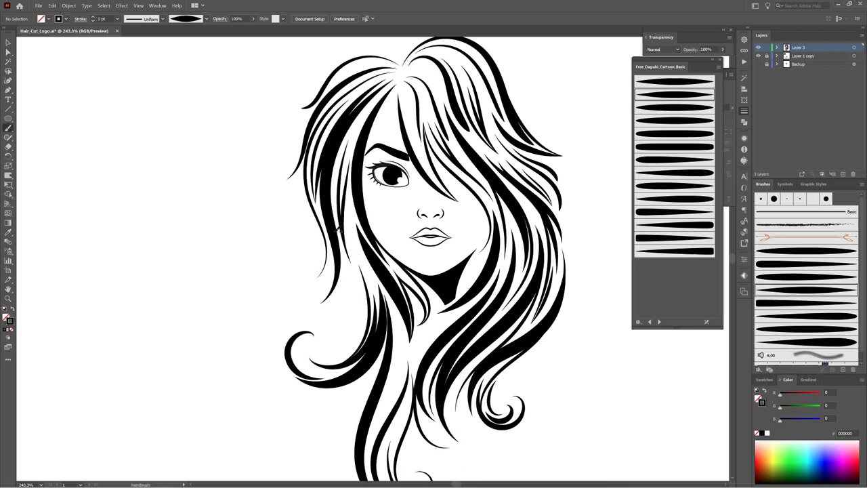
pyautogui.moveTo(347, 330); pyautogui.dragTo(353, 327)
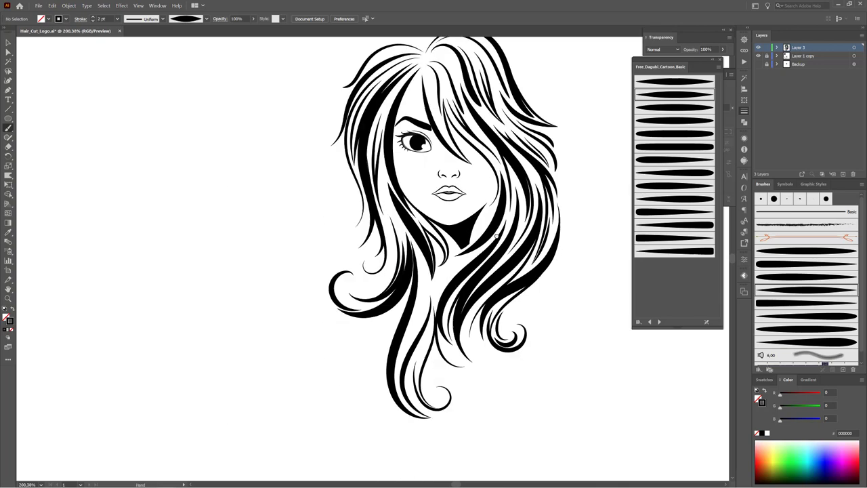
pyautogui.scroll(3, 486, 291)
pyautogui.scroll(-5, 425, 283)
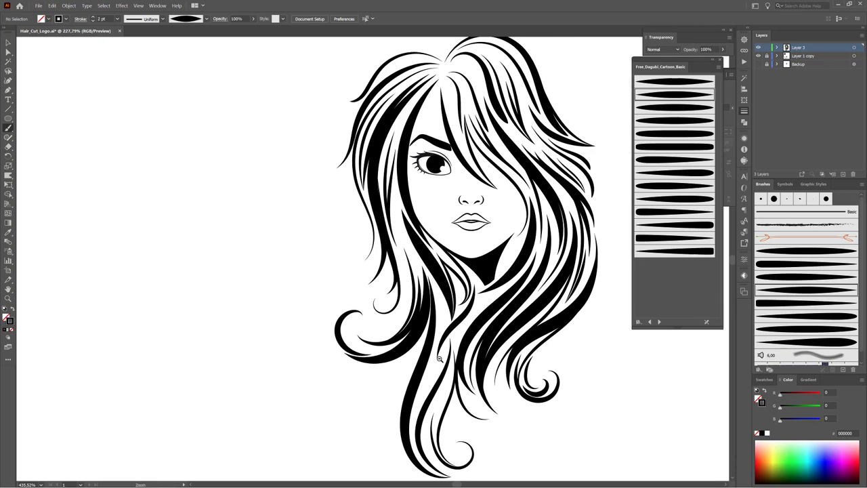
pyautogui.scroll(5, 462, 300)
pyautogui.moveTo(445, 303); pyautogui.dragTo(508, 224)
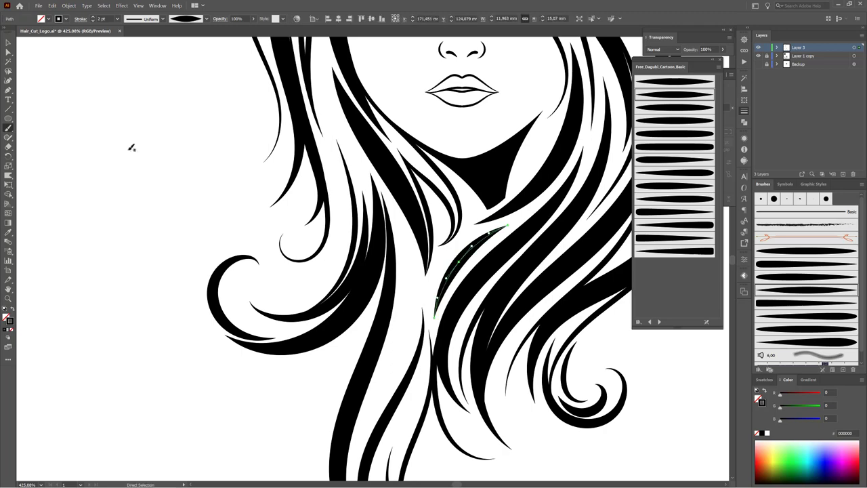
pyautogui.scroll(-2, 409, 354)
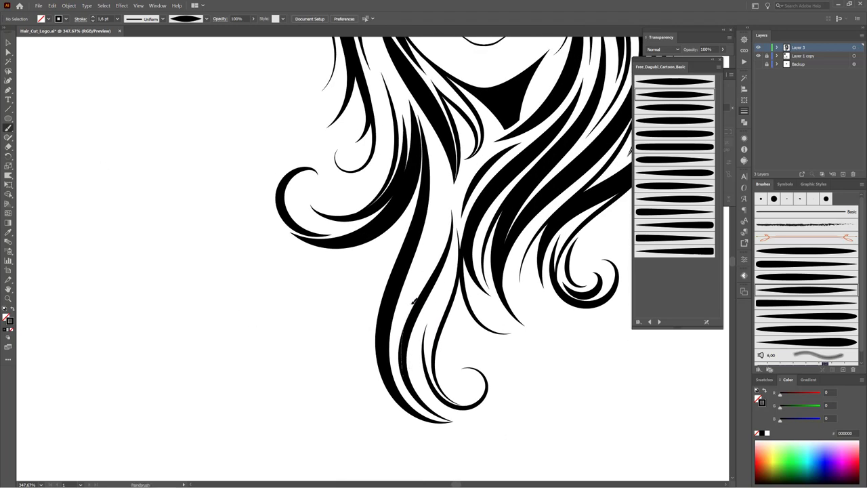
pyautogui.moveTo(441, 152); pyautogui.dragTo(442, 150)
pyautogui.scroll(-2, 519, 305)
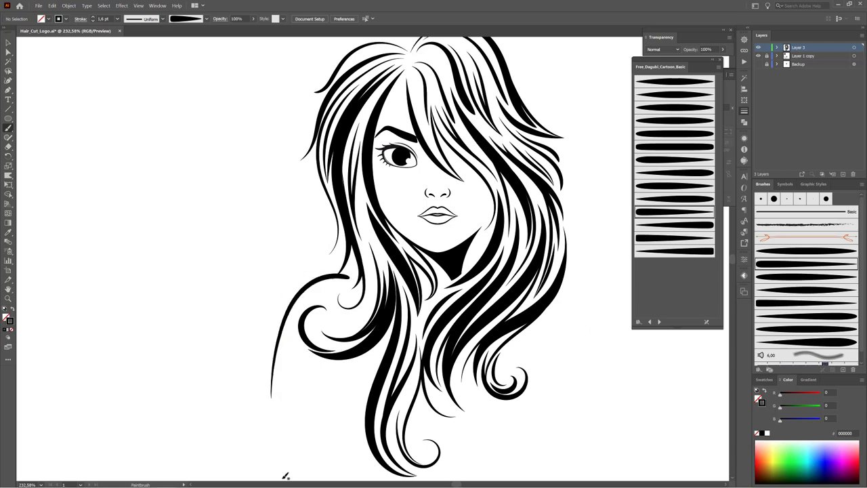
pyautogui.scroll(-3, 286, 474)
# - Set the new left strand to 1 pt and shrink it into a short curl
pyautogui.moveTo(8, 51); pyautogui.dragTo(39, 64)
pyautogui.click(404, 291)
pyautogui.click(94, 21)
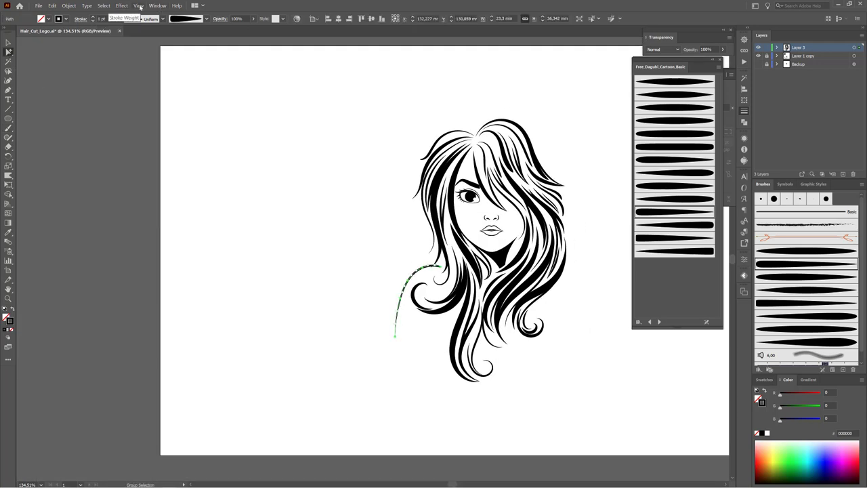
pyautogui.click(8, 185)
pyautogui.moveTo(431, 290)
pyautogui.mouseDown()
pyautogui.moveTo(429, 278)
pyautogui.moveTo(407, 316)
pyautogui.mouseUp()
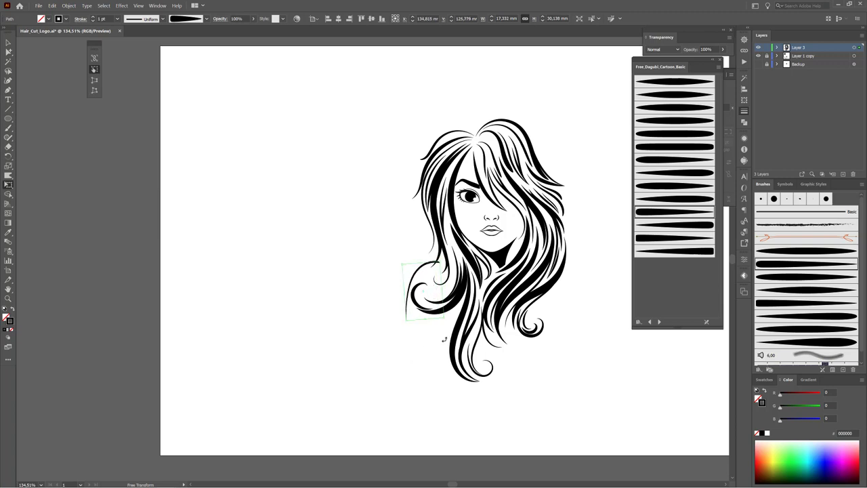
pyautogui.click(314, 352)
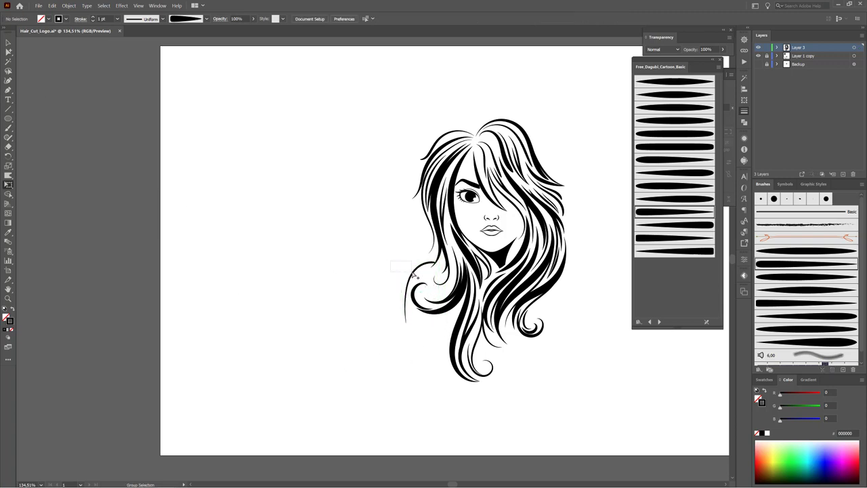
# - Zoom into the upper-right hair and inspect the long strand arching over the crown
pyautogui.hotkey('ctrl', '0')
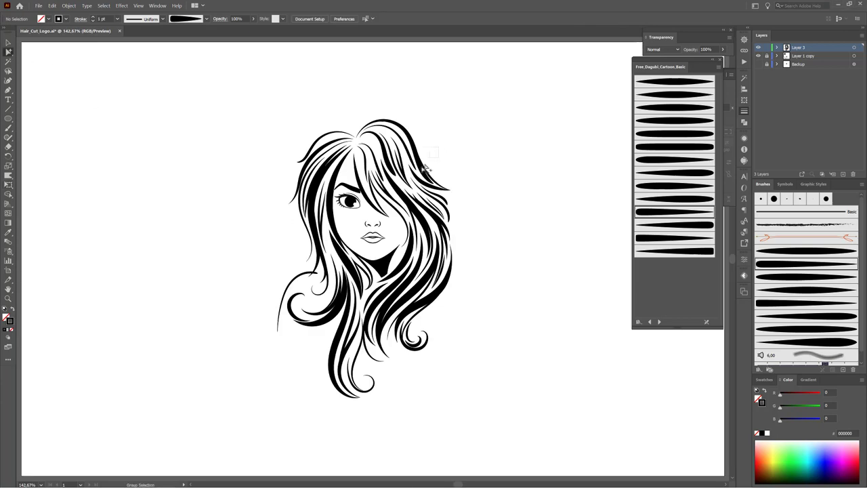
pyautogui.moveTo(438, 178); pyautogui.dragTo(358, 121)
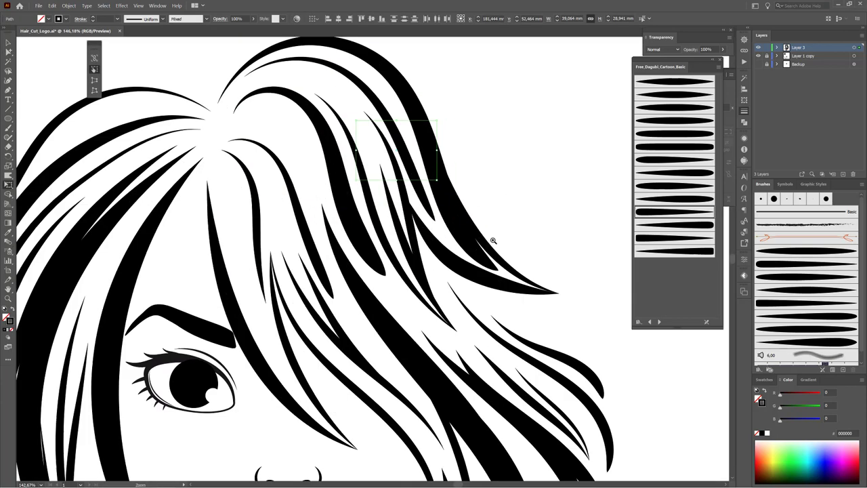
pyautogui.click(478, 245)
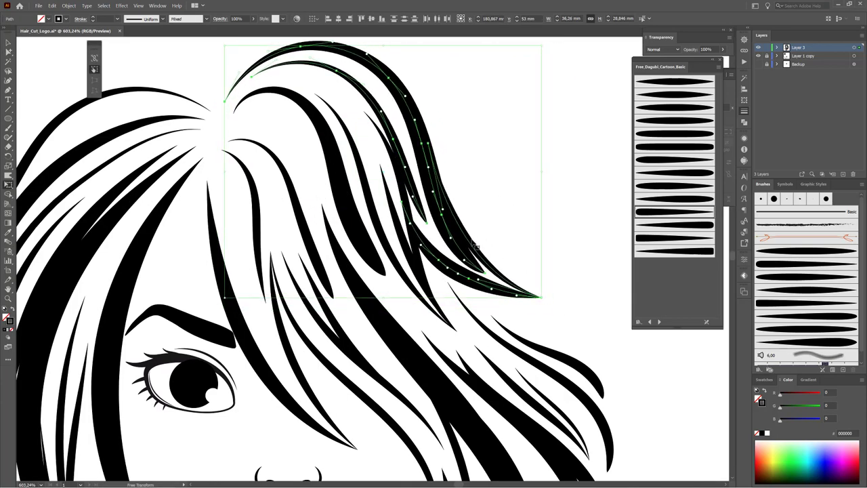
pyautogui.scroll(-3, 478, 245)
pyautogui.scroll(3, 482, 284)
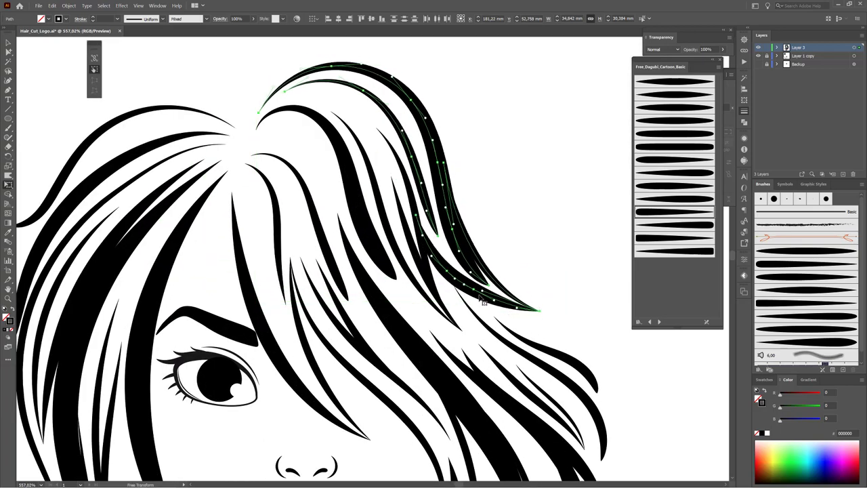
pyautogui.click(551, 203)
pyautogui.scroll(-5, 552, 203)
pyautogui.scroll(4, 591, 339)
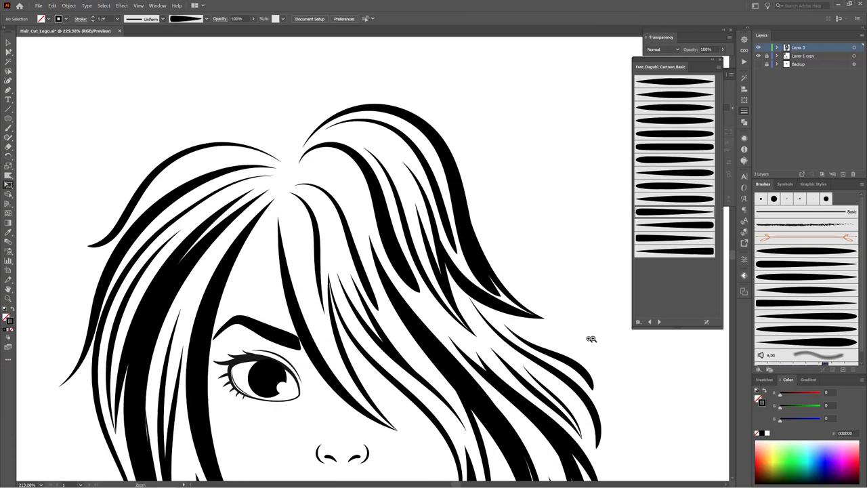
pyautogui.scroll(2, 488, 277)
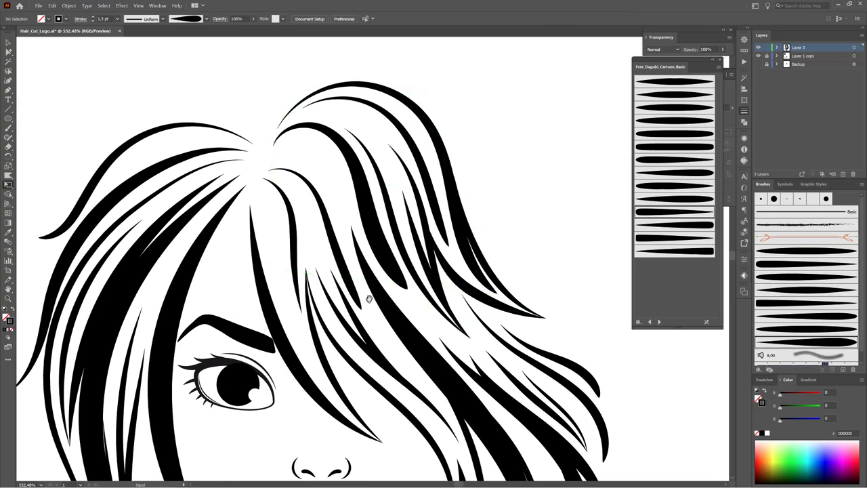
# - Adjust the anchors of a right hair strand with Direct Selection
pyautogui.moveTo(370, 298); pyautogui.dragTo(376, 282)
pyautogui.press('a')
pyautogui.click(478, 203)
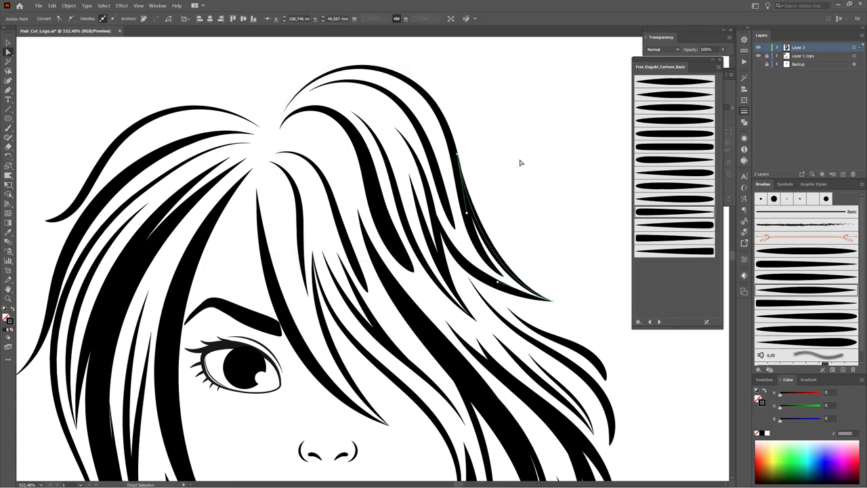
pyautogui.scroll(-3, 521, 163)
pyautogui.scroll(1, 475, 204)
pyautogui.click(474, 212)
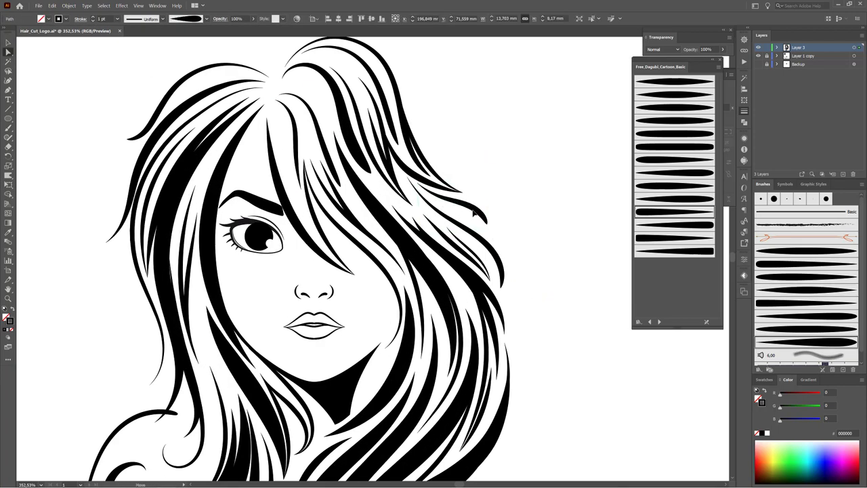
pyautogui.hscroll(-5, 513, 309)
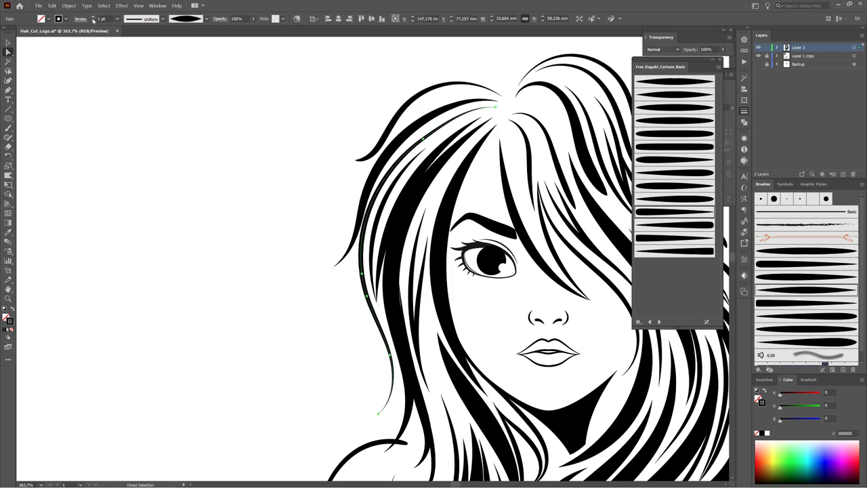
# - Tweak an anchor on a left hair strand, then clear the selection
pyautogui.press('v')
pyautogui.click(276, 207)
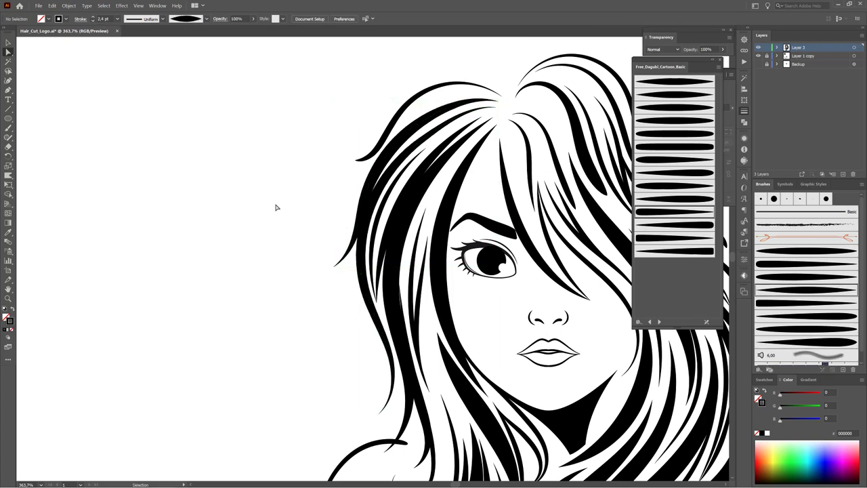
pyautogui.scroll(-1, 276, 208)
pyautogui.scroll(3, 379, 271)
pyautogui.scroll(-1, 386, 271)
pyautogui.press('a')
pyautogui.click(386, 271)
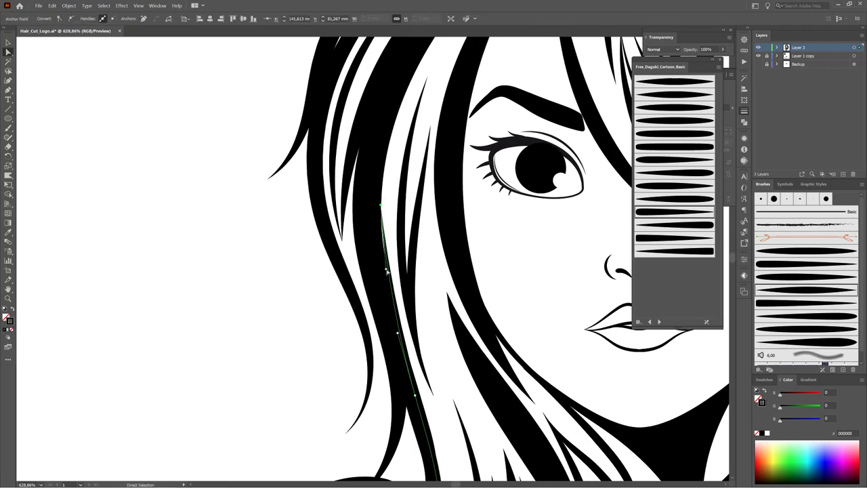
pyautogui.hotkey('ctrl', 'shift', 'a')
pyautogui.scroll(-3, 420, 339)
# - Paint a curling strand along the hair's left edge with a tapered Dagubi Cartoon brush
pyautogui.press('b')
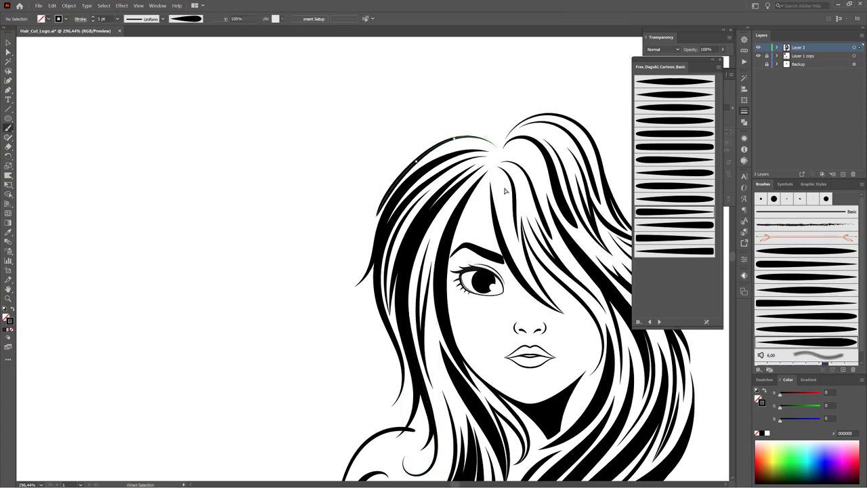
pyautogui.click(675, 94)
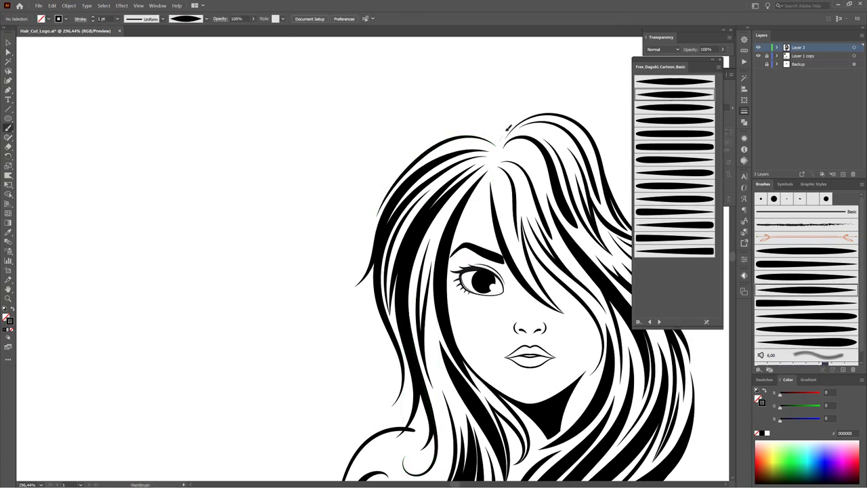
pyautogui.hotkey('ctrl', '0')
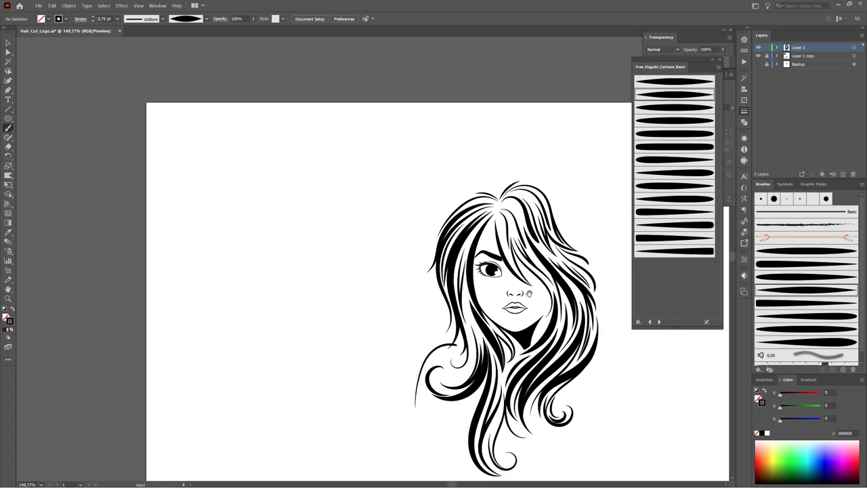
pyautogui.scroll(3, 378, 148)
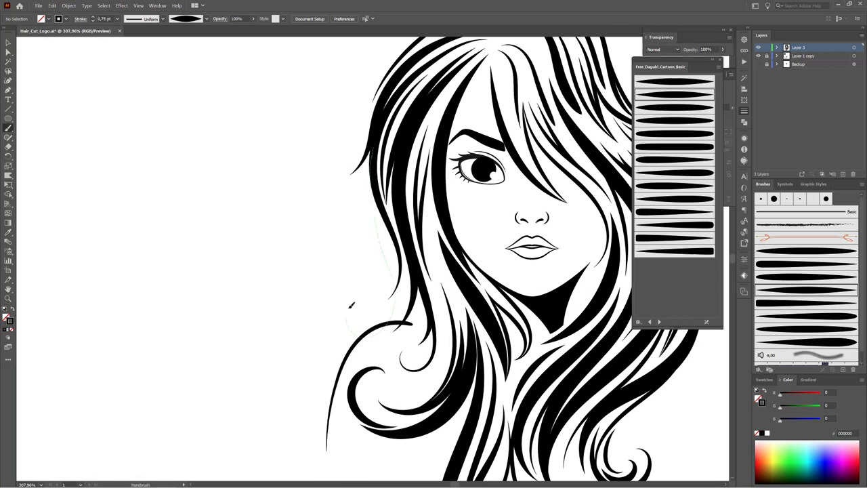
pyautogui.moveTo(352, 305); pyautogui.dragTo(401, 342)
pyautogui.moveTo(391, 249); pyautogui.dragTo(404, 298)
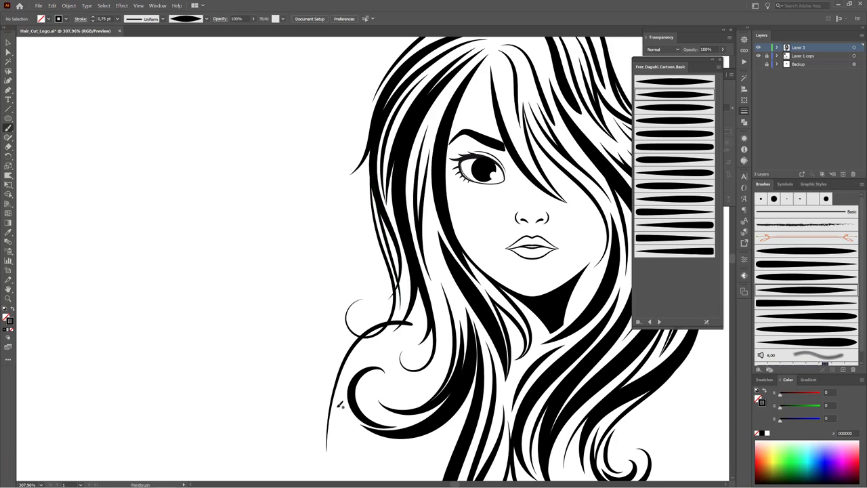
pyautogui.hotkey('ctrl', 'z')
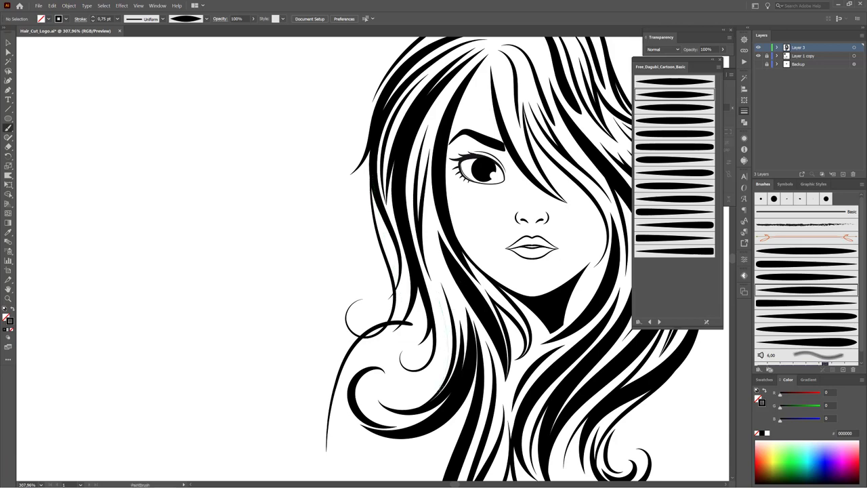
# - Paint a new hair strand running down beside the right cheek
pyautogui.scroll(-3, 322, 152)
pyautogui.scroll(2, 488, 116)
pyautogui.scroll(4, 497, 269)
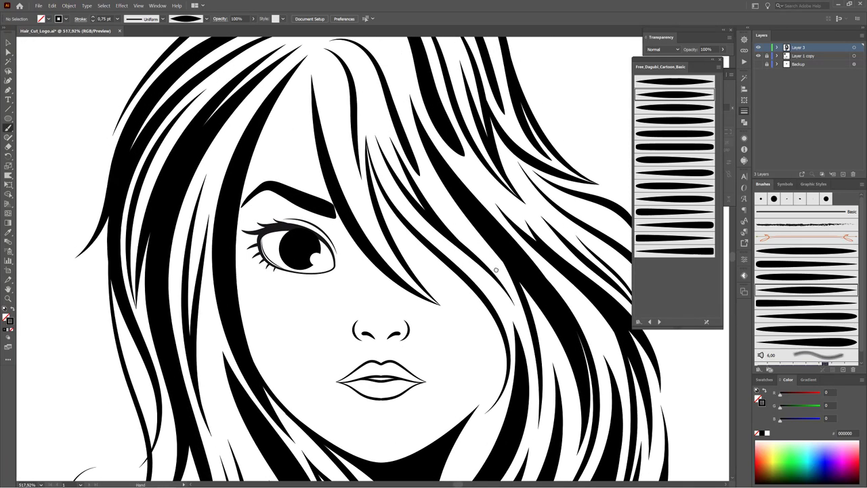
pyautogui.moveTo(496, 270); pyautogui.dragTo(499, 256)
pyautogui.moveTo(492, 395); pyautogui.dragTo(493, 397)
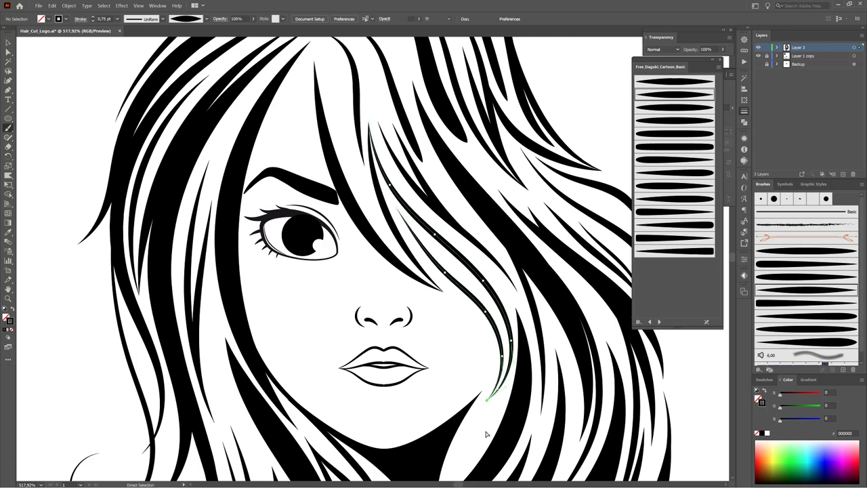
pyautogui.scroll(-2, 498, 295)
pyautogui.keyDown('ctrl'); pyautogui.click(498, 293); pyautogui.keyUp('ctrl')
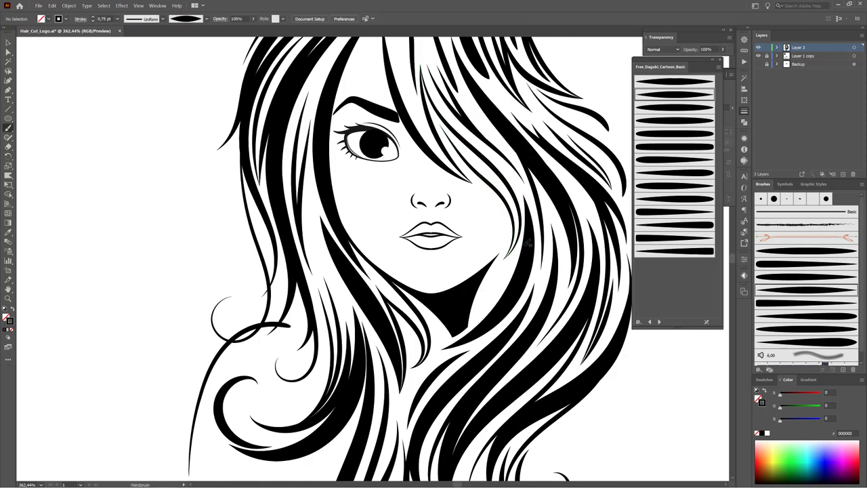
pyautogui.scroll(3, 528, 149)
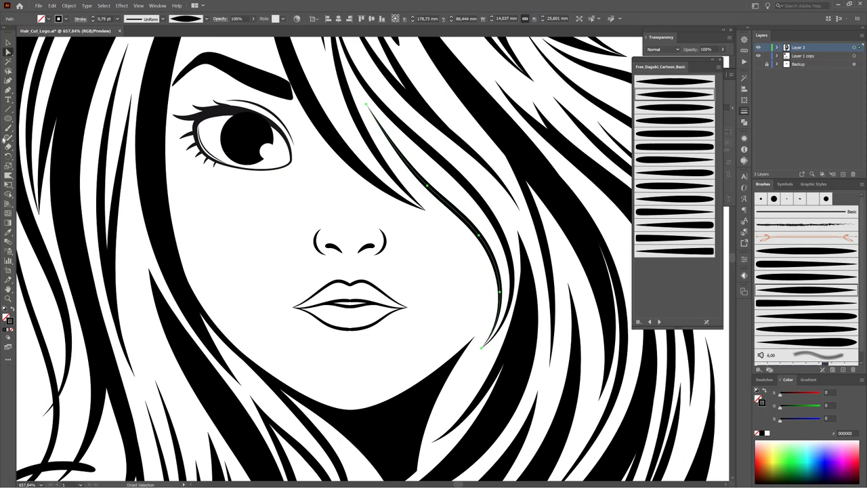
pyautogui.scroll(-5, 475, 324)
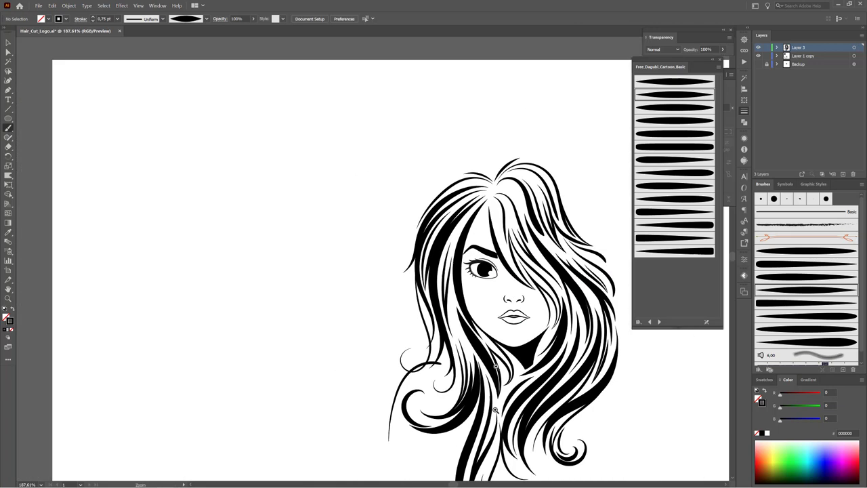
pyautogui.scroll(4, 515, 291)
pyautogui.scroll(5, 531, 284)
# - Select the lips, hide selection edges and zoom in close on the mouth
pyautogui.click(513, 319)
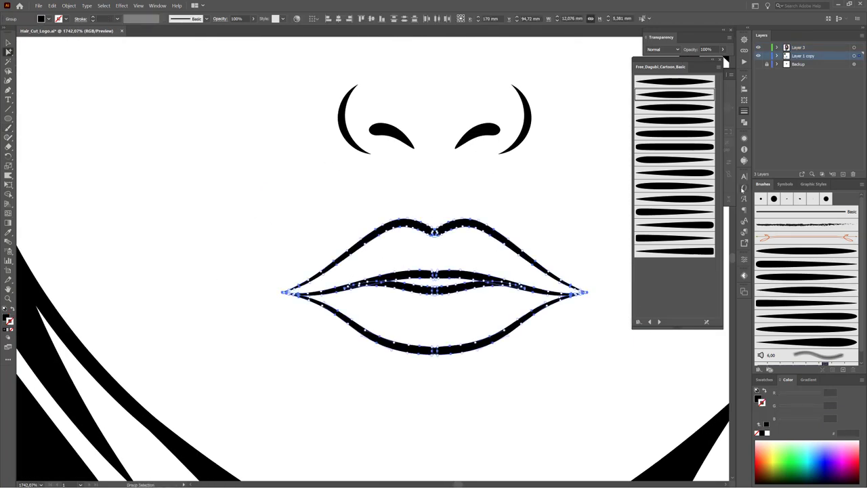
pyautogui.hotkey('shift', 'ctrl', 'F9')
pyautogui.hotkey('ctrl', 'h')
pyautogui.moveTo(446, 244); pyautogui.dragTo(478, 264)
pyautogui.scroll(2, 423, 274)
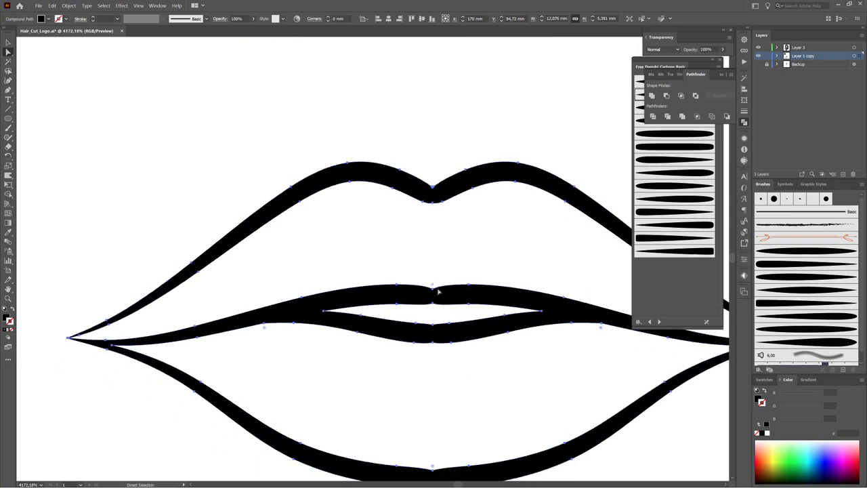
pyautogui.hotkey('ctrl', 'shift', 'a')
pyautogui.scroll(-4, 508, 200)
pyautogui.scroll(5, 482, 302)
# - Adjust the anchor at the dip in the centre of the upper lip
pyautogui.click(362, 271)
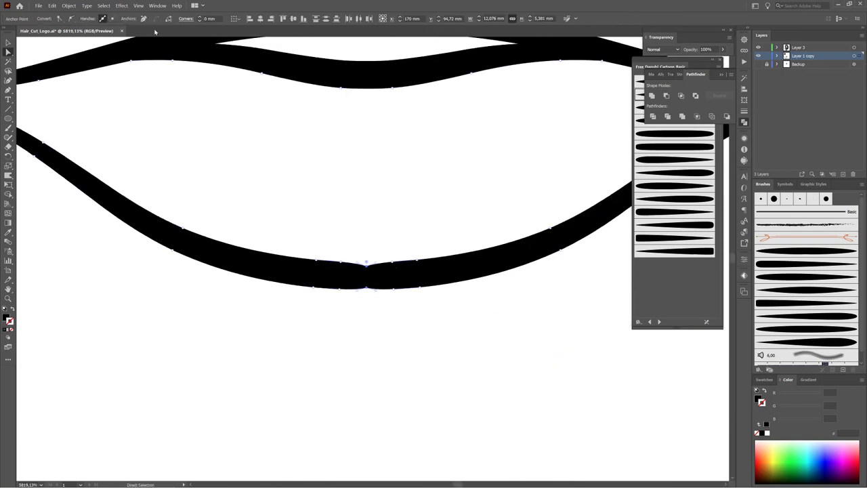
pyautogui.scroll(-2, 449, 210)
pyautogui.scroll(3, 439, 248)
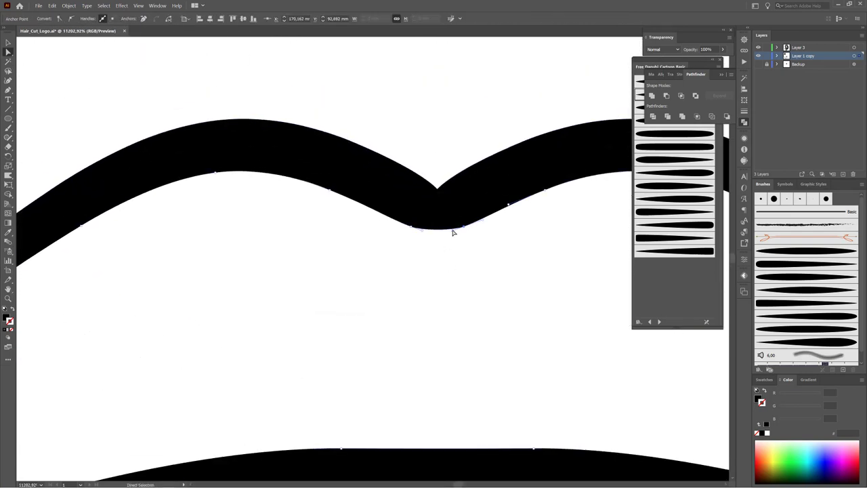
pyautogui.scroll(-3, 475, 333)
pyautogui.scroll(-3, 360, 218)
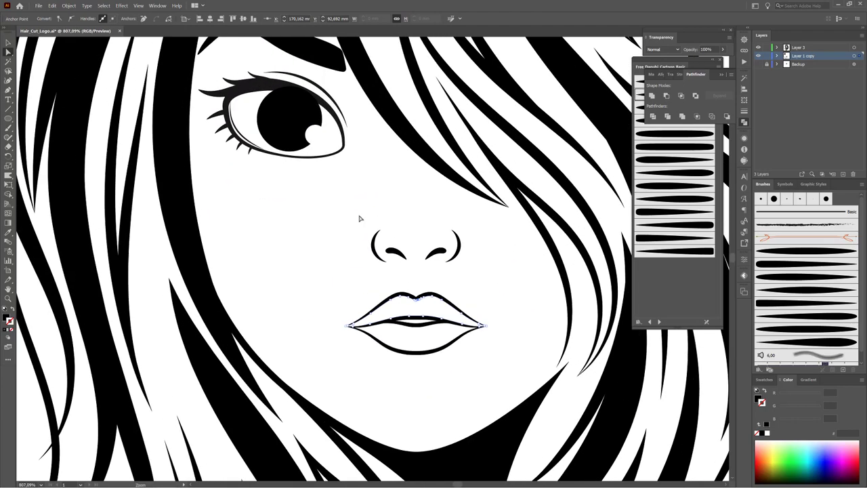
pyautogui.click(374, 239)
pyautogui.click(497, 277)
pyautogui.scroll(-3, 442, 249)
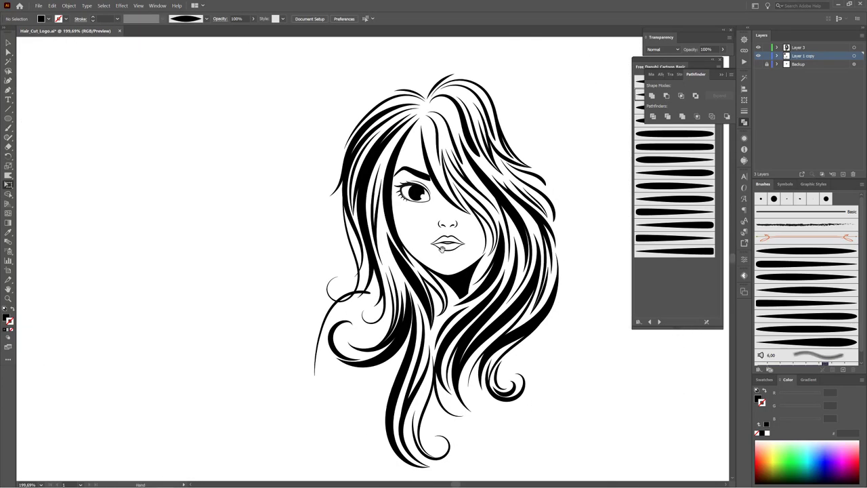
pyautogui.scroll(5, 442, 248)
# - Reshape the lips subtly with the Warp tool
pyautogui.click(505, 272)
pyautogui.hotkey('shift', 'r')
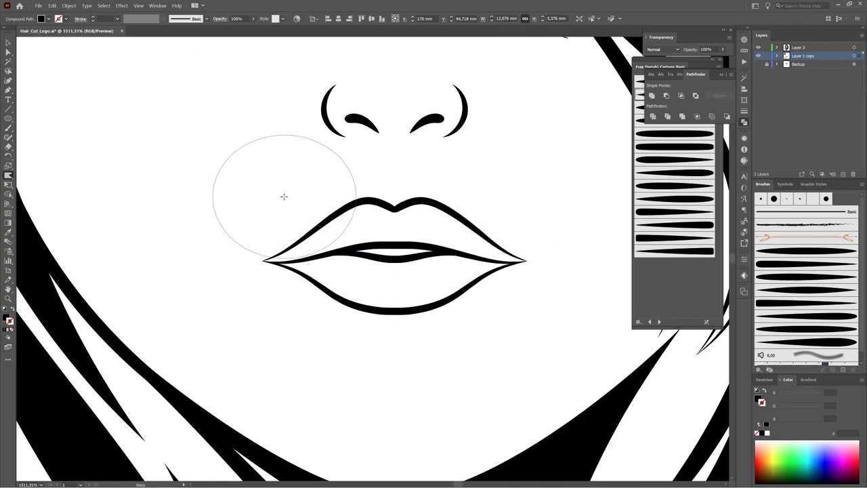
pyautogui.scroll(-2, 368, 224)
pyautogui.scroll(2, 484, 339)
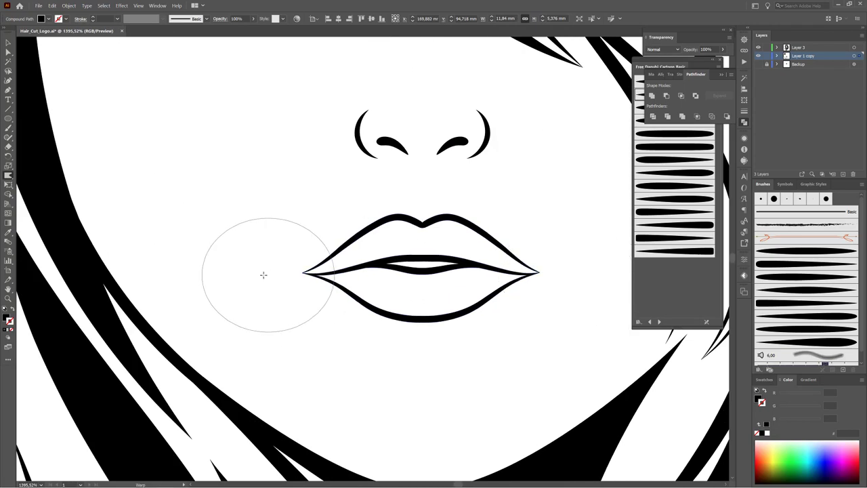
pyautogui.scroll(4, 387, 221)
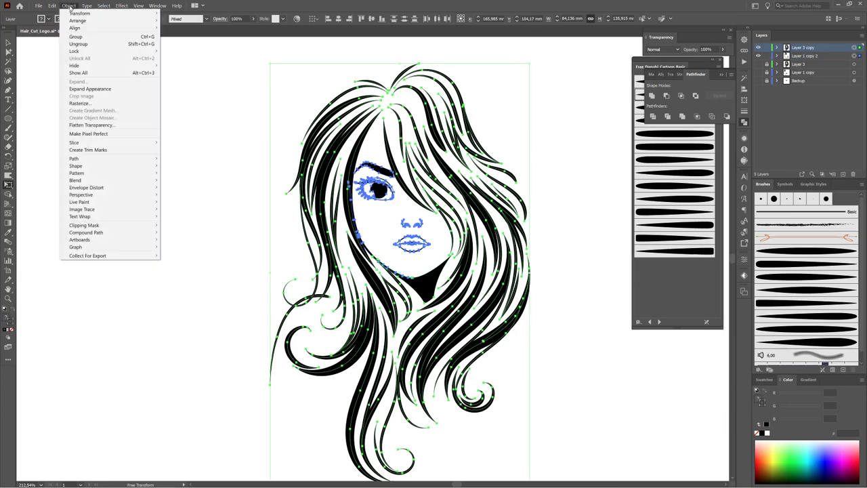
# - Unite the expanded hair, eyes and lips into one compound shape with Pathfinder
pyautogui.click(652, 96)
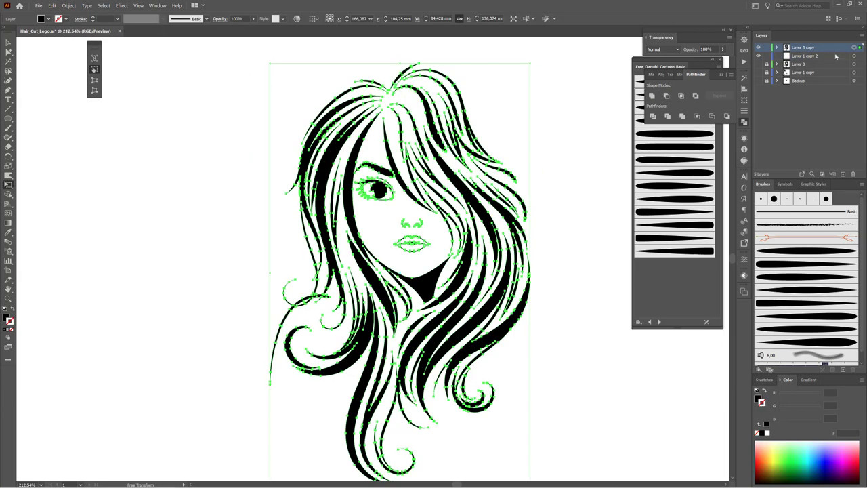